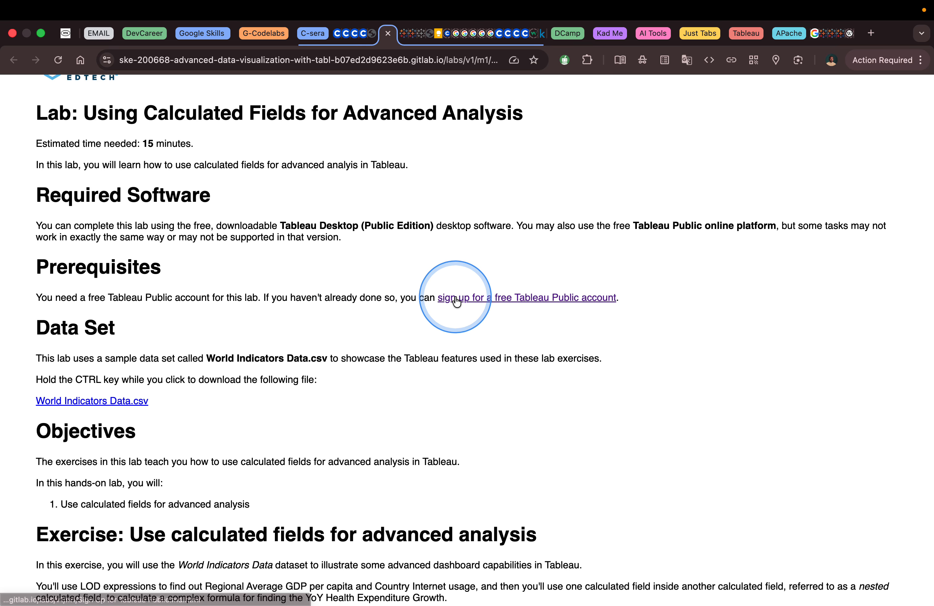
Read through the lab's prerequisites, data set and exercise instructions for using calculated fields
scroll(549, 280, "down", 2)
scroll(549, 282, "down", 2)
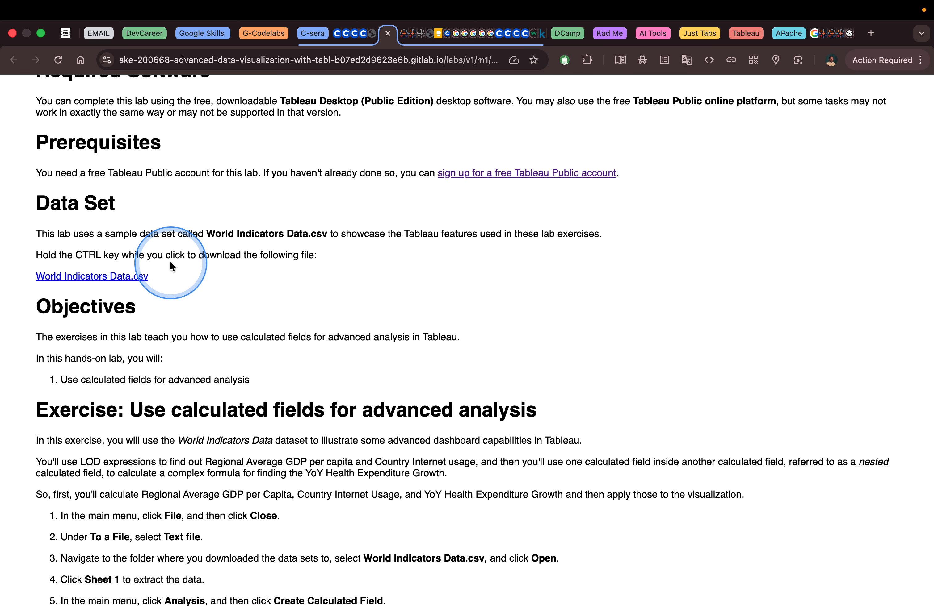
scroll(170, 263, "down", 2)
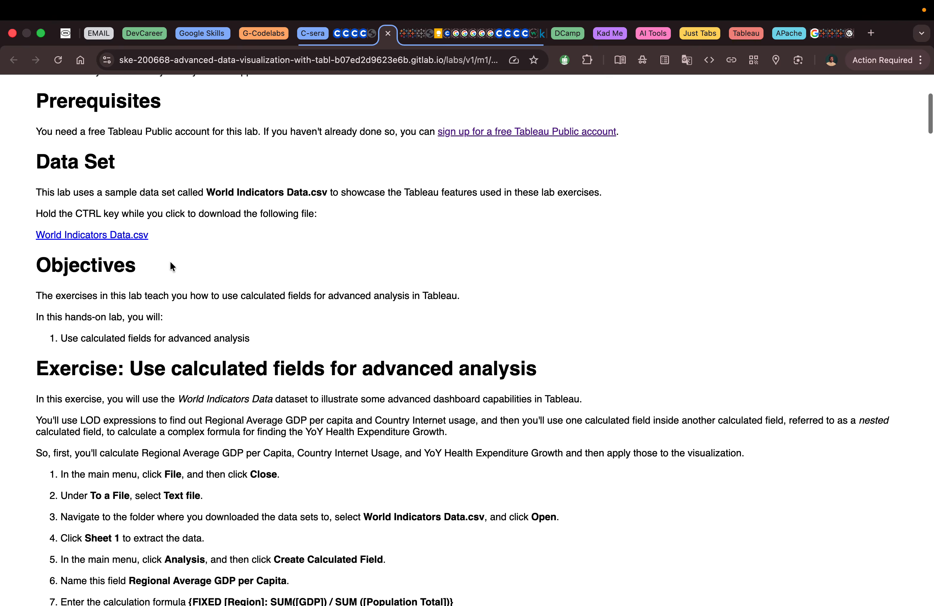
scroll(171, 266, "down", 2)
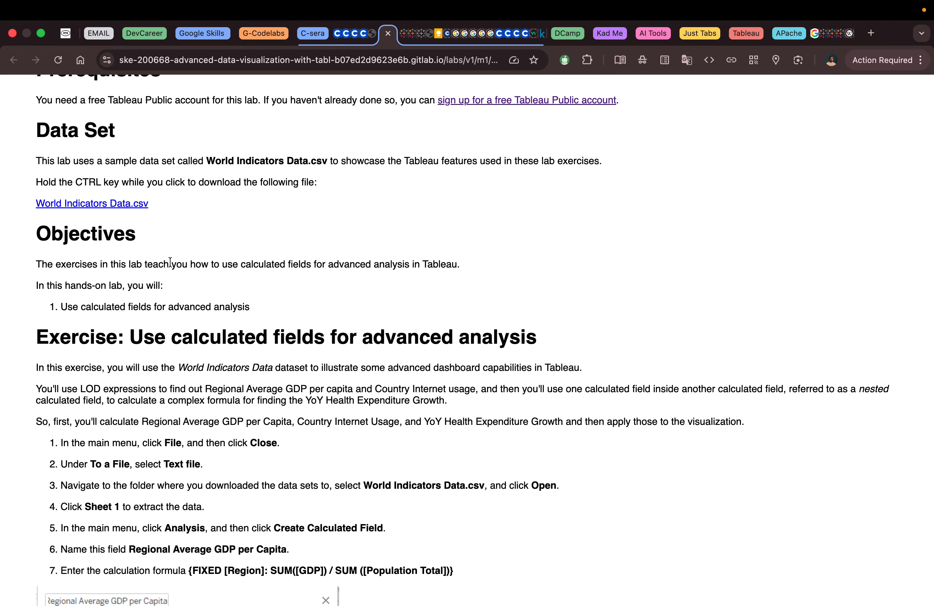
scroll(170, 263, "down", 3)
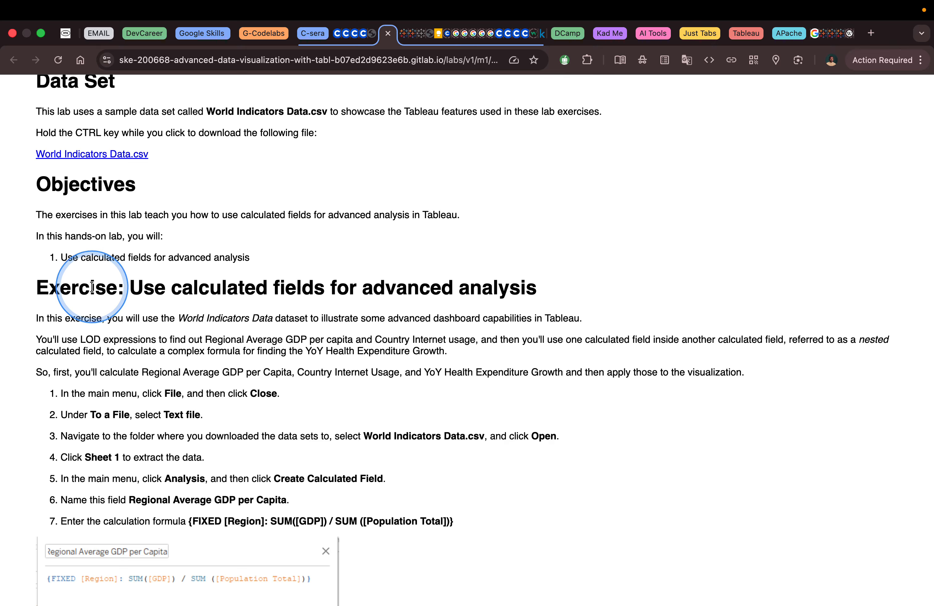
scroll(96, 289, "down", 3)
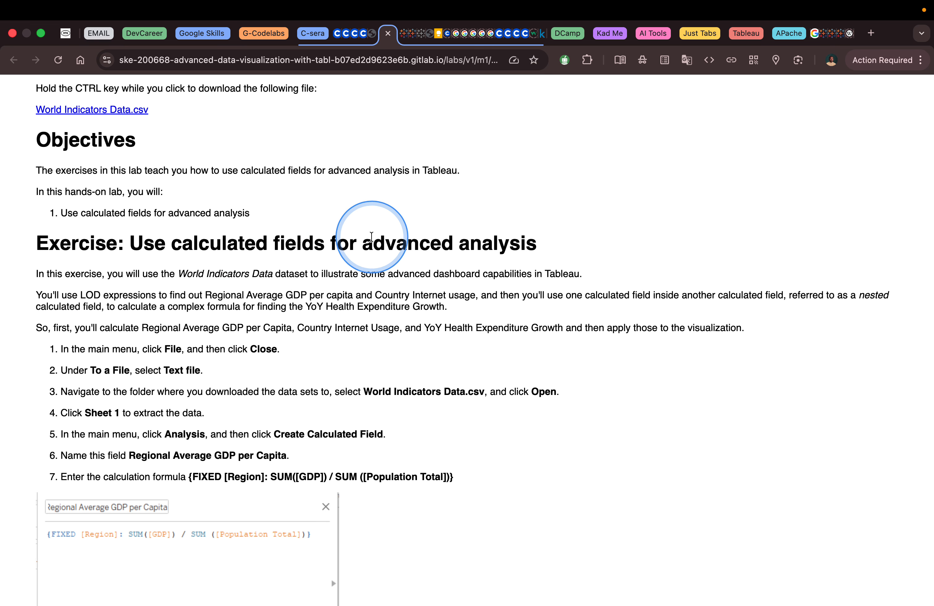
scroll(311, 264, "down", 3)
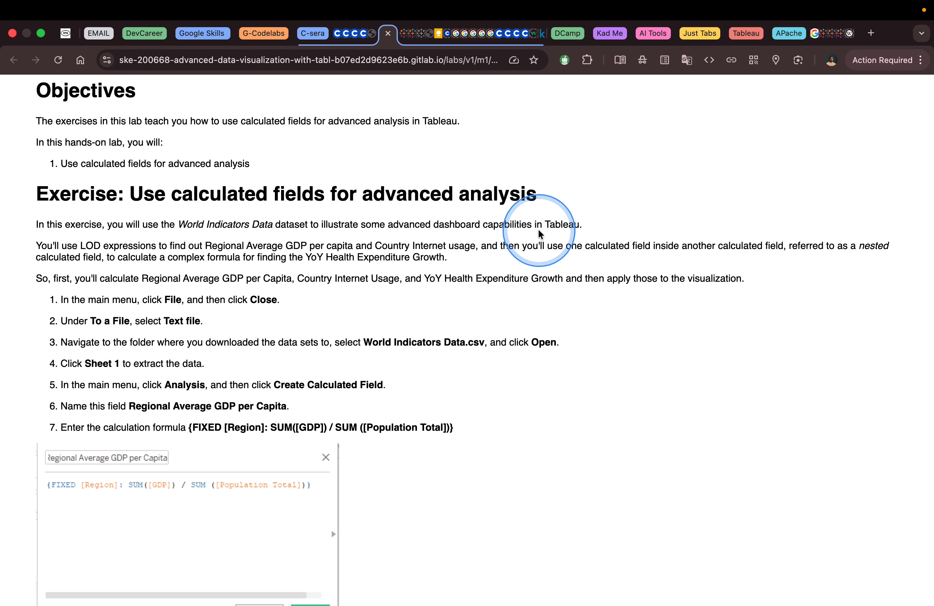
scroll(571, 237, "down", 5)
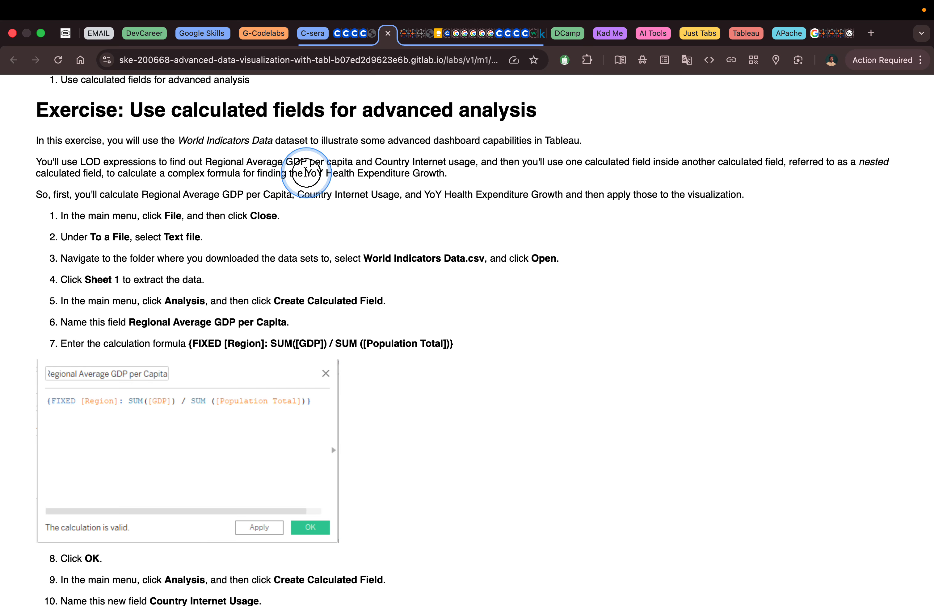
Enlarge the lab page to 110% and review the steps for creating the Regional Average GDP per Capita field
left_click_drag(305, 172, 404, 171)
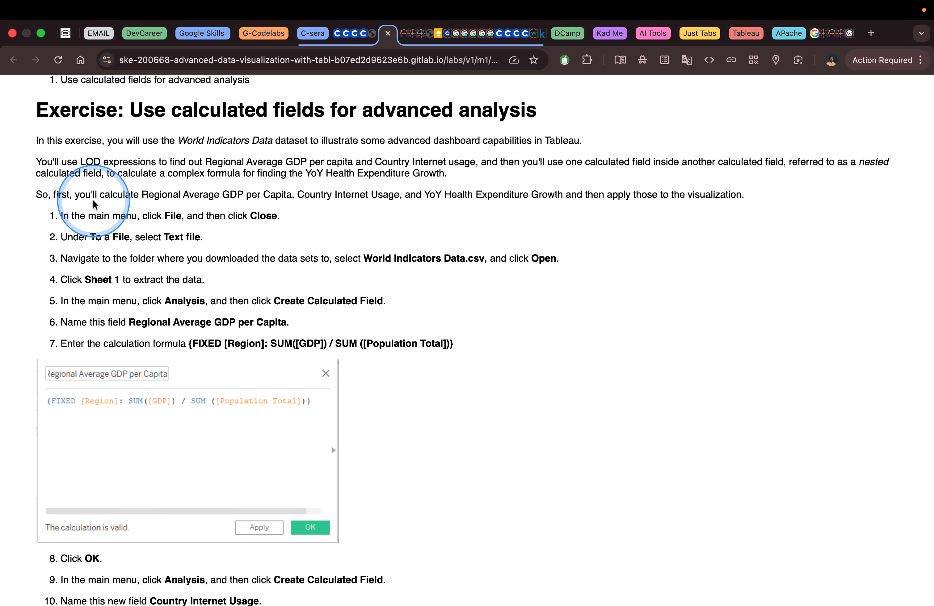
key("super+equal")
key("super+equal")
key("super+equal")
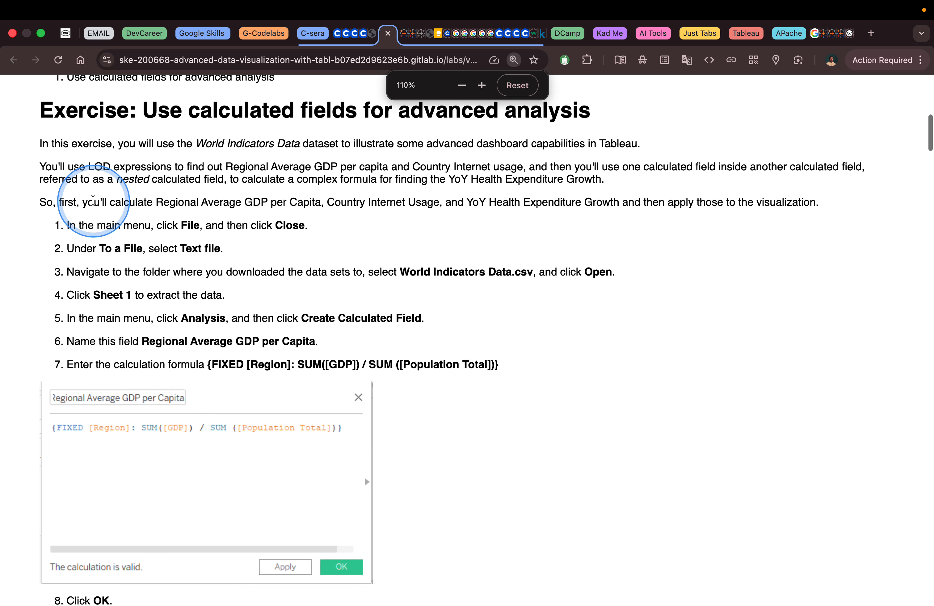
scroll(208, 240, "down", 5)
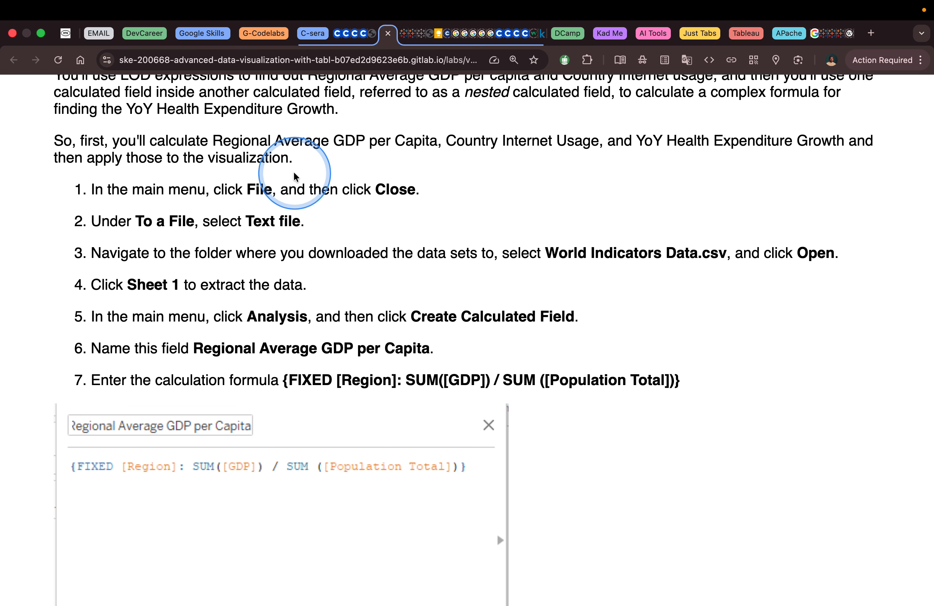
scroll(394, 185, "down", 3)
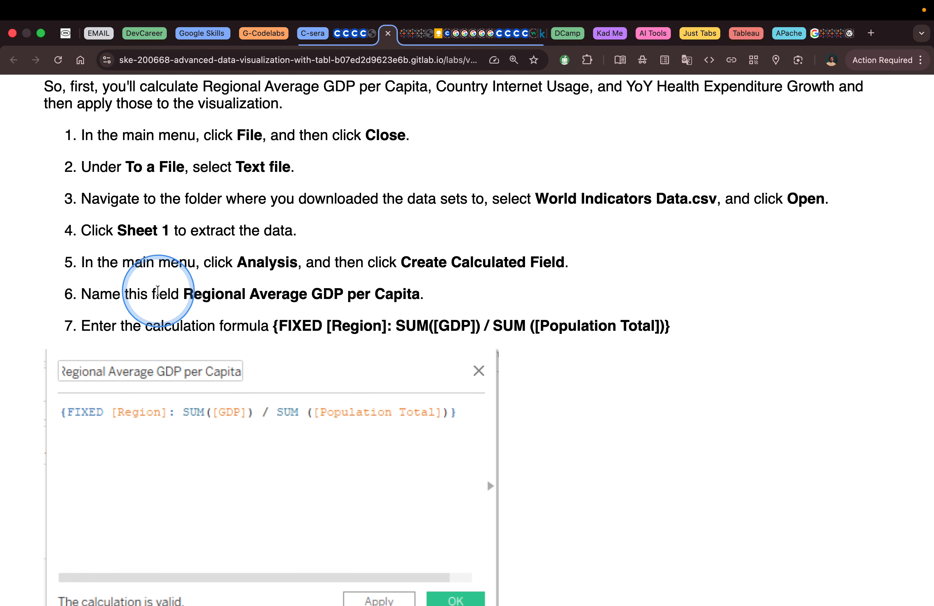
left_click_drag(185, 296, 419, 292)
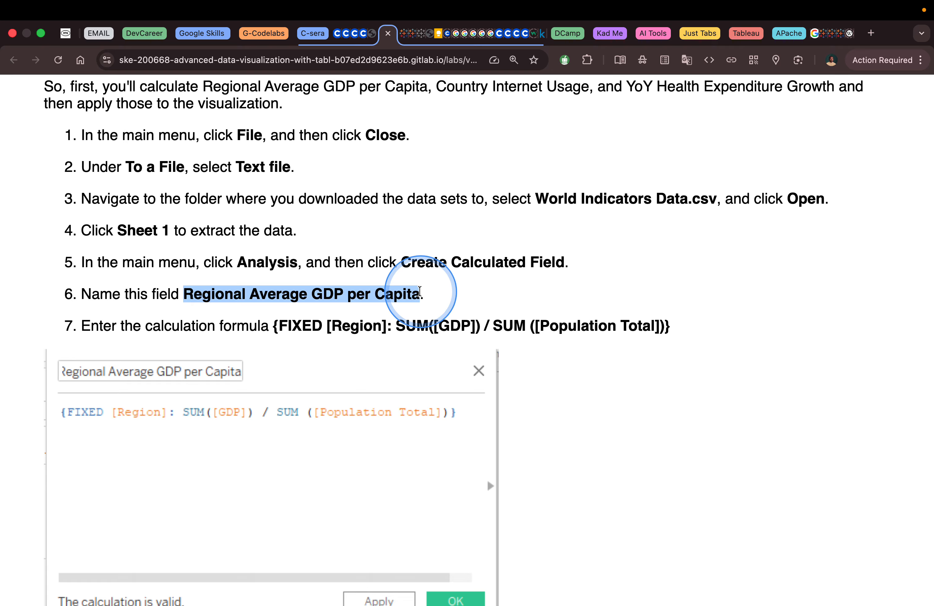
left_click(501, 286)
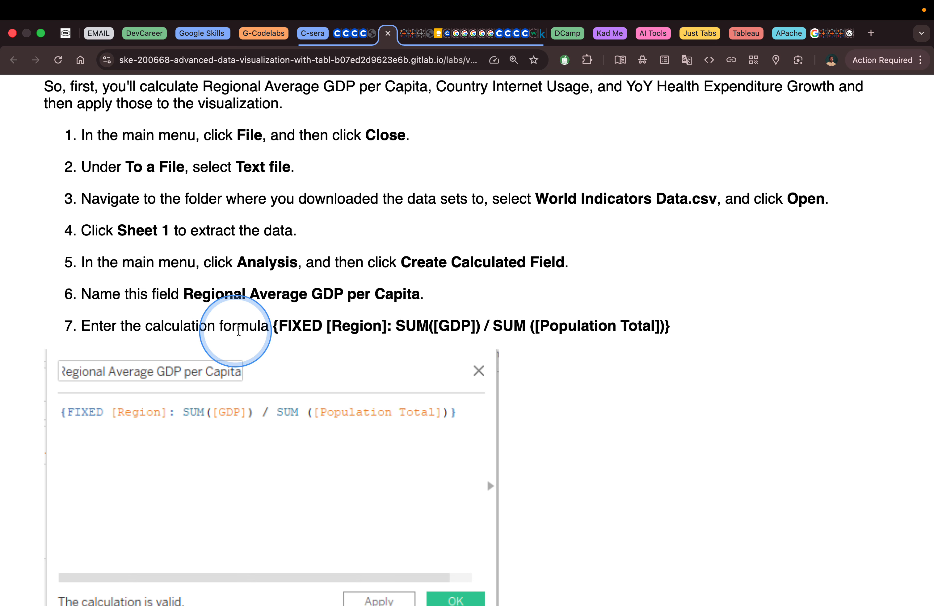
Switch to Tableau Public and start a new connection to a text file
key("super+Tab")
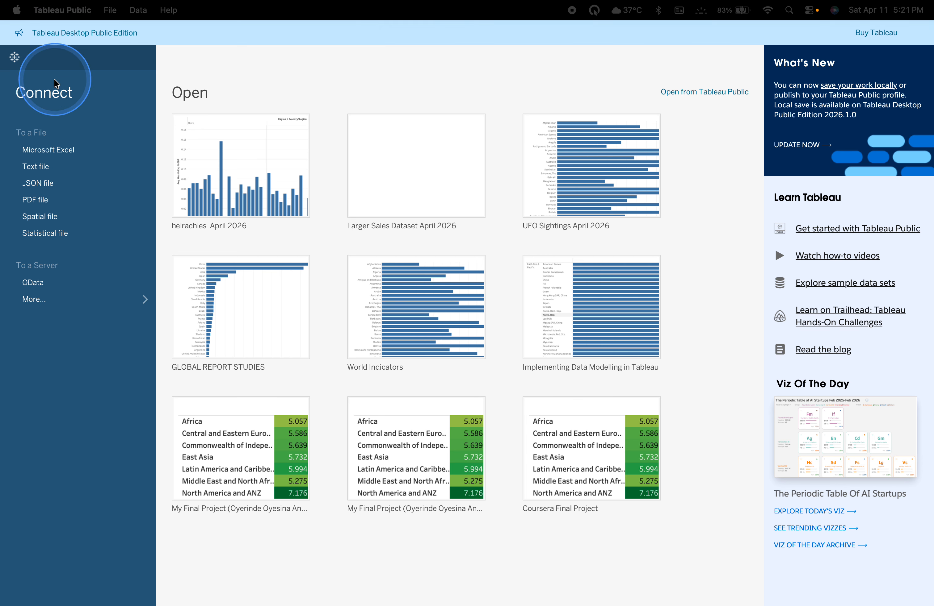
left_click(110, 10)
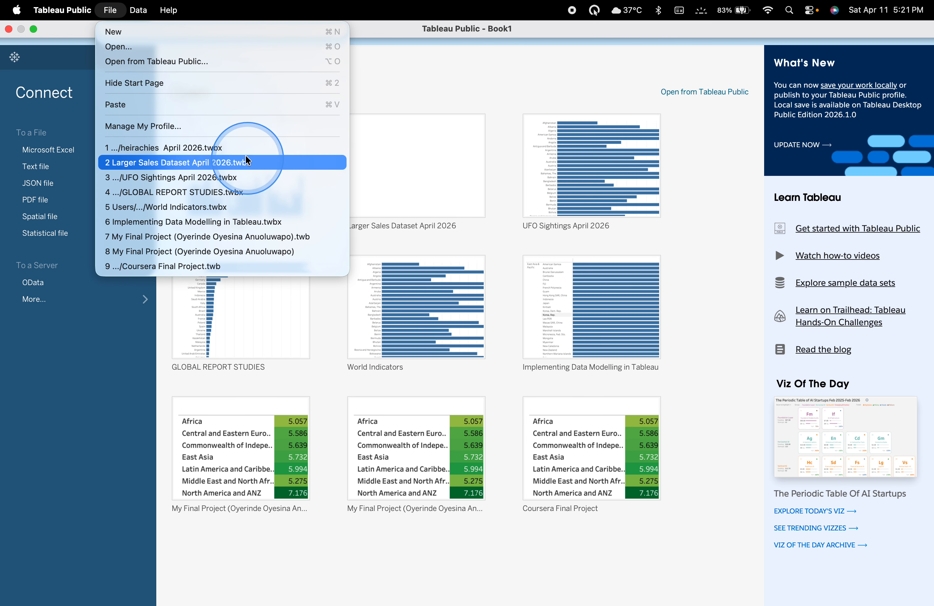
left_click(90, 300)
left_click(39, 169)
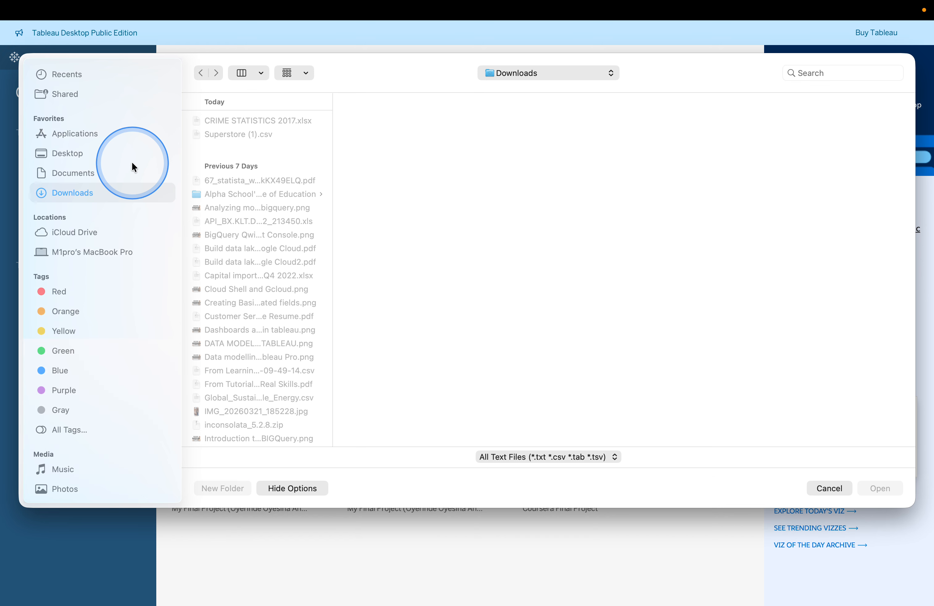
Browse the Downloads folder in the open dialog for the World Indicators Data.csv file
scroll(264, 243, "down", 15)
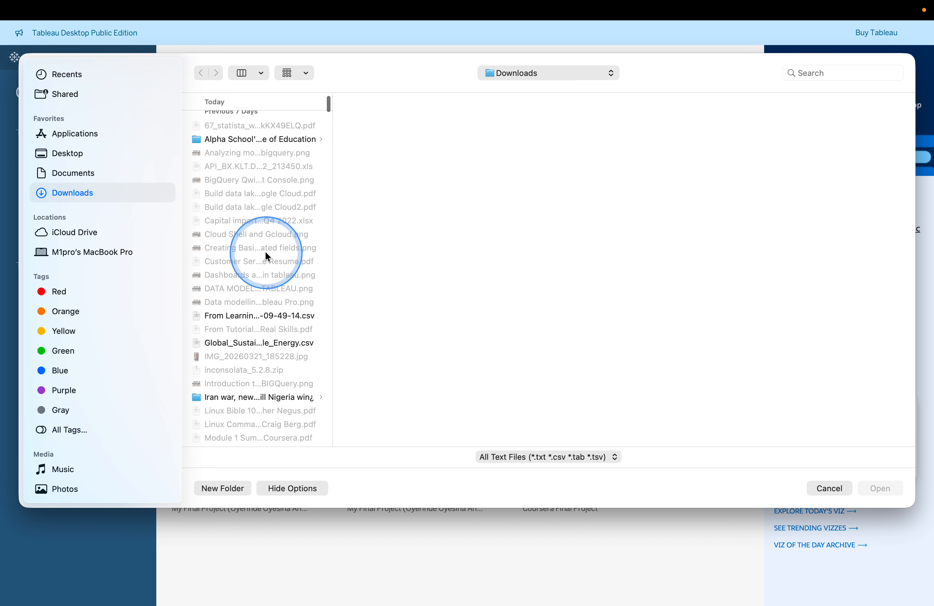
scroll(266, 257, "down", 15)
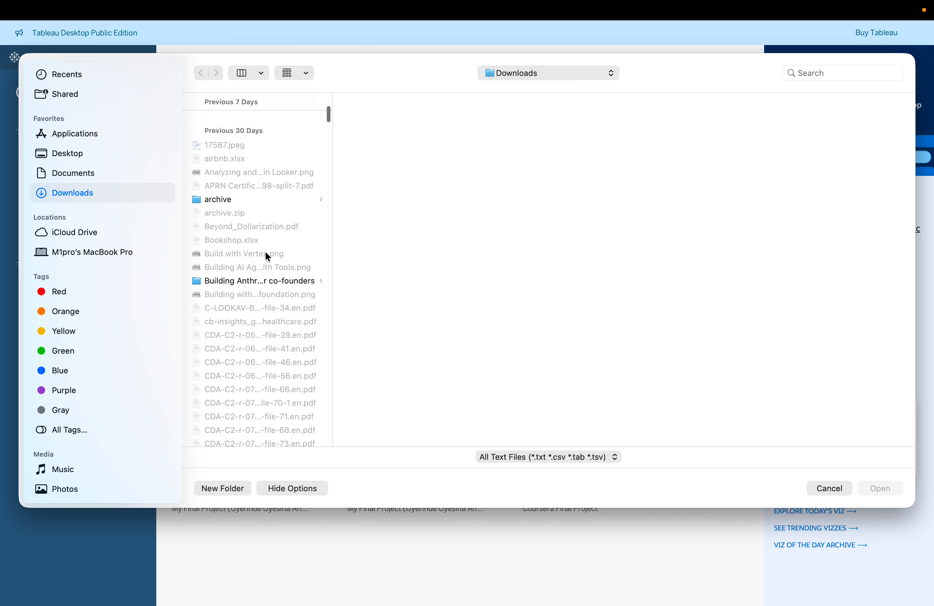
scroll(267, 257, "down", 15)
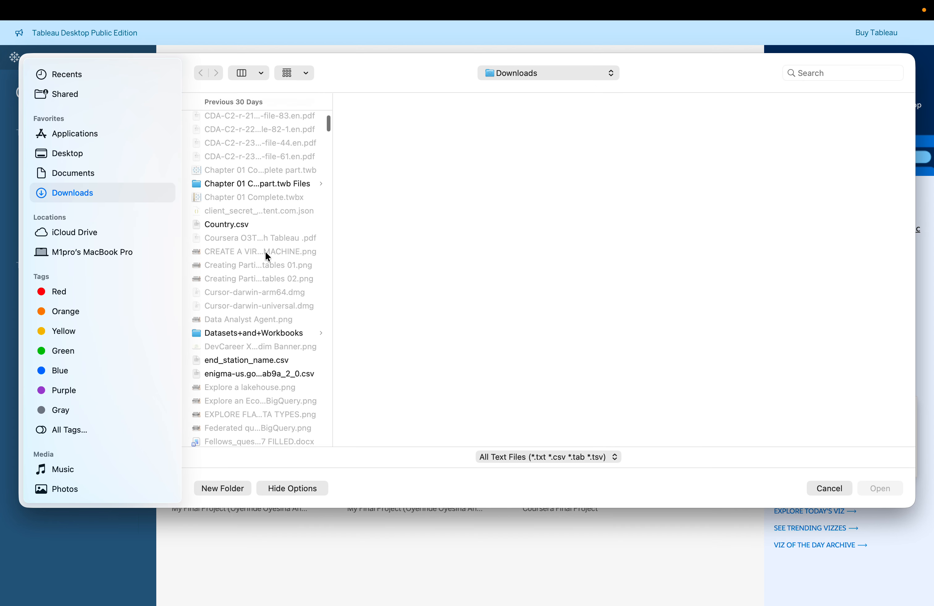
scroll(266, 257, "down", 10)
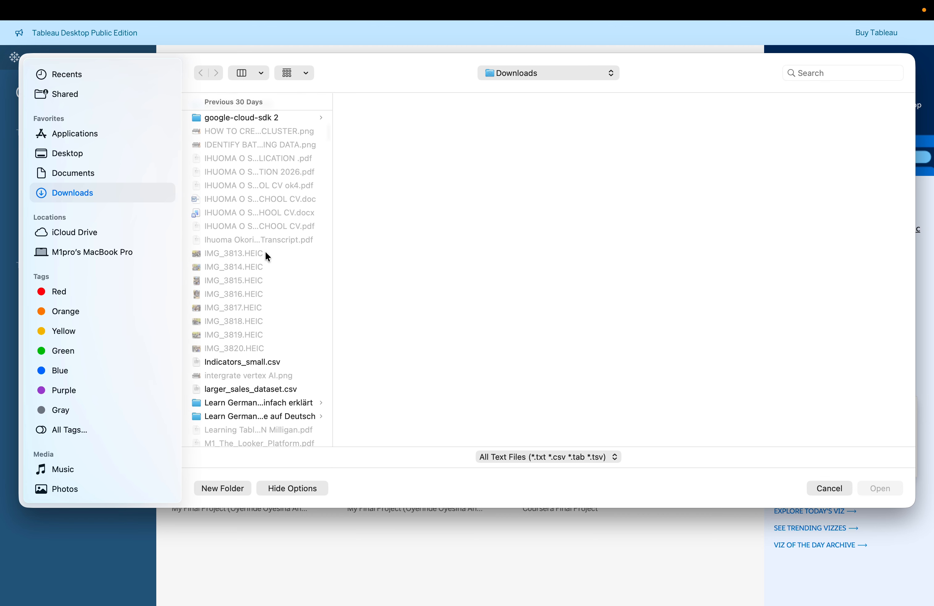
scroll(265, 254, "down", 15)
scroll(266, 255, "down", 15)
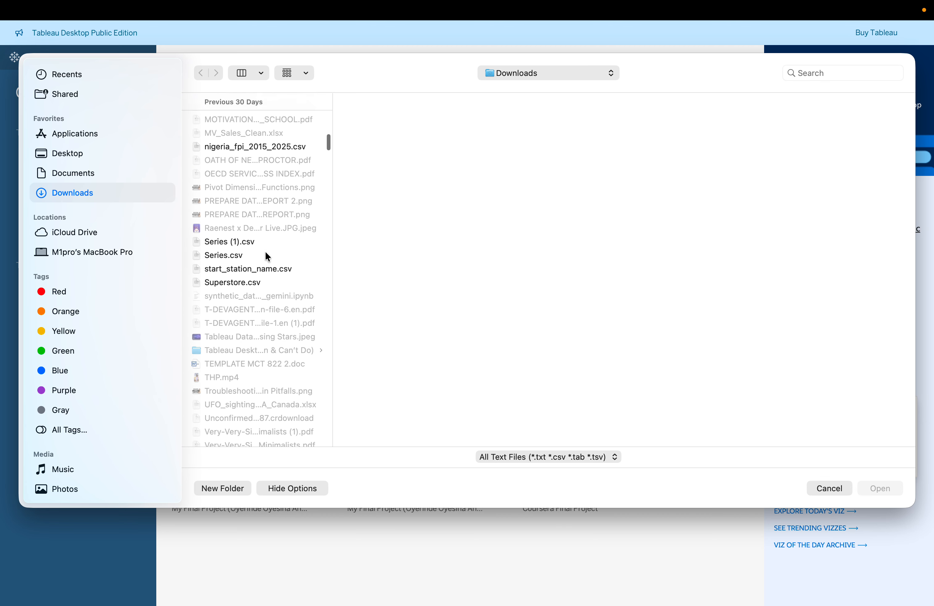
scroll(266, 256, "down", 12)
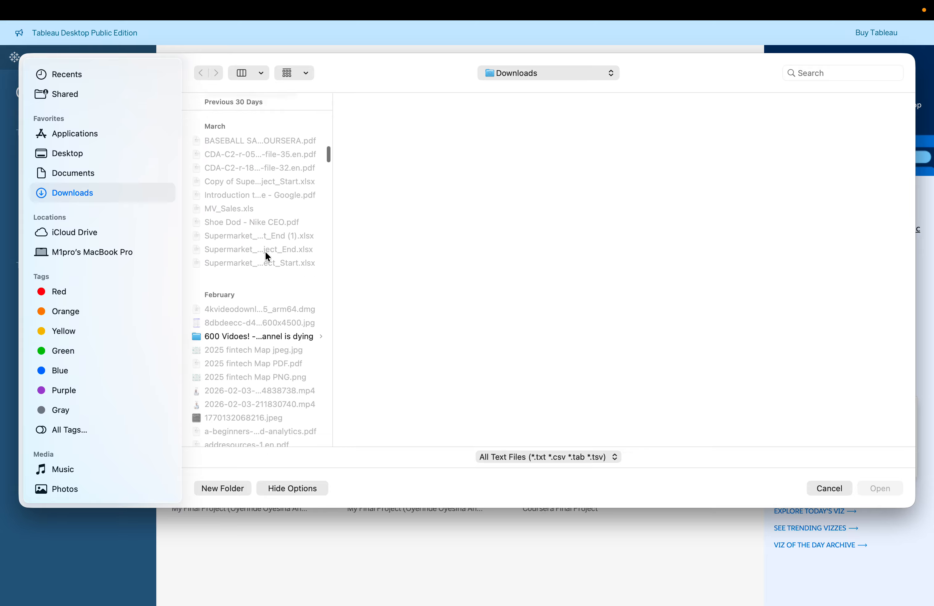
scroll(266, 254, "down", 15)
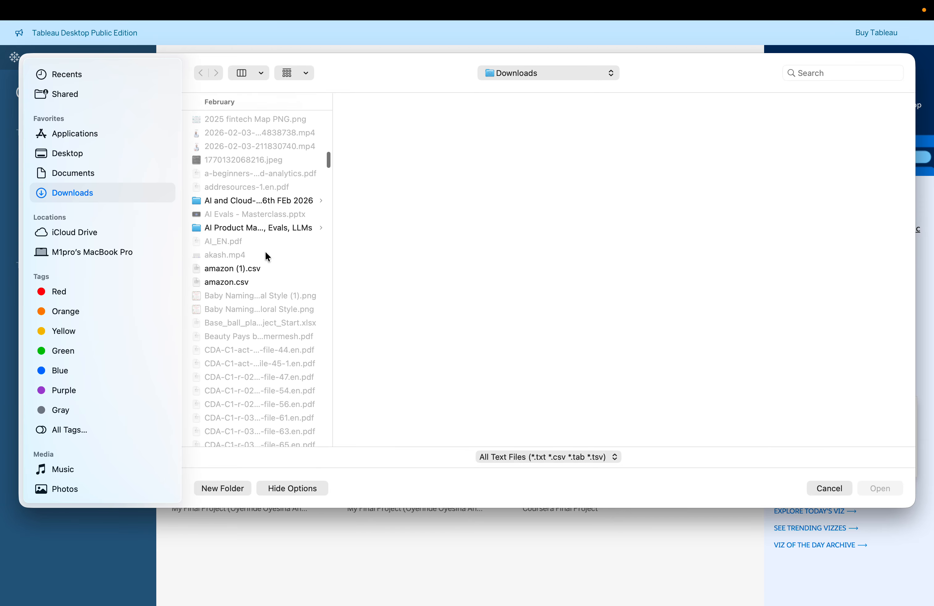
key("ctrl+Right")
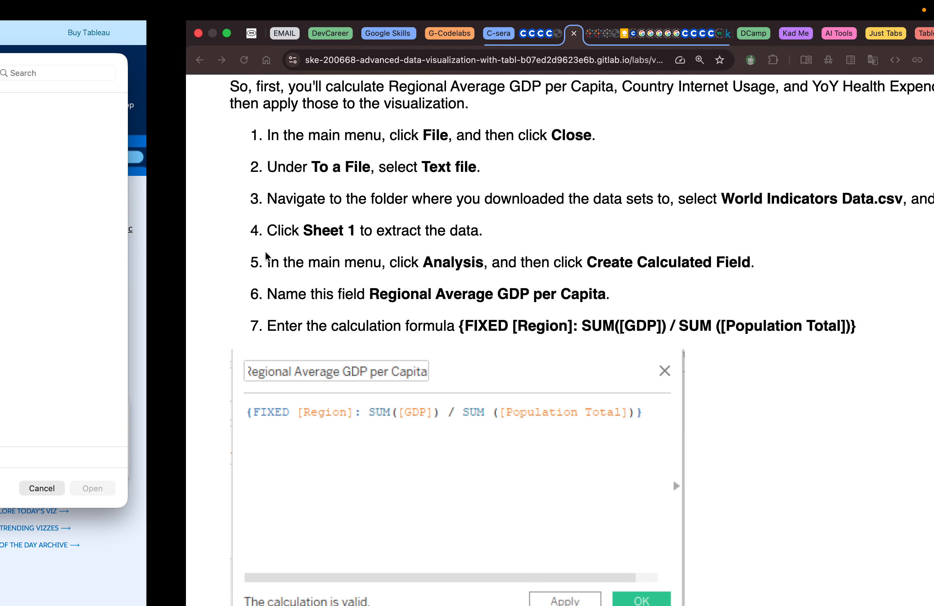
key("ctrl+Left")
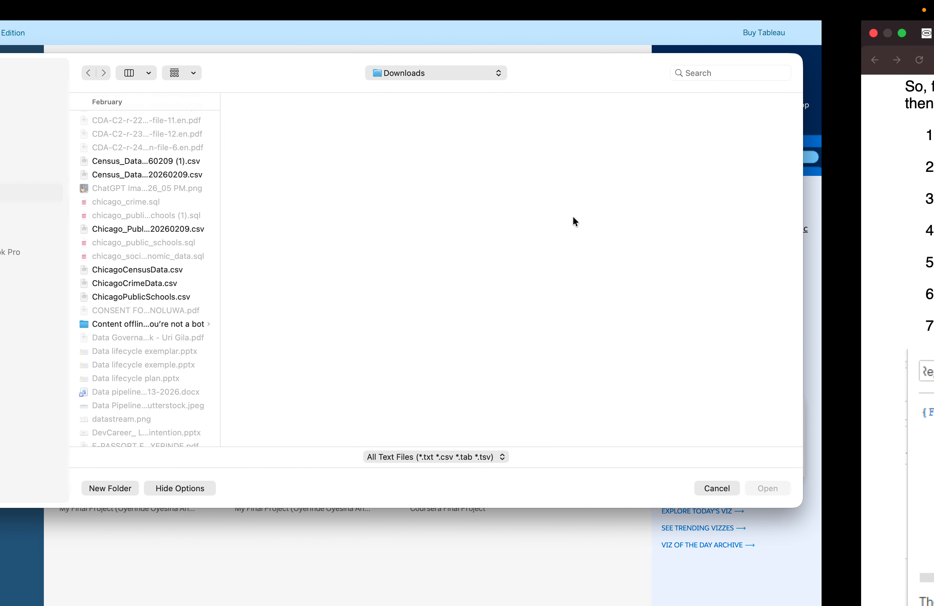
scroll(269, 302, "down", 15)
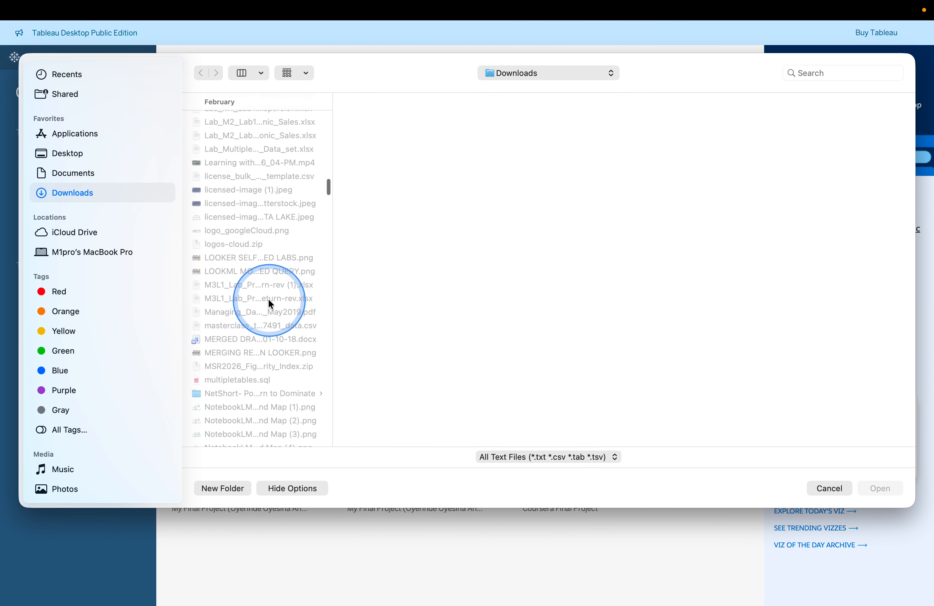
scroll(268, 300, "down", 5)
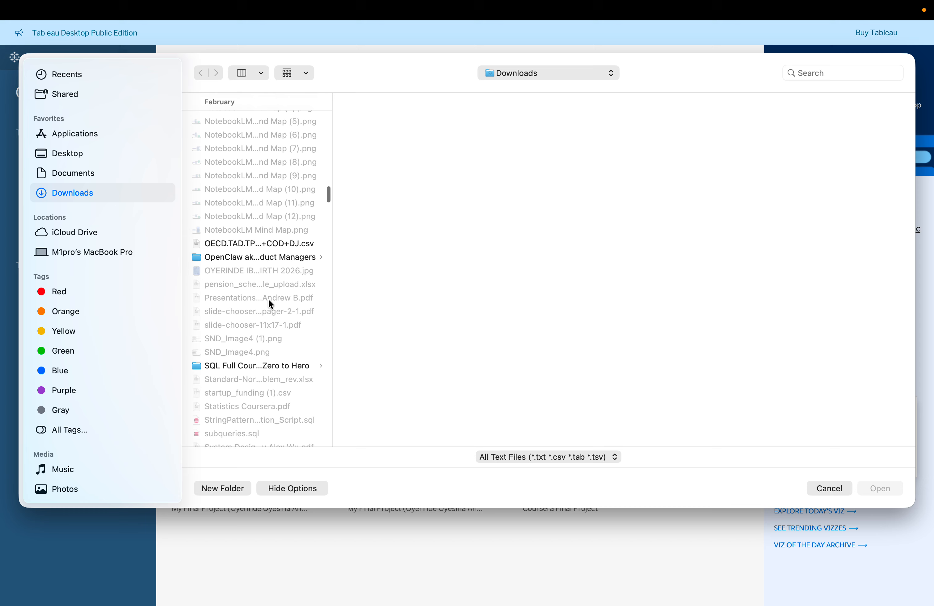
scroll(269, 300, "up", 4)
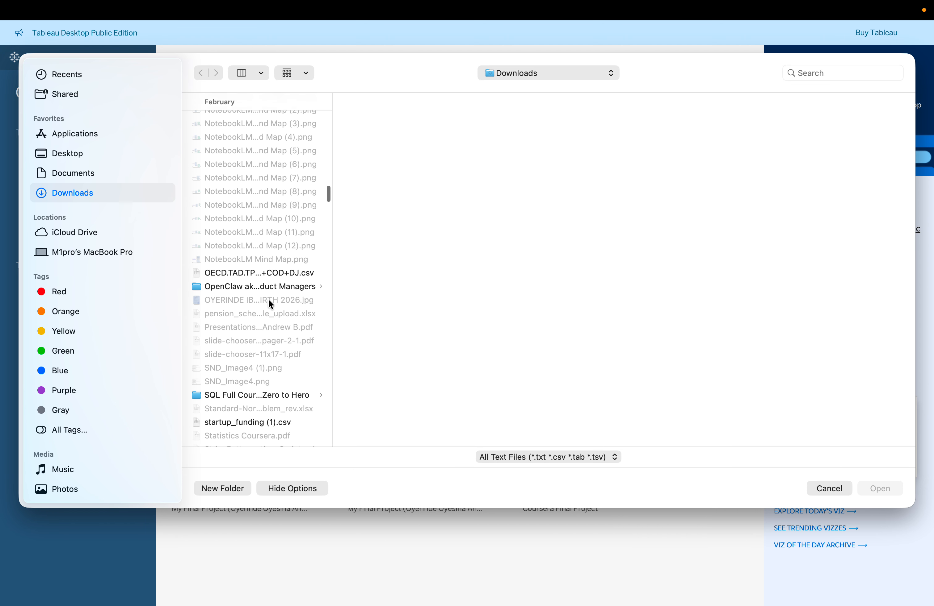
Search the Downloads folder for files named world and scroll through the results
left_click(808, 74)
type("wi")
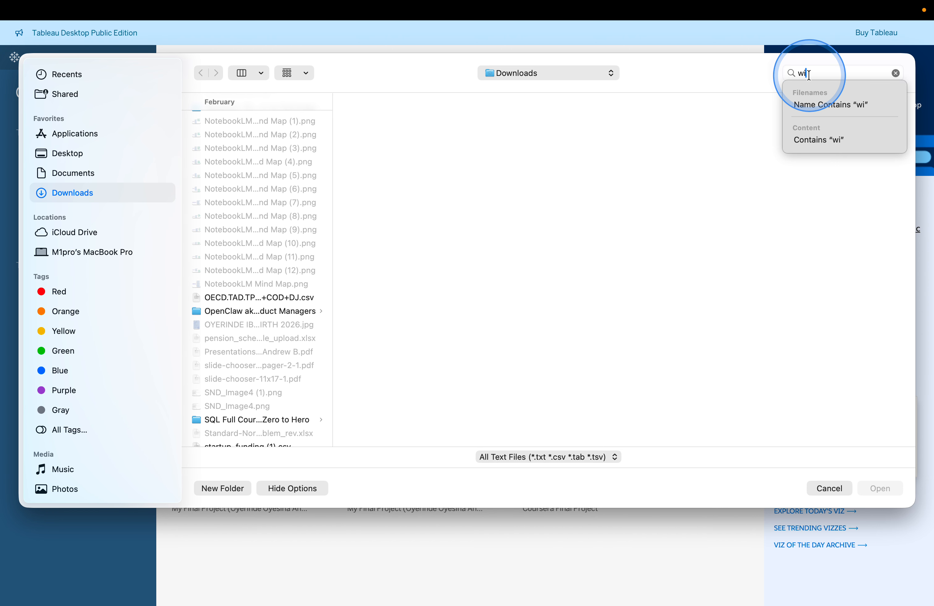
key("BackSpace")
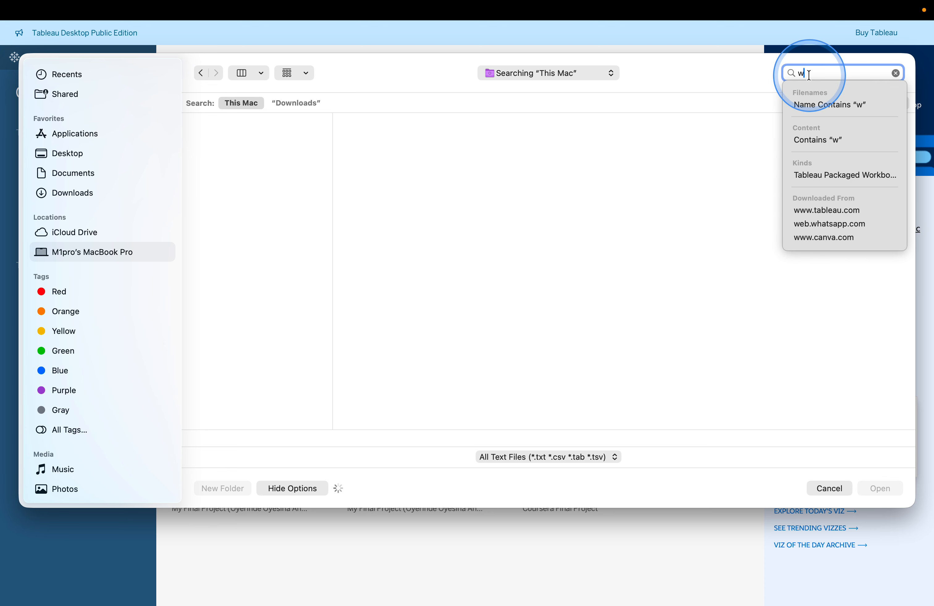
type("orld")
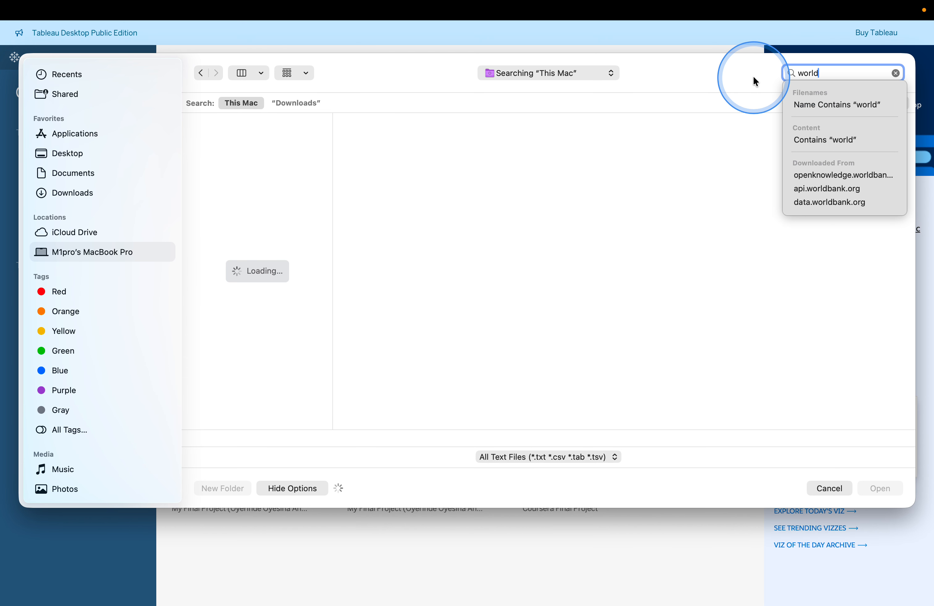
key("Return")
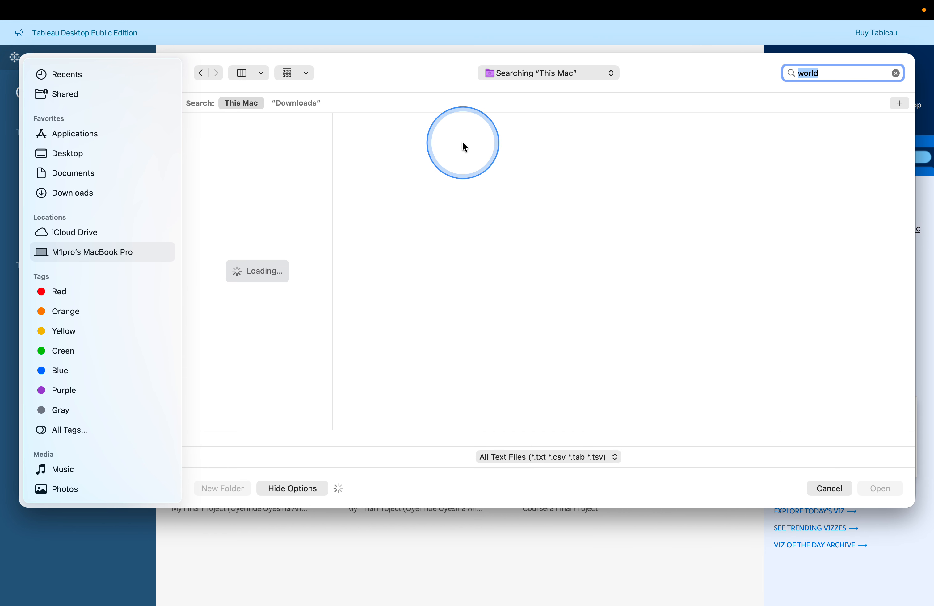
left_click(281, 103)
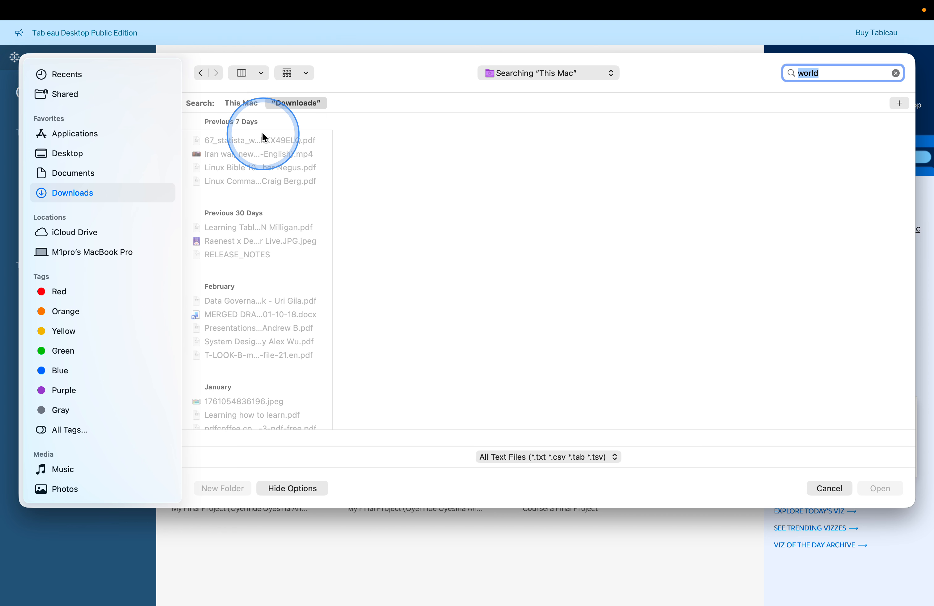
scroll(267, 195, "down", 5)
scroll(268, 195, "down", 10)
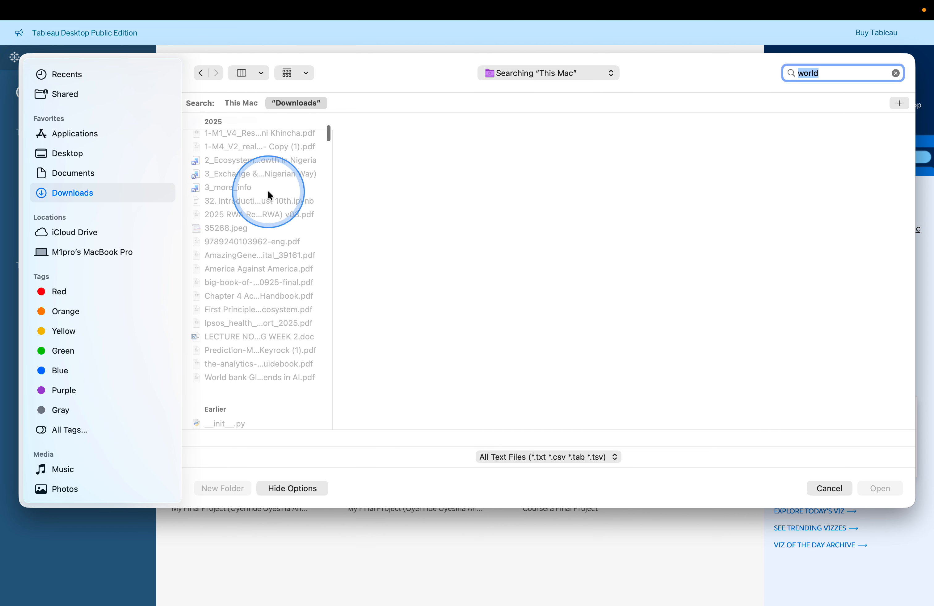
scroll(269, 196, "down", 15)
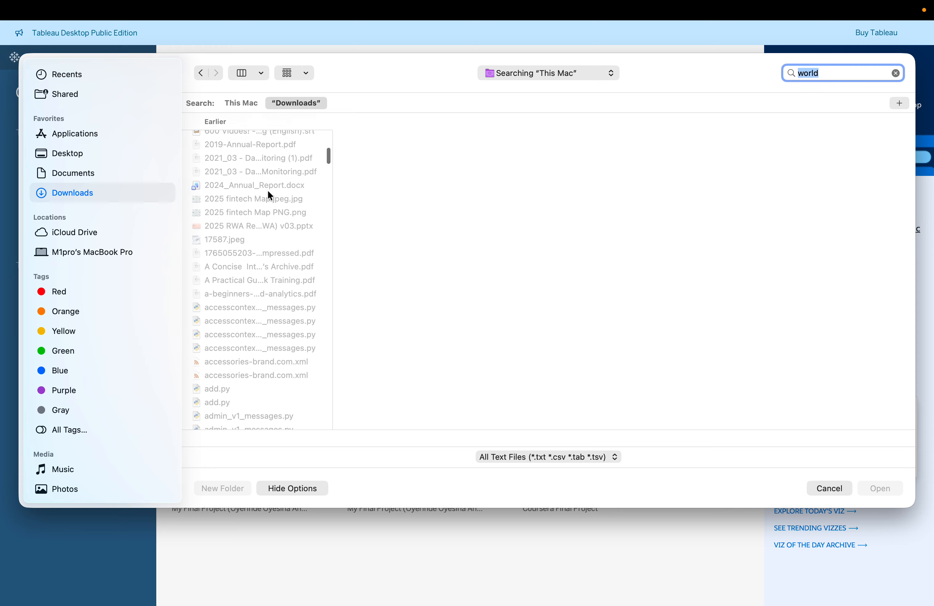
Open World Indicators Data.csv from the Downloads folder as the text-file data source
left_click(61, 192)
scroll(267, 272, "down", 15)
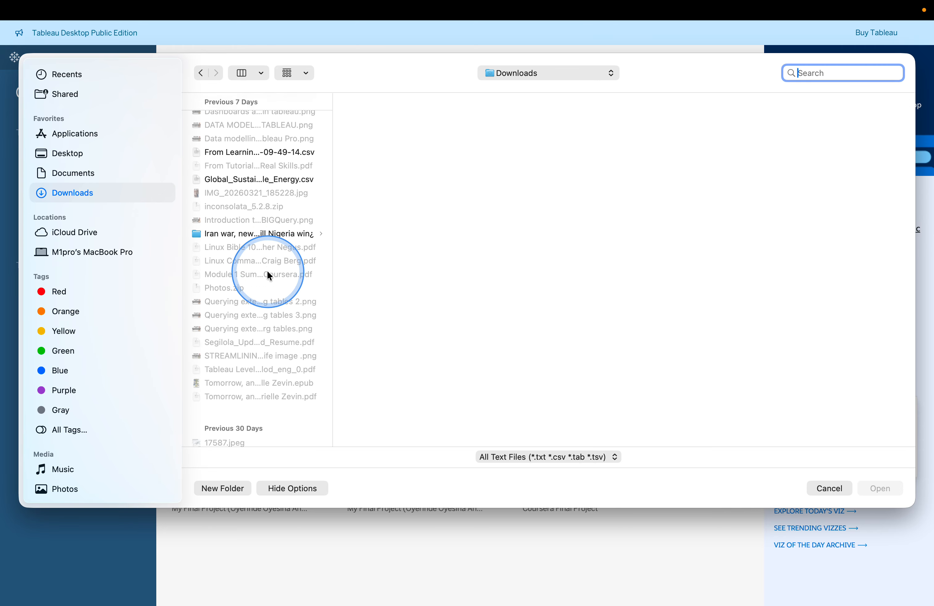
scroll(268, 274, "down", 15)
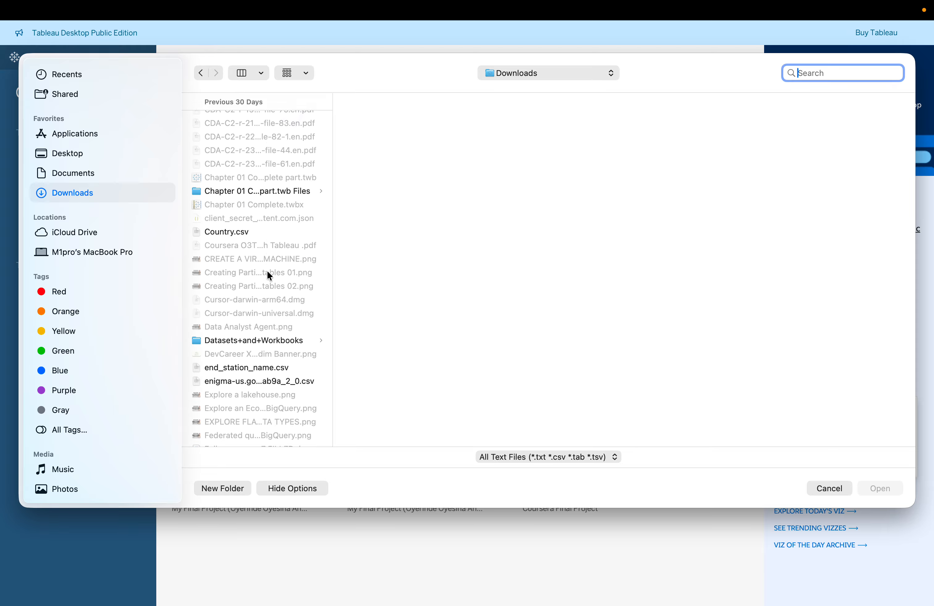
scroll(267, 272, "down", 15)
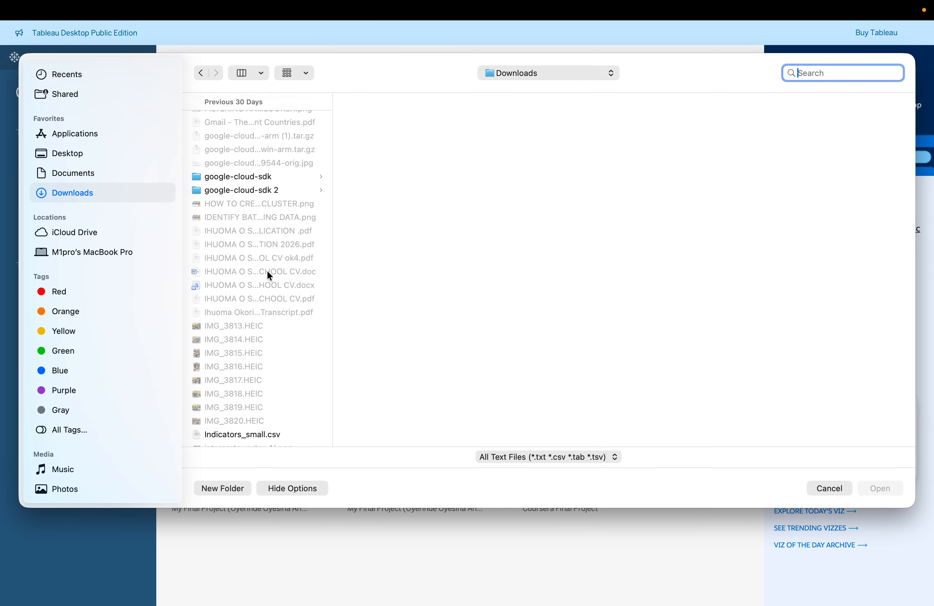
left_click(229, 217)
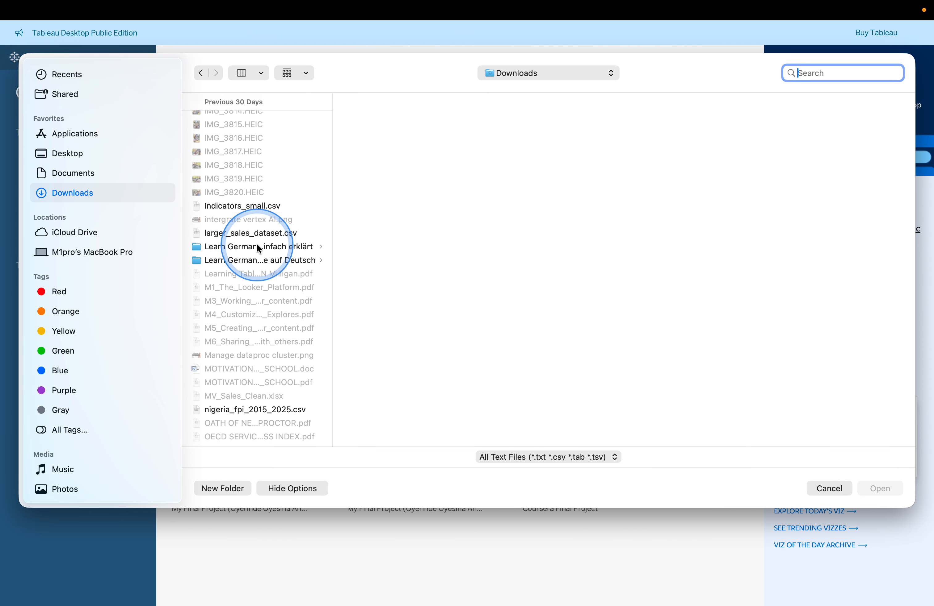
scroll(256, 244, "down", 15)
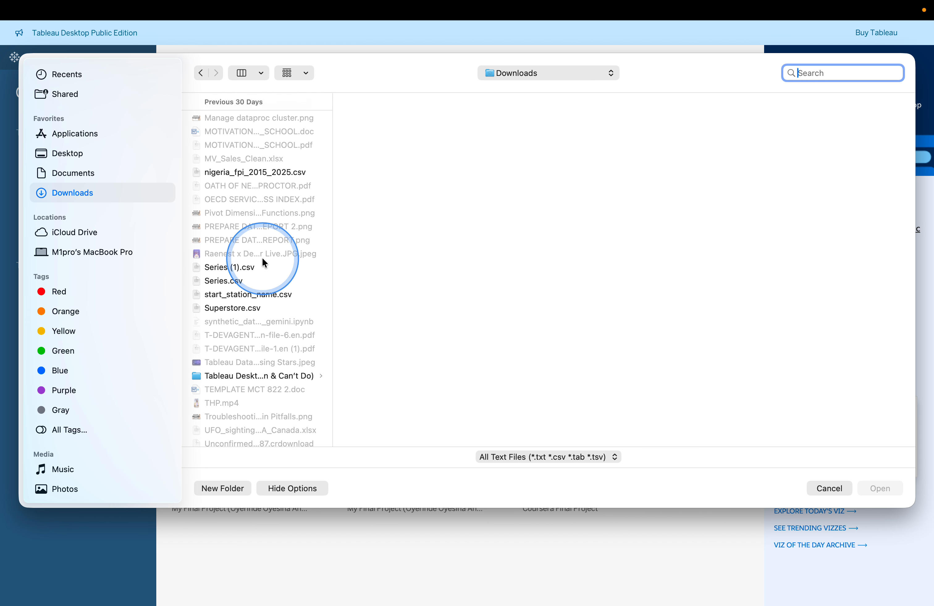
scroll(262, 263, "down", 15)
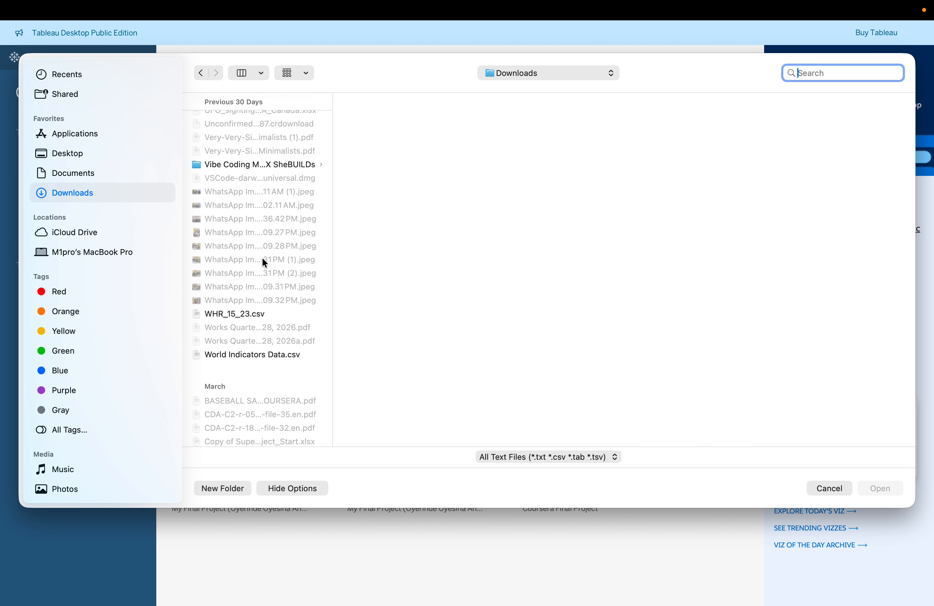
scroll(262, 257, "down", 5)
left_click(258, 311)
left_click(806, 422)
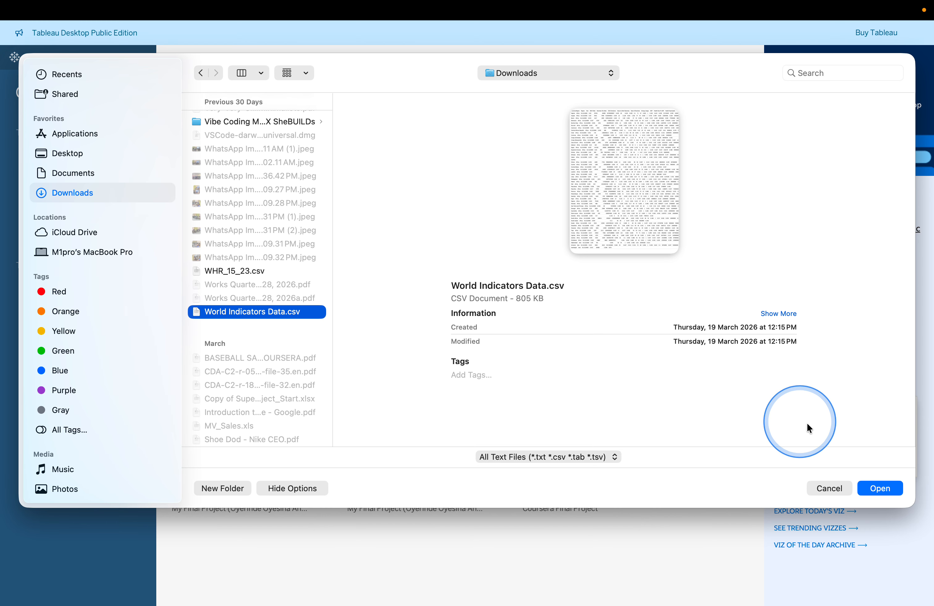
left_click(875, 488)
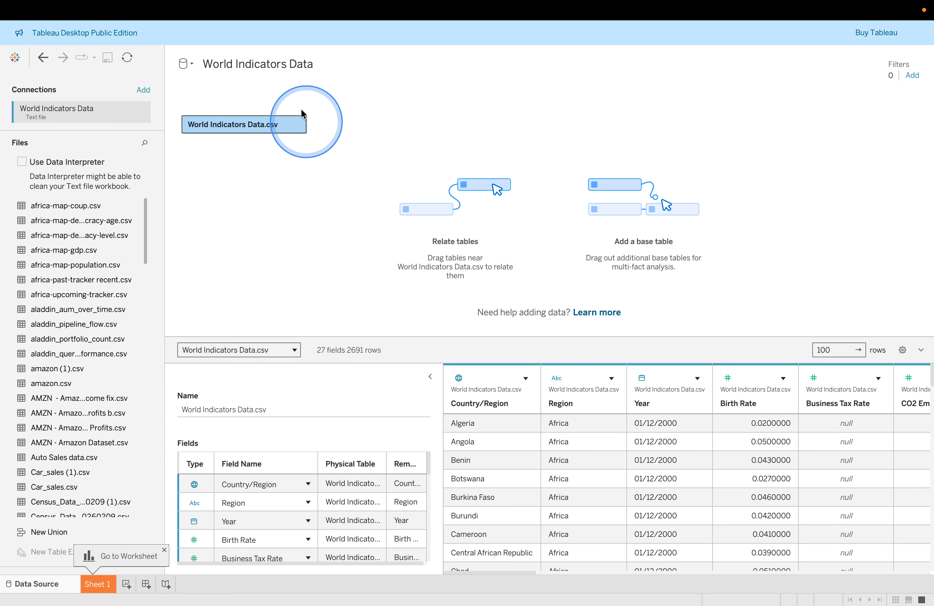
Go to Sheet 1 to extract the data
left_click(99, 585)
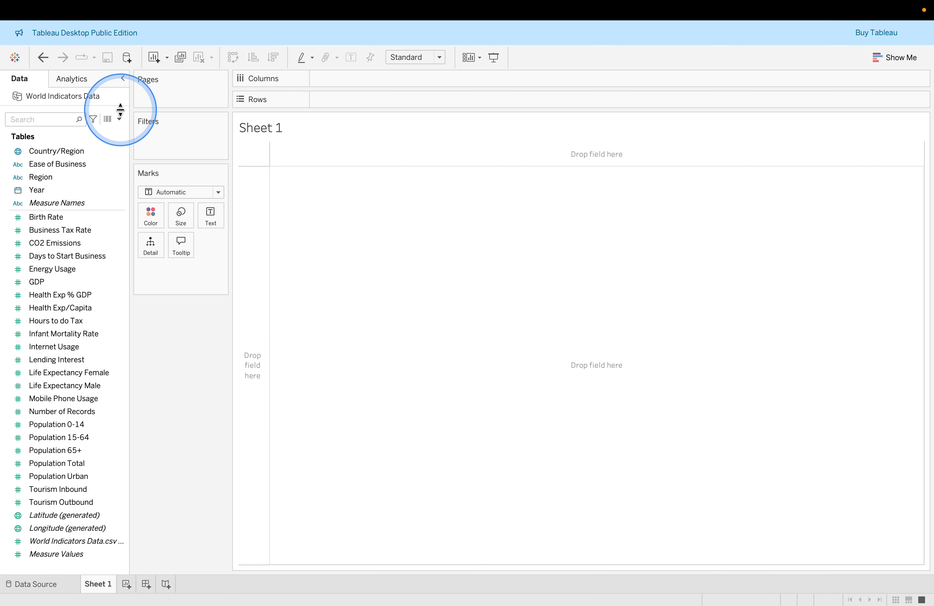
left_click(119, 118)
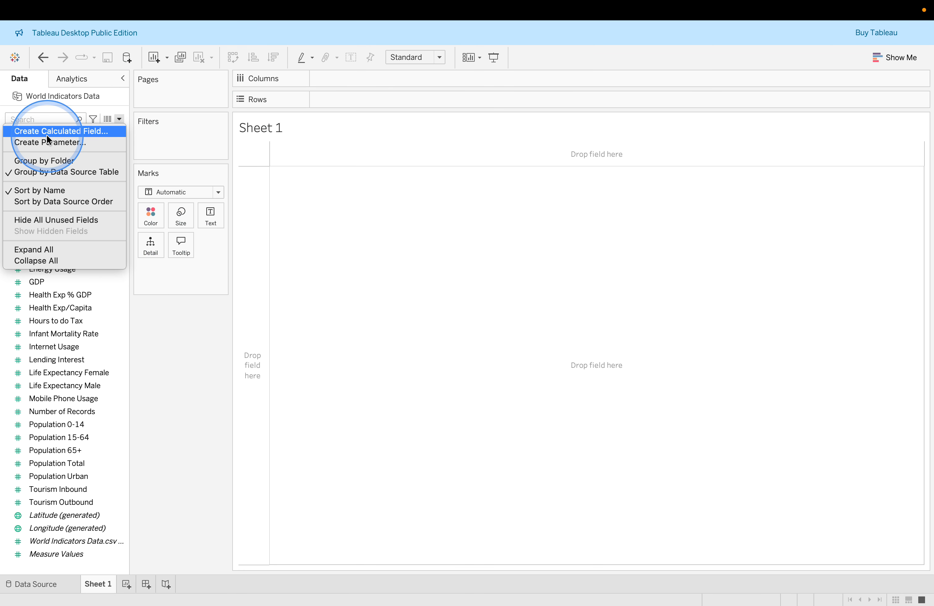
left_click(403, 230)
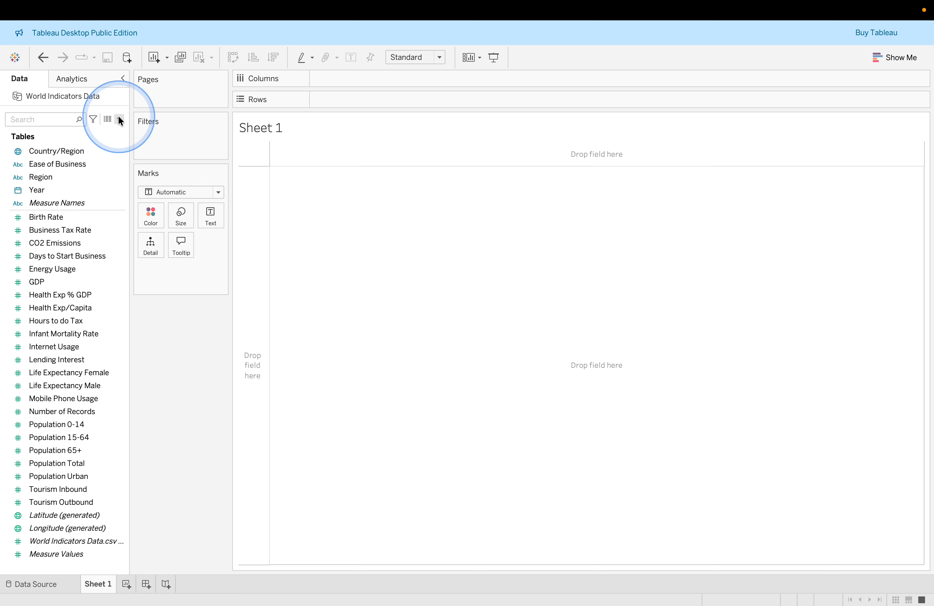
Create a calculated field named Regional Average GDP per Capita
mouse_move(212, 11)
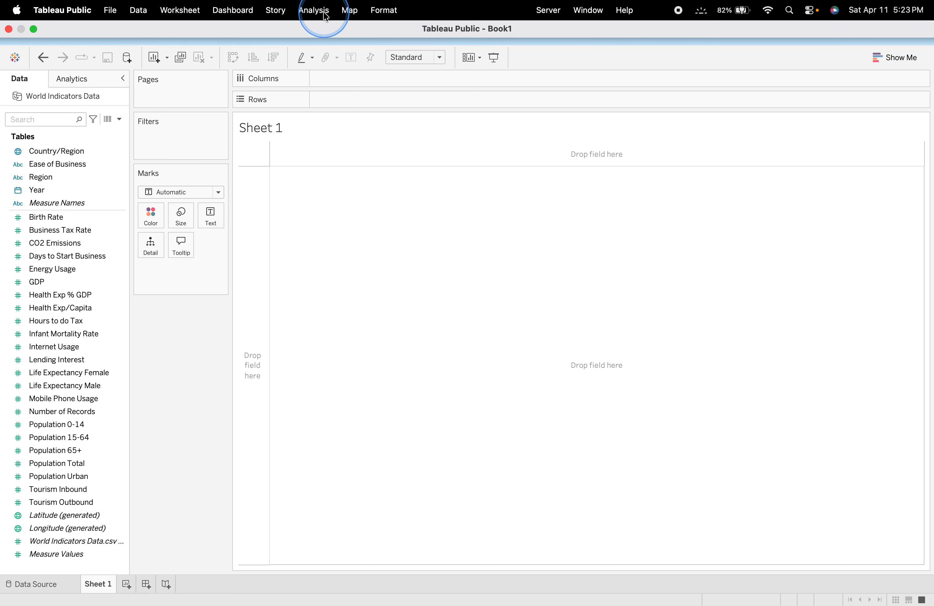
left_click(314, 10)
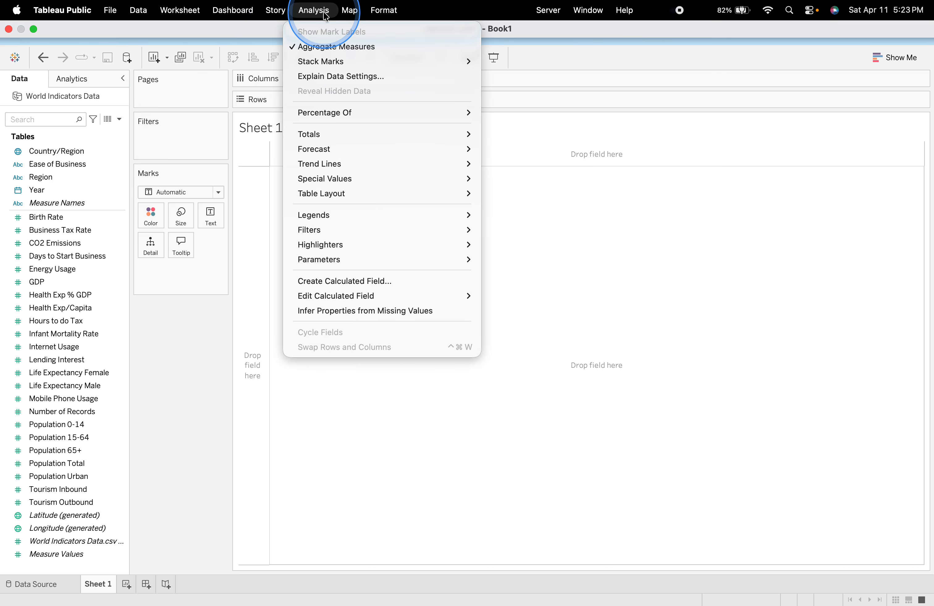
left_click(354, 281)
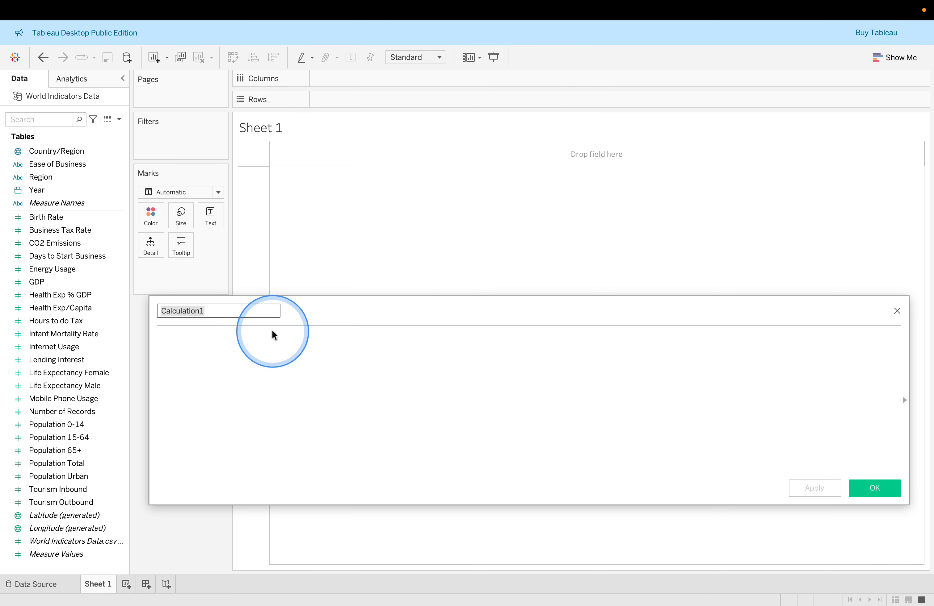
type("Regional Average GDP per Capita")
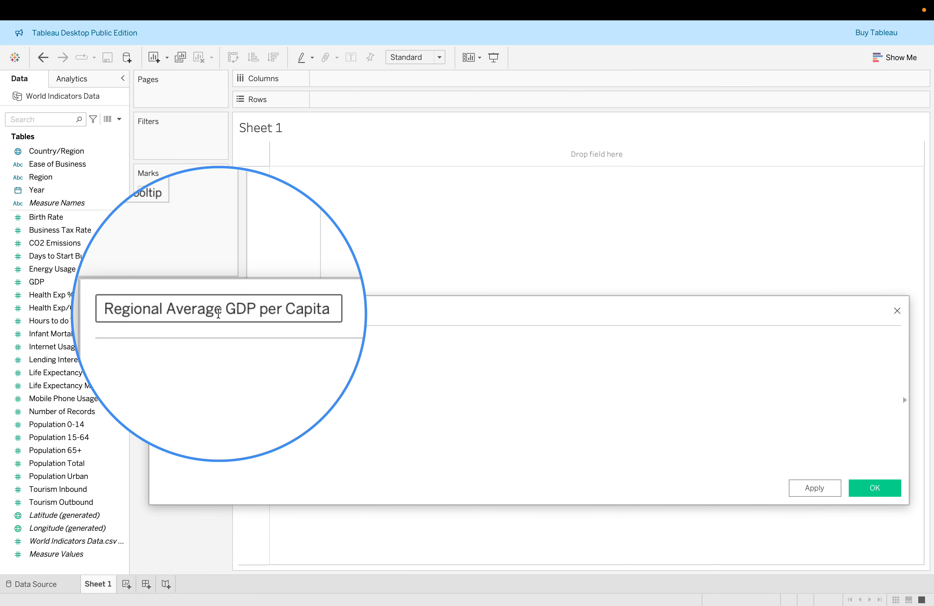
Copy the formula {FIXED [Region]: SUM([GDP]) / SUM ([Population Total])} from the lab page into the calculation
key("super+Tab")
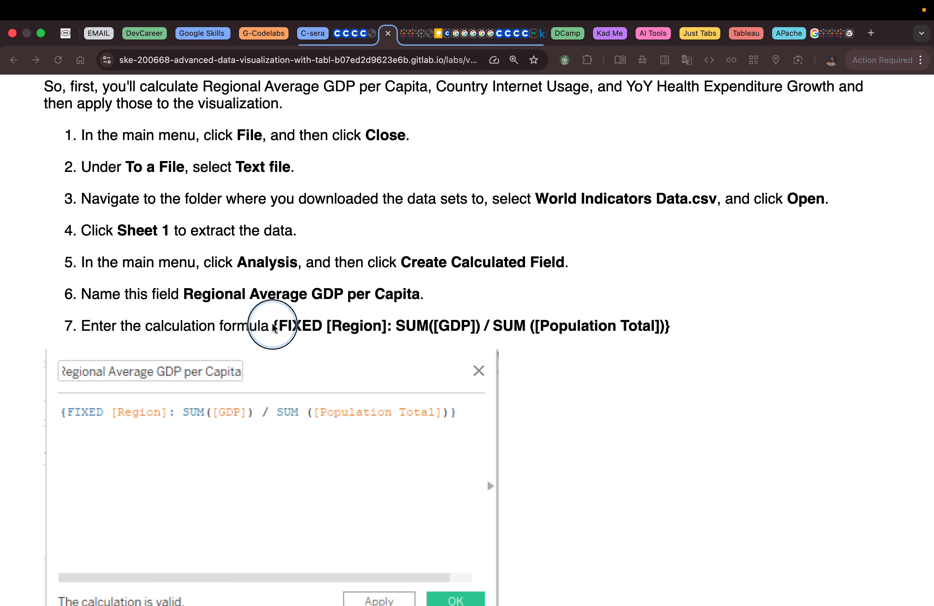
left_click(407, 336)
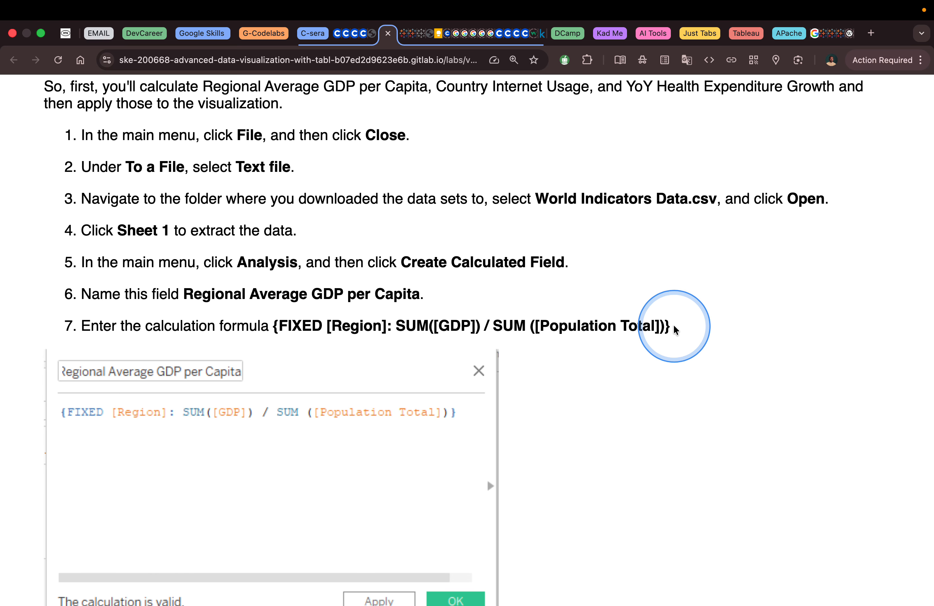
left_click_drag(674, 330, 281, 329)
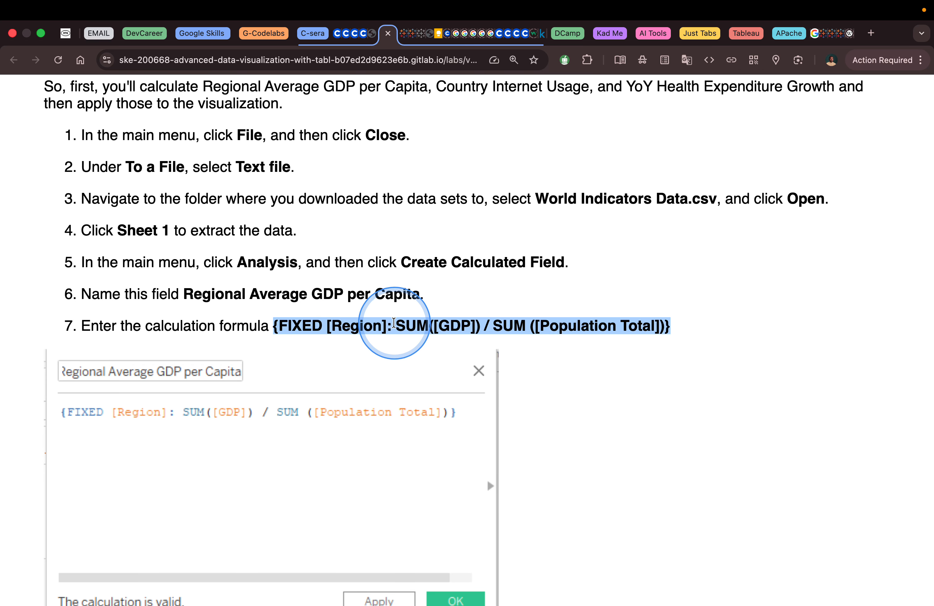
left_click(420, 320)
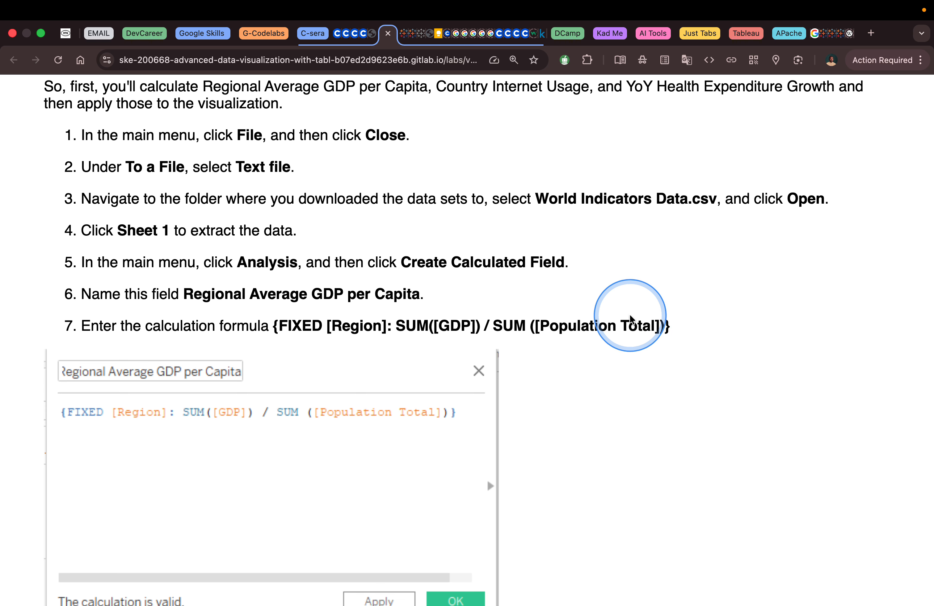
key("ctrl+Left")
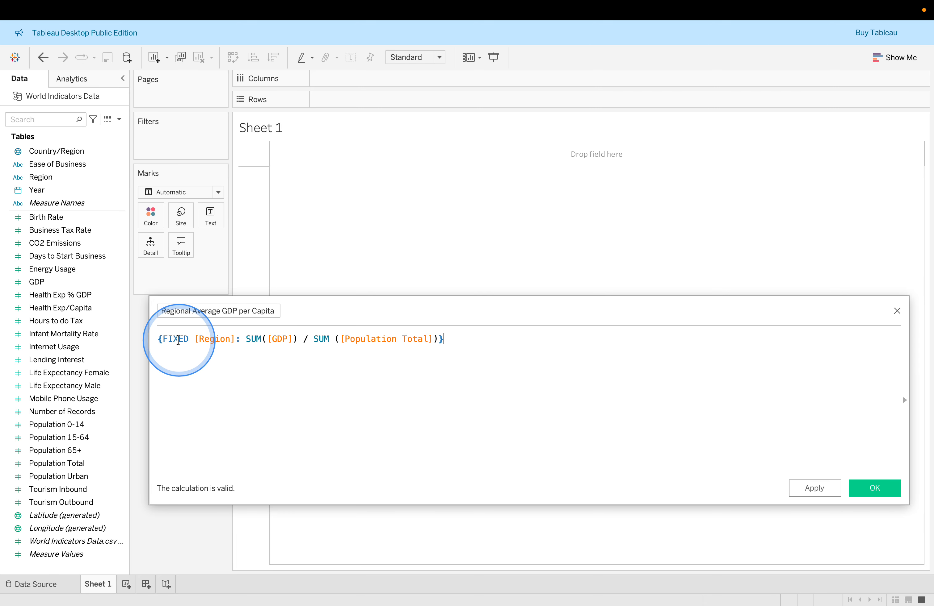
Examine the FIXED, Region, SUM and GDP parts of the formula in the function reference panel
double_click(211, 339)
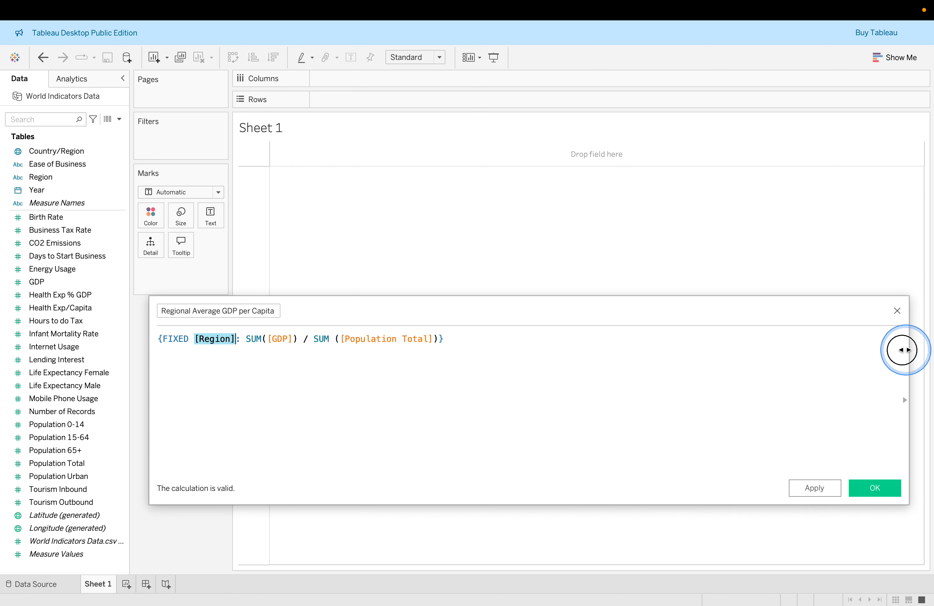
left_click_drag(906, 349, 649, 349)
left_click(277, 337)
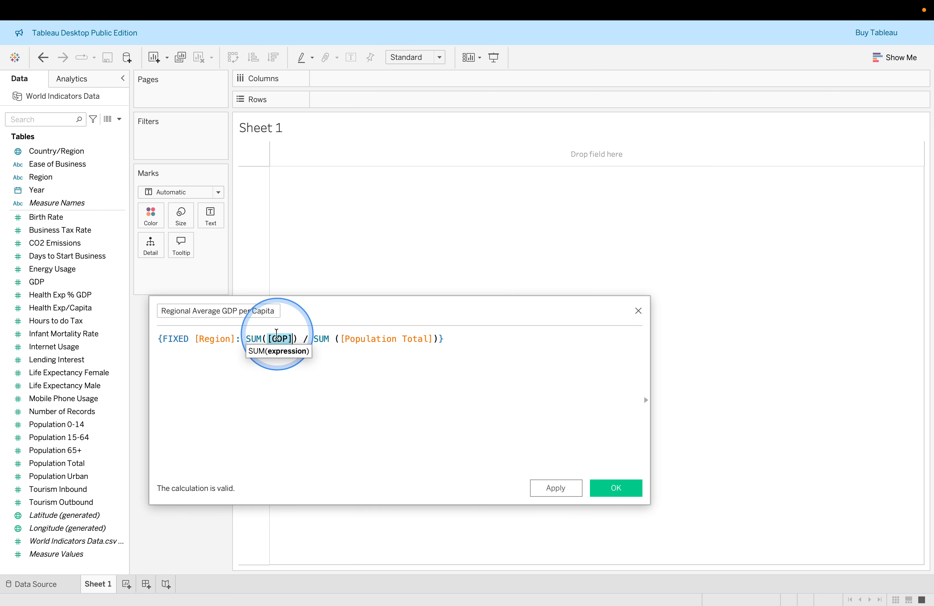
left_click(277, 336)
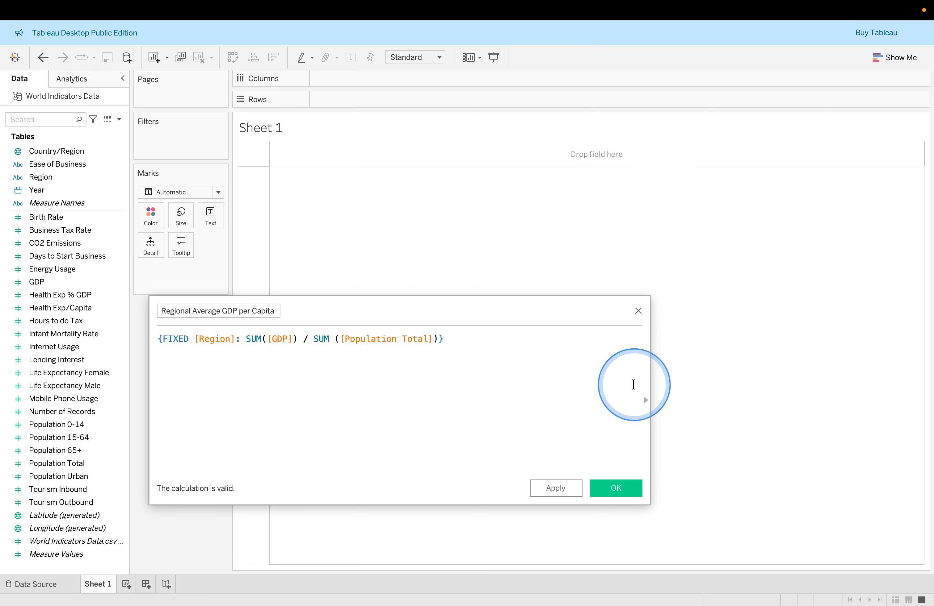
left_click(646, 400)
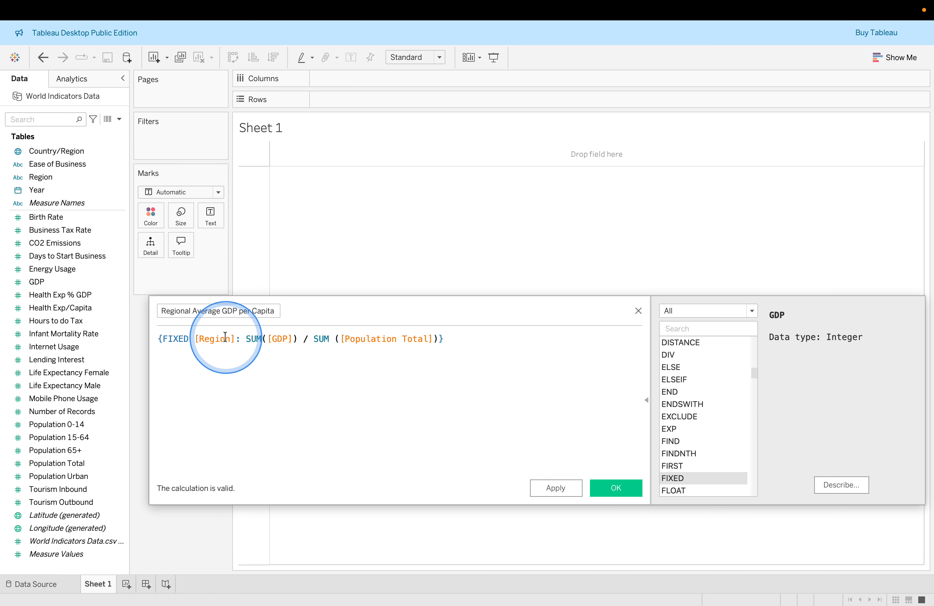
double_click(174, 337)
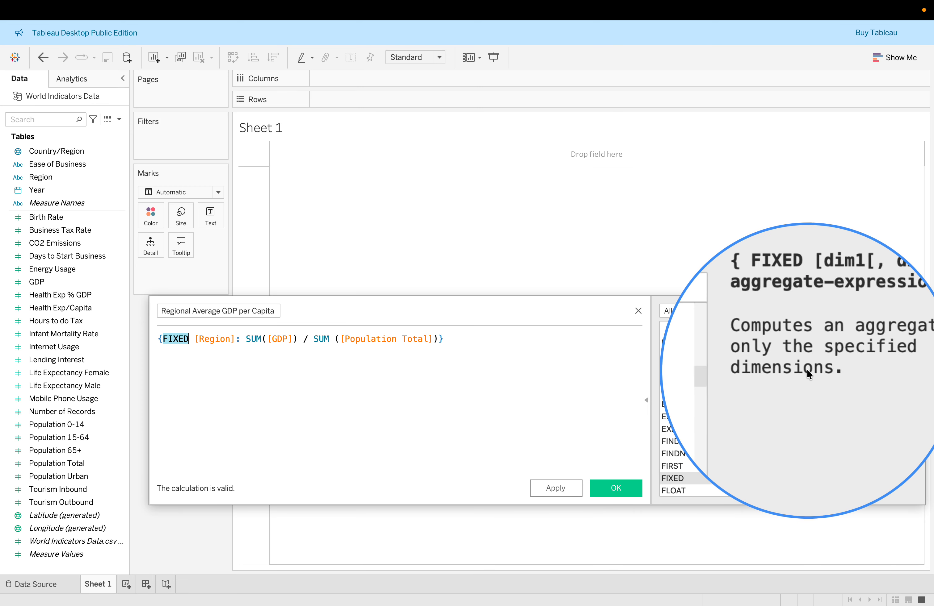
left_click(220, 339)
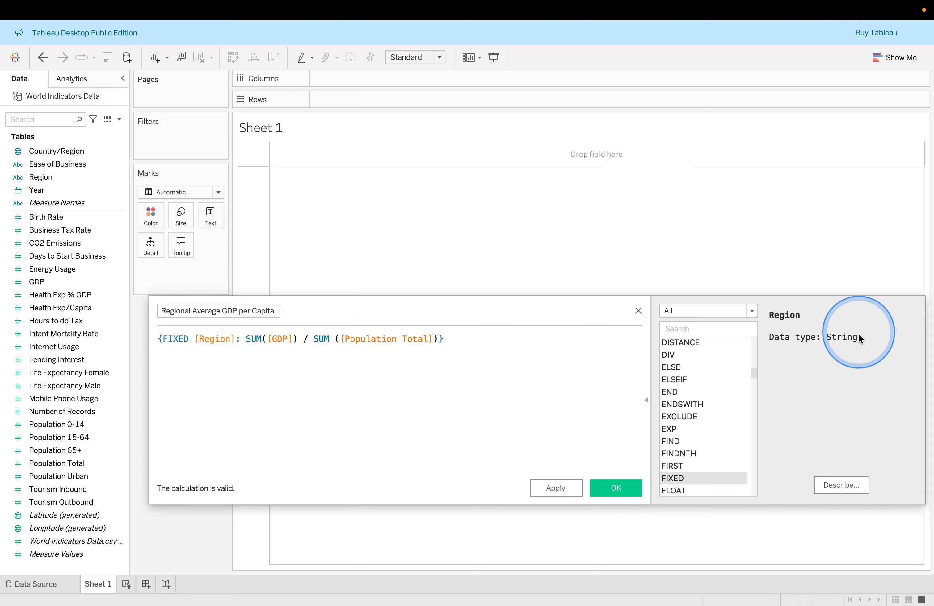
left_click(255, 339)
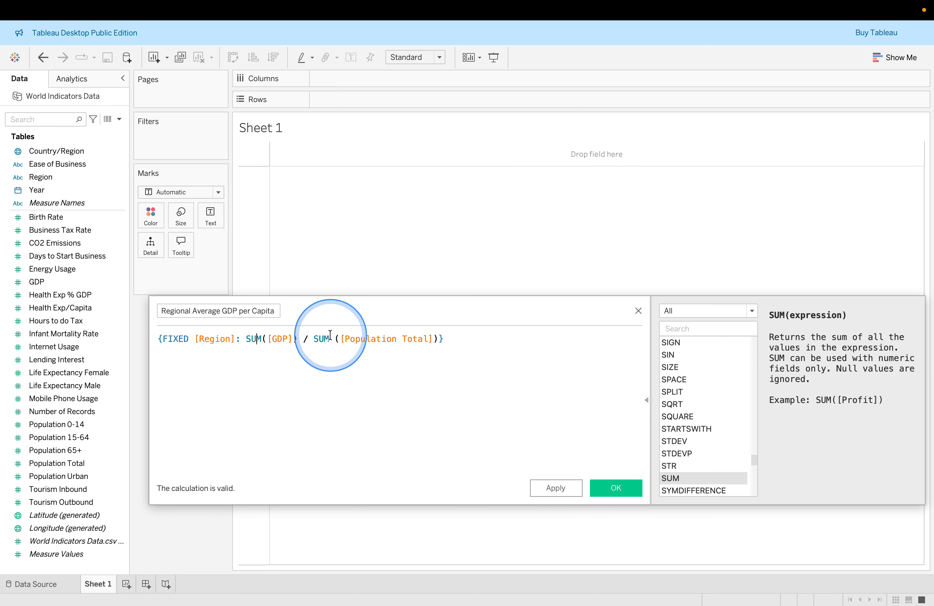
left_click(282, 335)
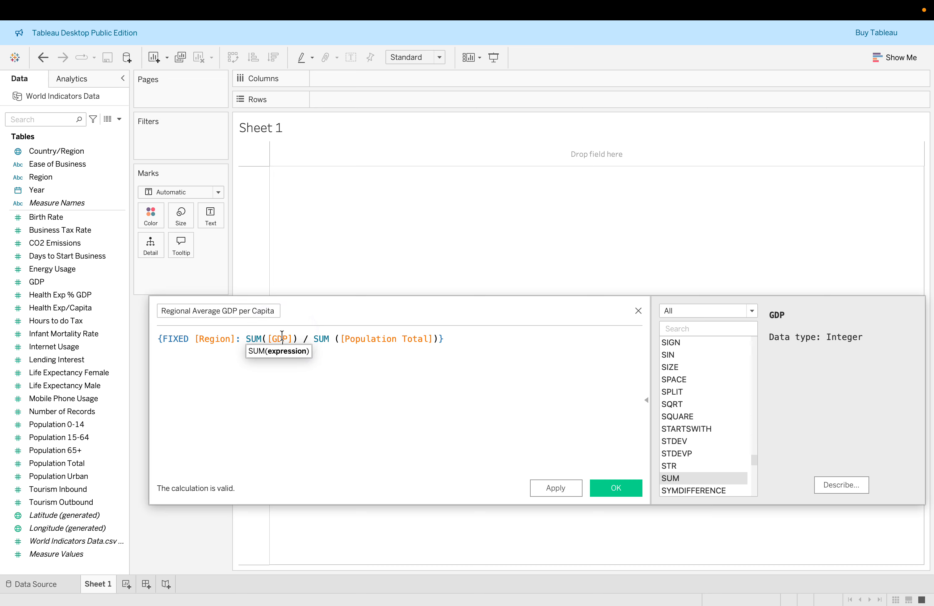
Apply and save the Regional Average GDP per Capita calculated field
left_click(359, 340)
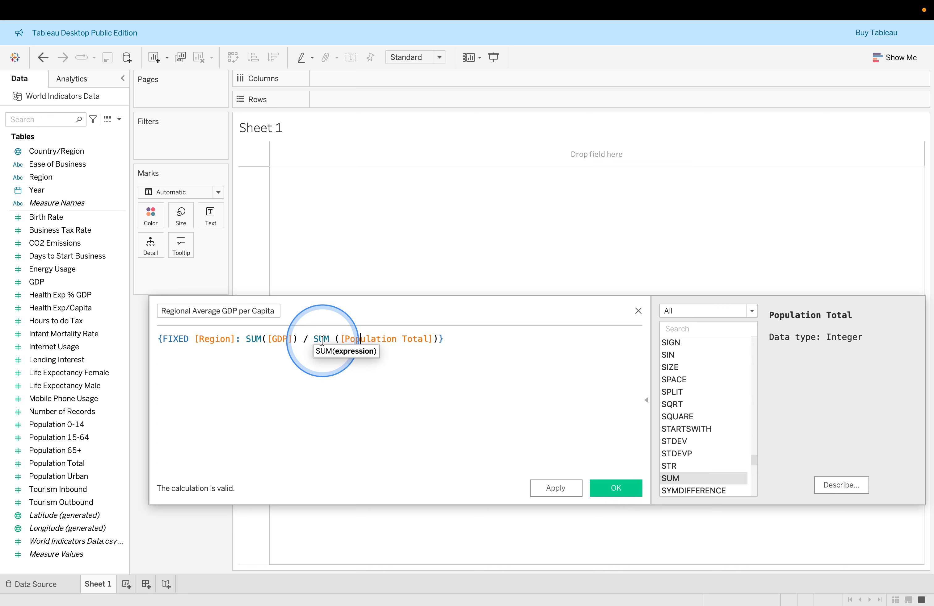
left_click(555, 488)
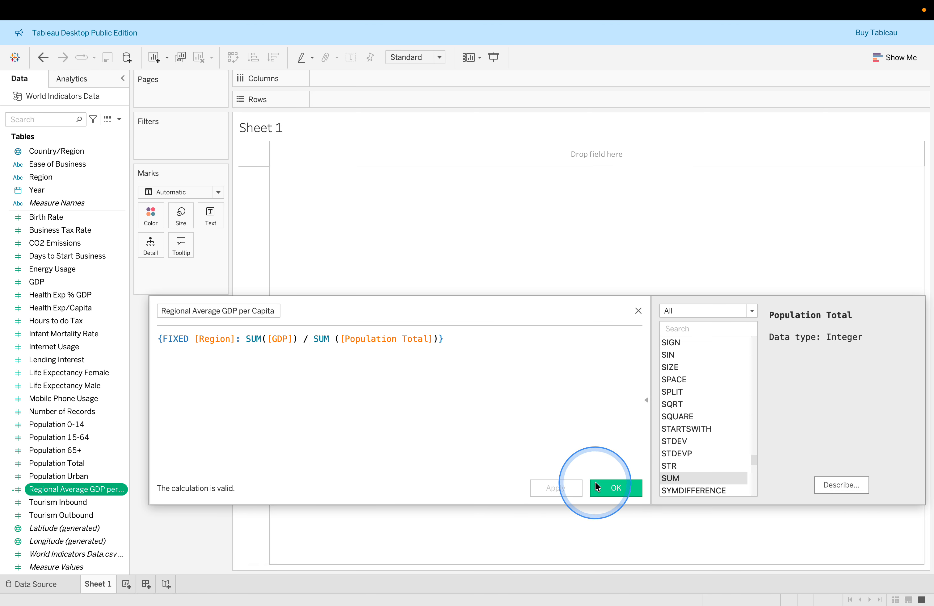
left_click(610, 491)
Create a new calculated field named Country Internet Usage, copying the name from the lab page
key("super+Tab")
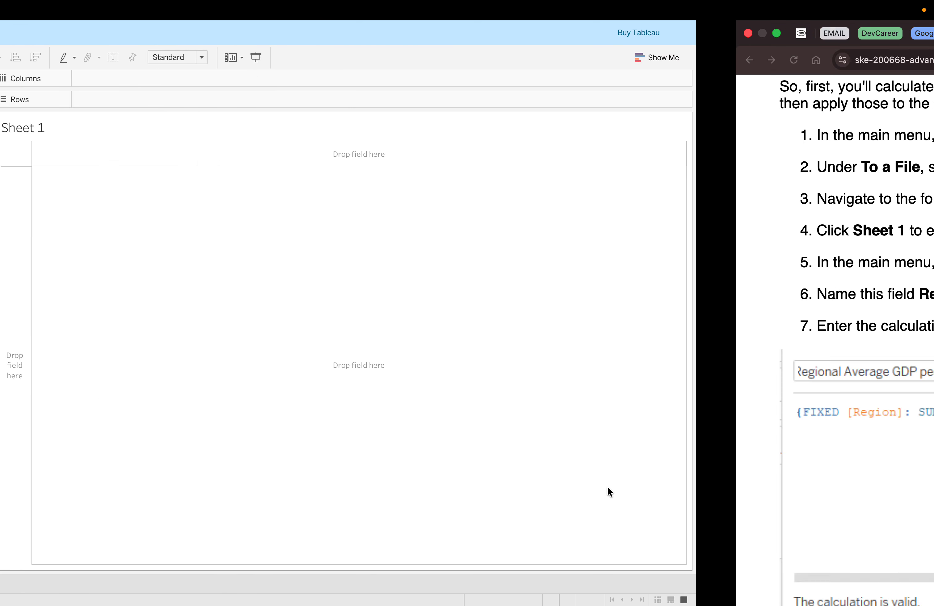
scroll(521, 403, "down", 3)
scroll(522, 406, "down", 6)
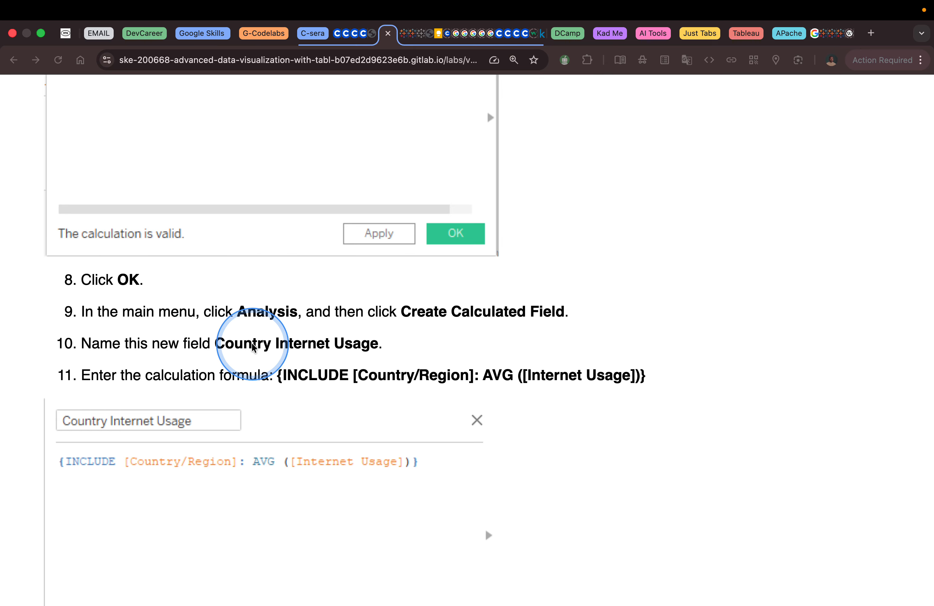
right_click(218, 343)
left_click(271, 324)
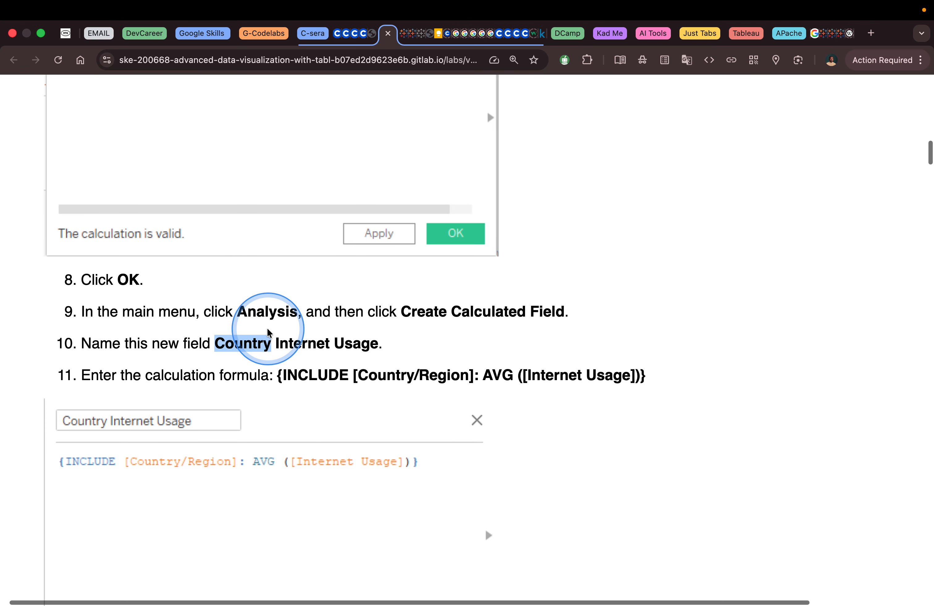
left_click_drag(216, 343, 375, 345)
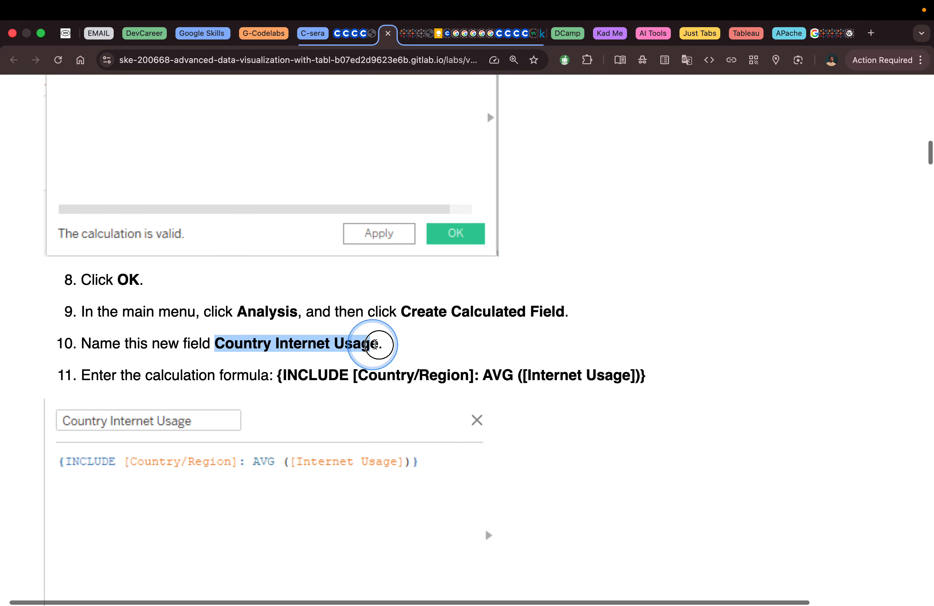
key("ctrl+Left")
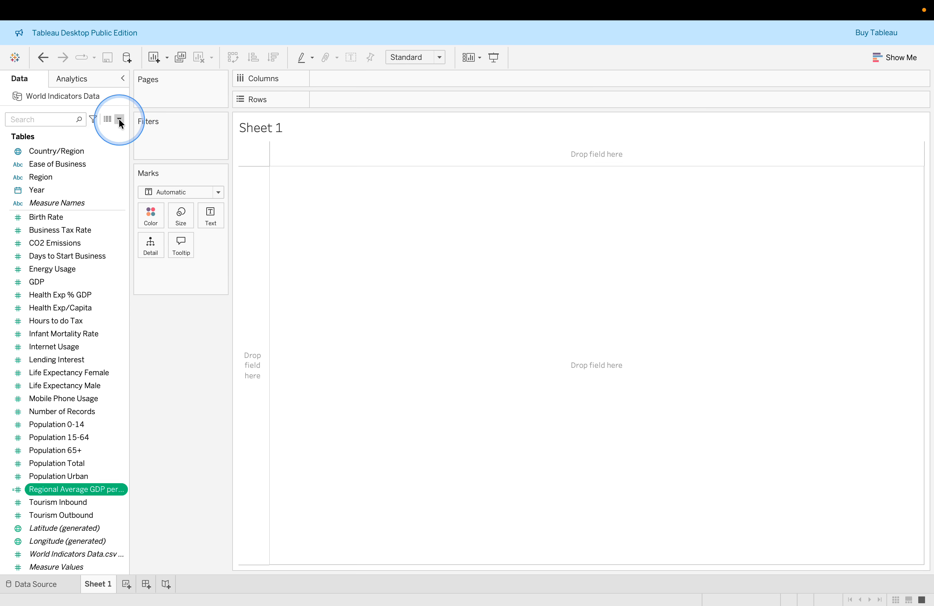
left_click(119, 119)
left_click(102, 134)
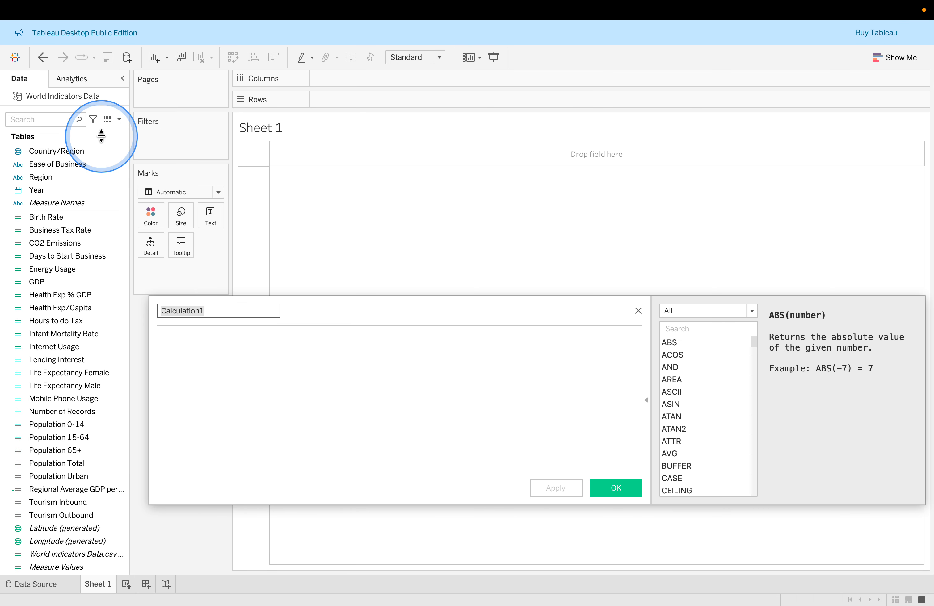
key("ctrl+Right")
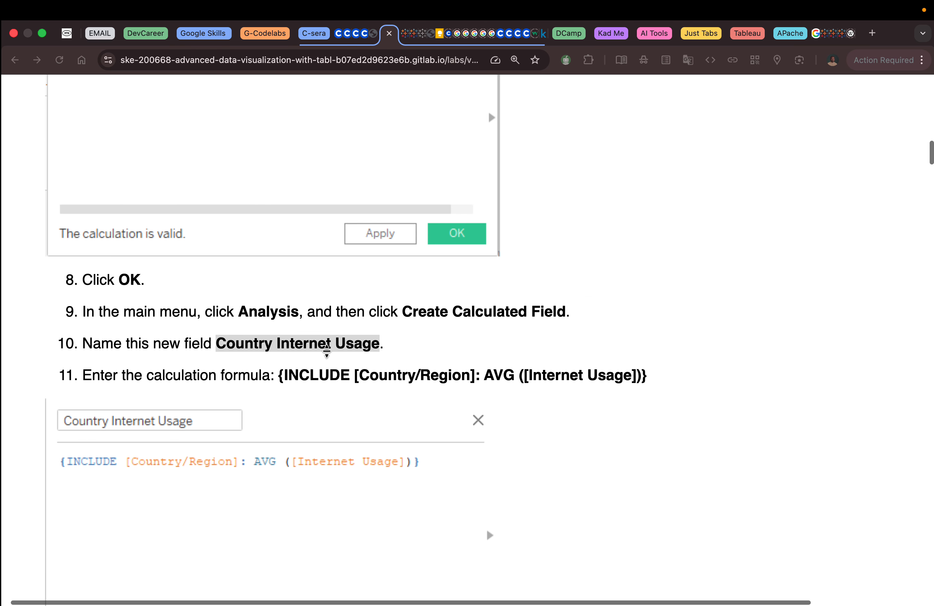
Copy the formula {INCLUDE [Country/Region]: AVG ([Internet Usage])} from the lab page into the calculation
left_click(327, 354)
scroll(330, 352, "down", 3)
left_click(322, 286)
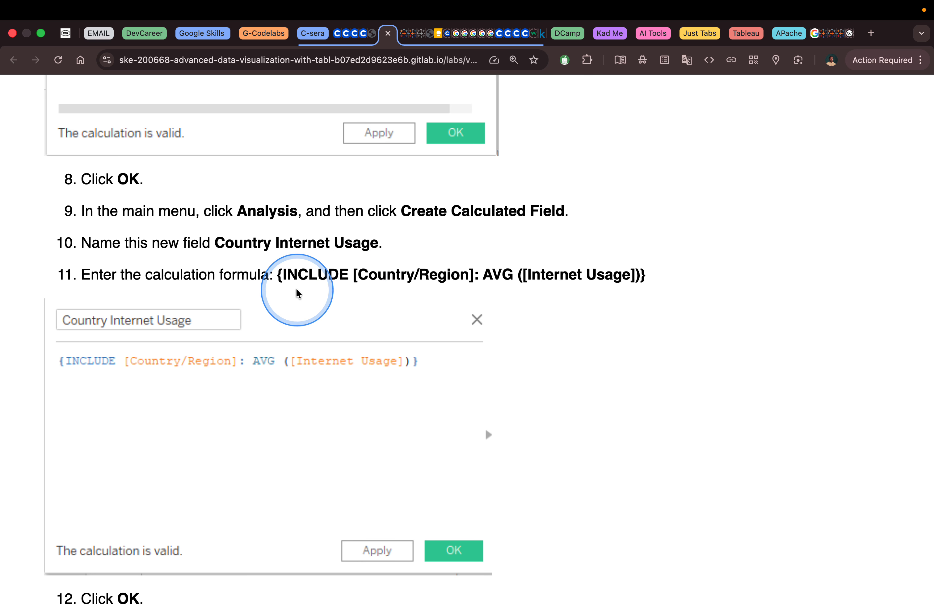
left_click_drag(279, 275, 628, 293)
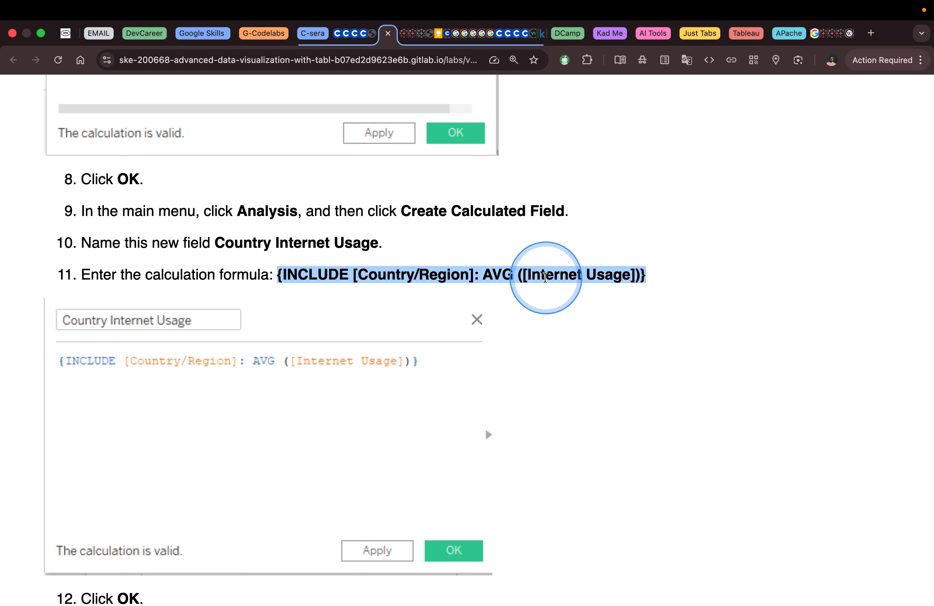
scroll(496, 330, "down", 2)
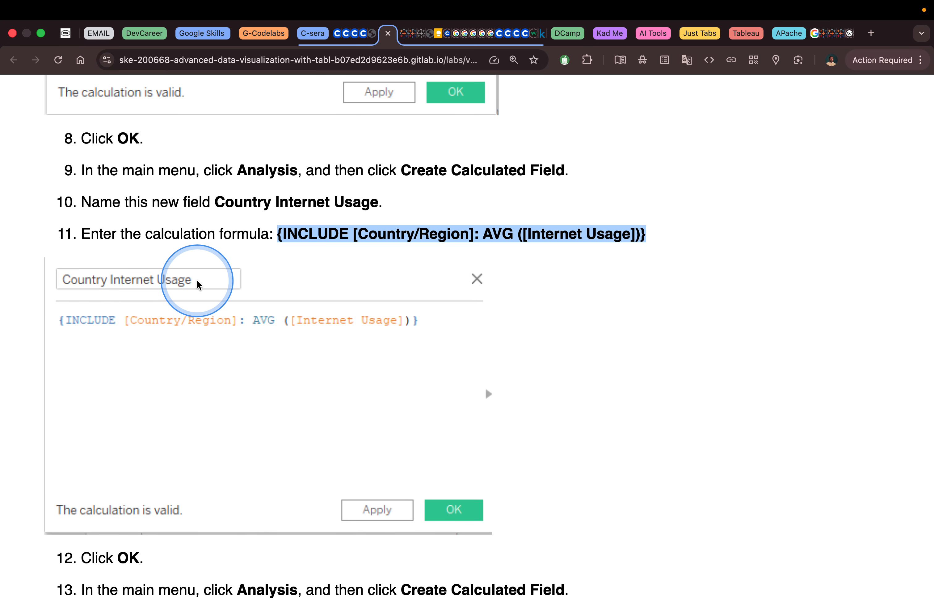
key("ctrl+Left")
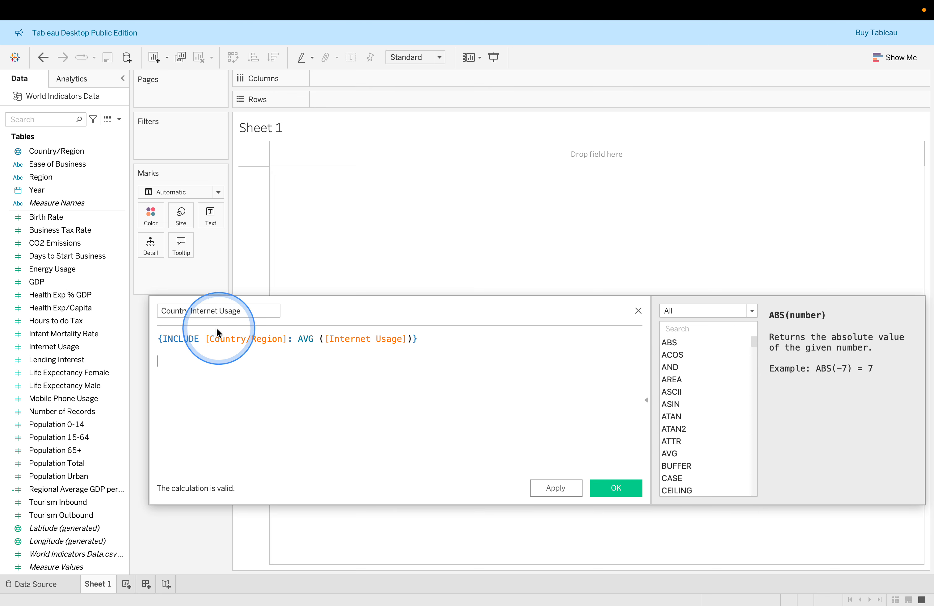
Examine the INCLUDE, Country/Region, AVG and Internet Usage parts of the formula in the function reference panel
left_click(178, 340)
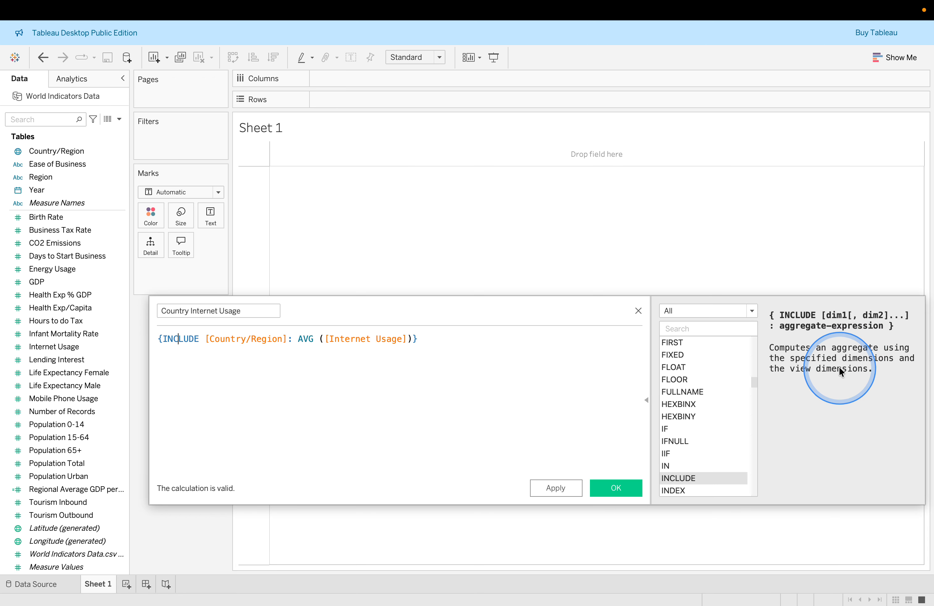
left_click(248, 339)
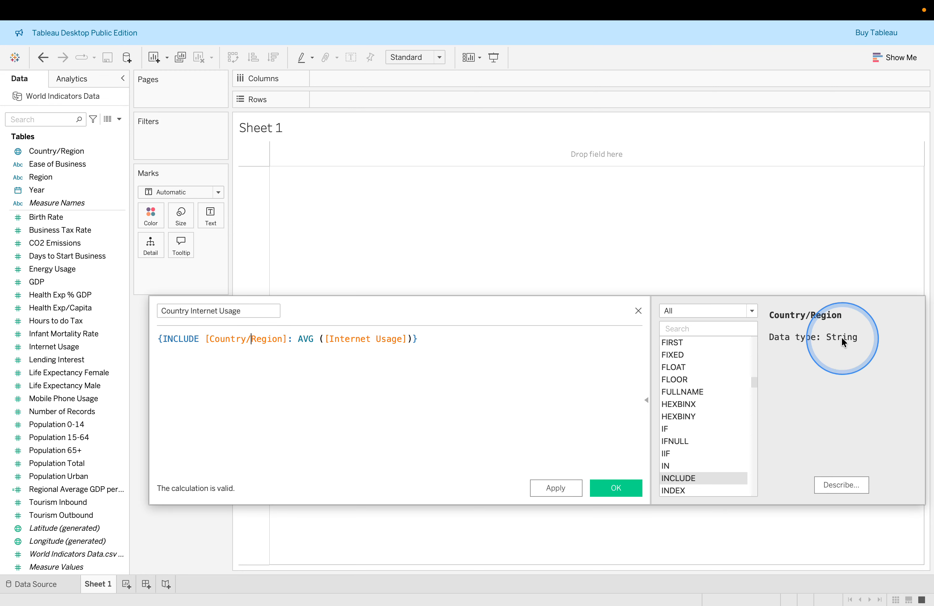
left_click(305, 339)
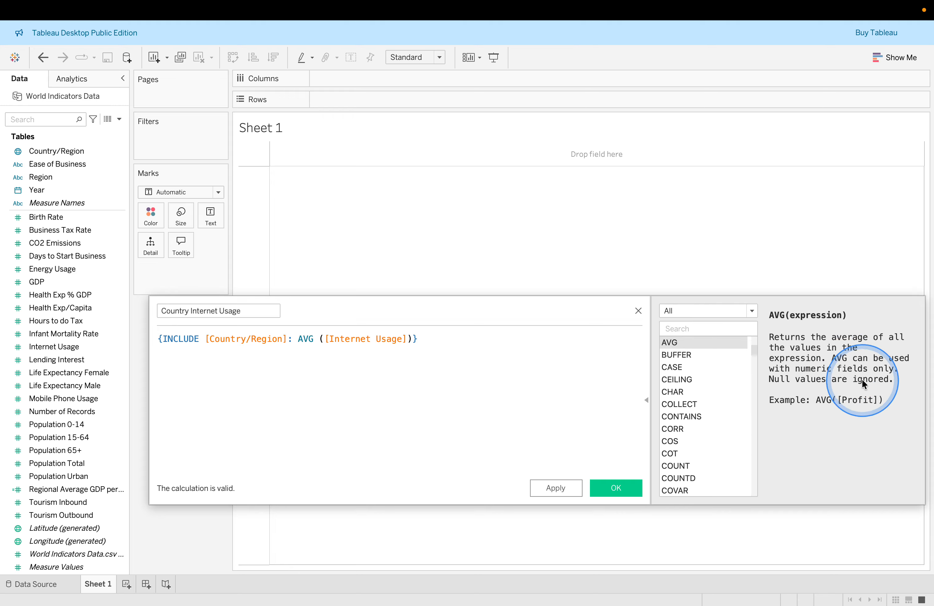
left_click(367, 336)
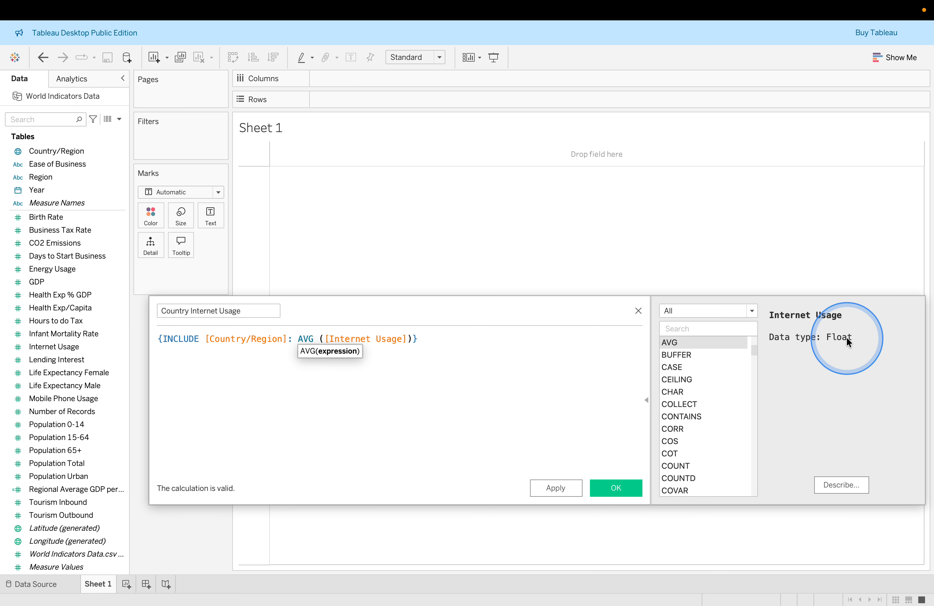
Apply and save the Country Internet Usage calculated field
left_click(546, 488)
left_click(616, 488)
key("ctrl+Left")
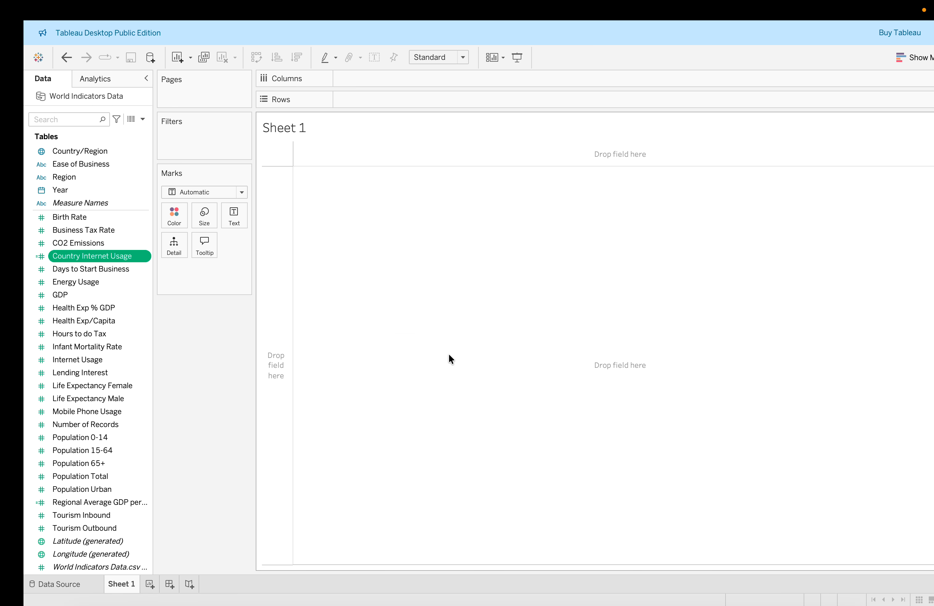
Create a new calculated field named Previous Year Health Exp per Capita, copying the name from the lab page
key("ctrl+Right")
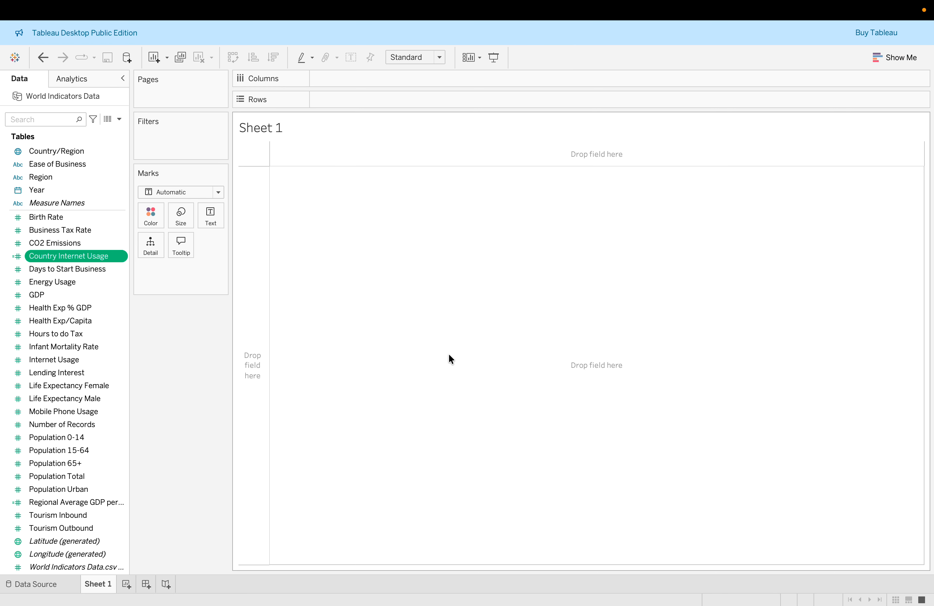
key("ctrl+Right")
left_click(372, 257)
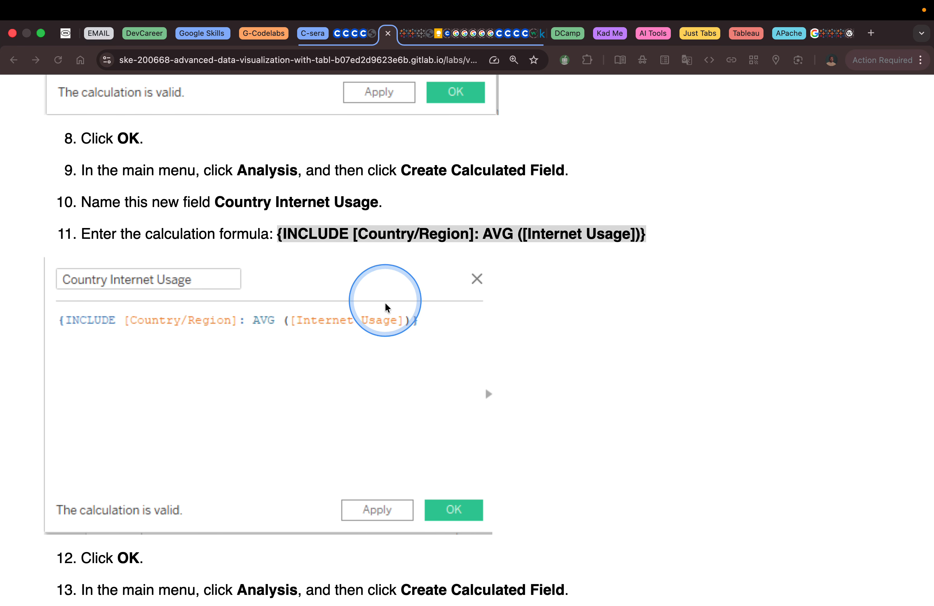
scroll(388, 272, "down", 7)
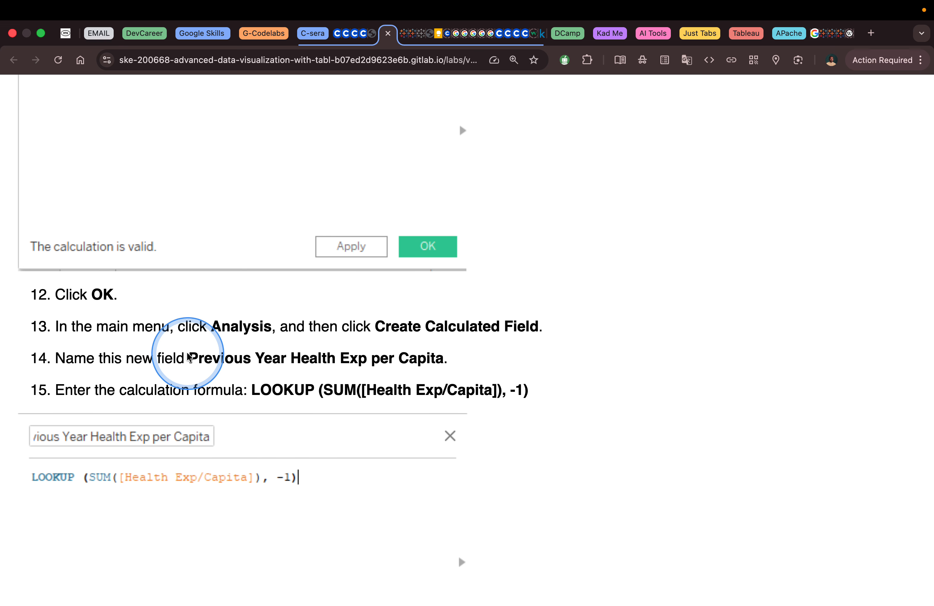
left_click_drag(188, 358, 55, 358)
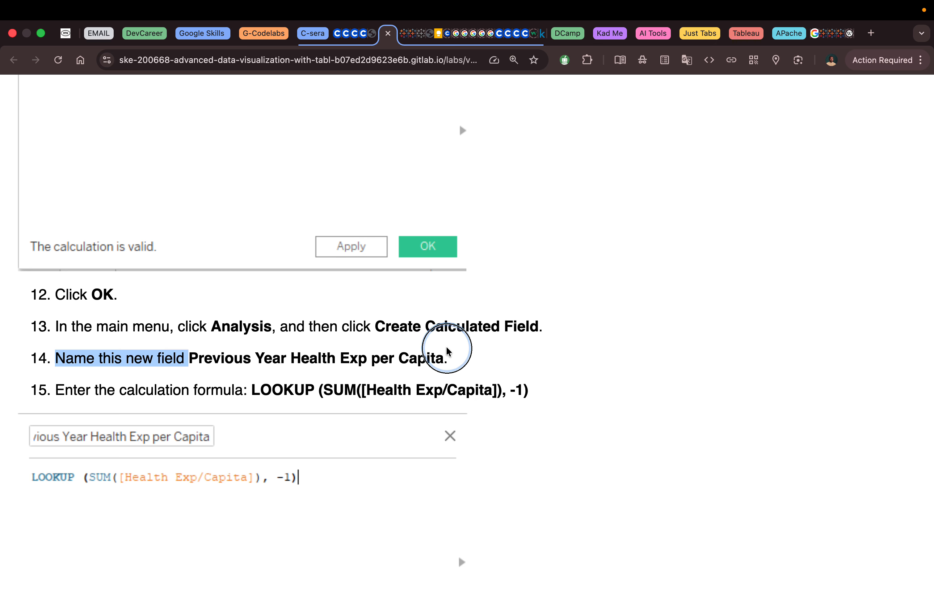
left_click(444, 358, "shift")
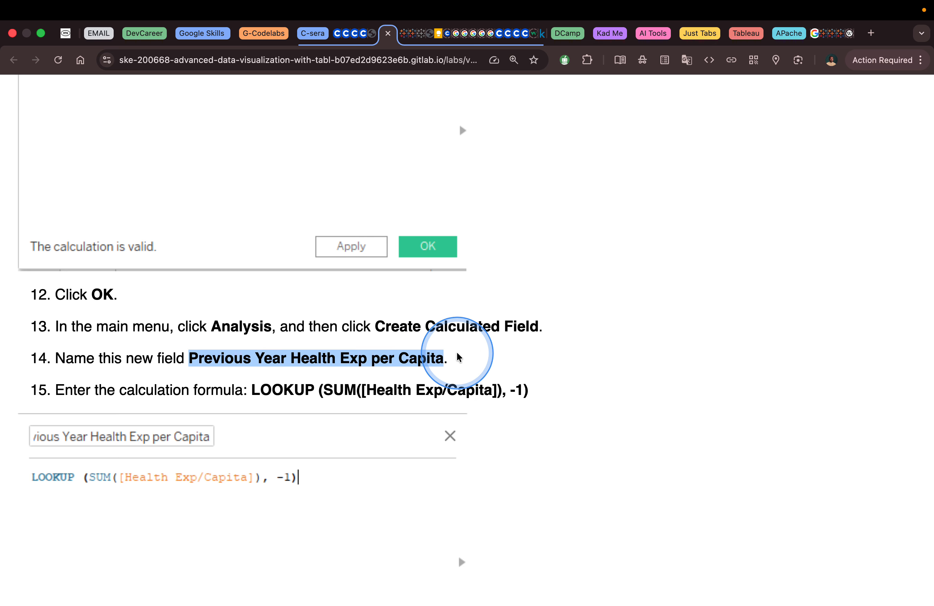
key("ctrl+Left")
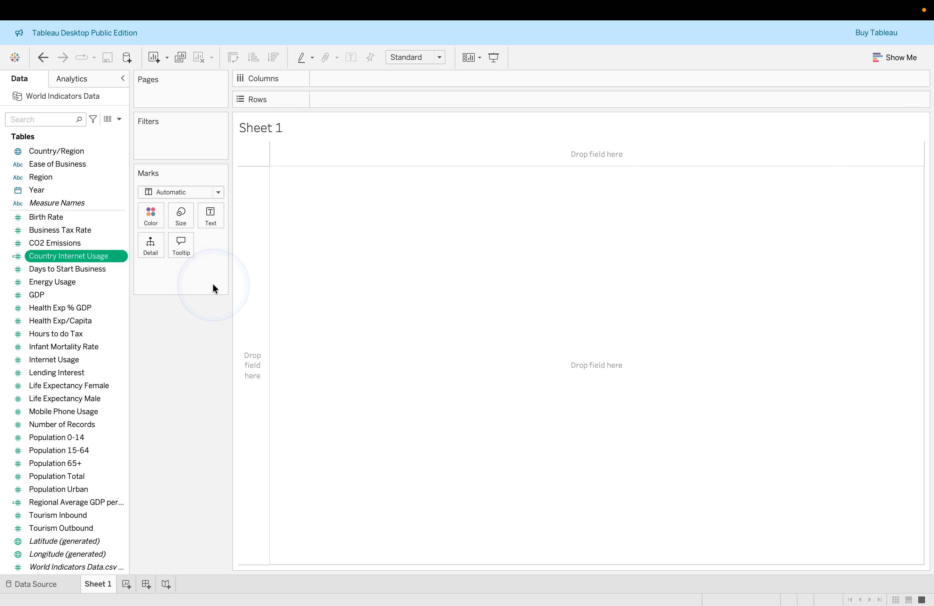
left_click(119, 119)
left_click(96, 131)
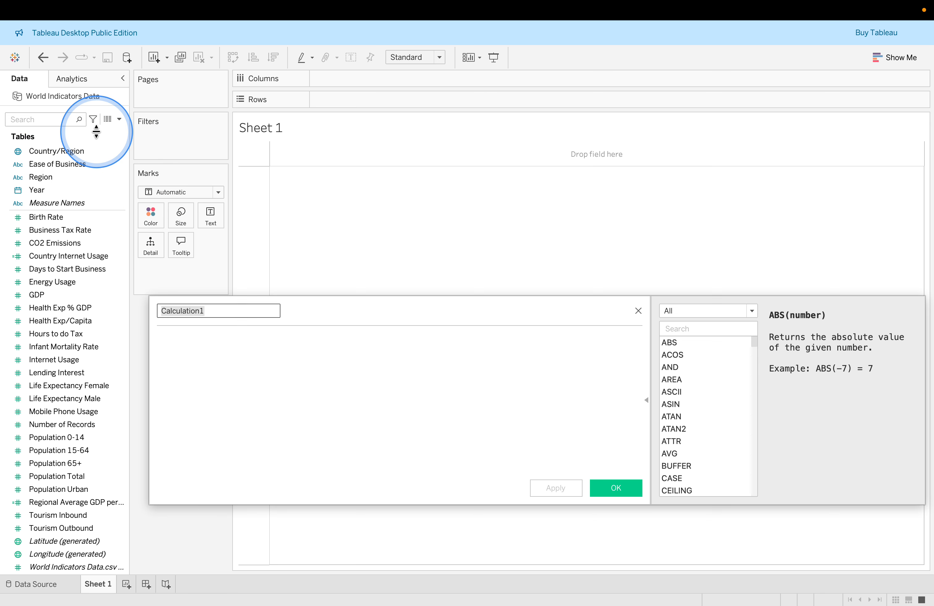
left_click(222, 231)
Copy the formula LOOKUP (SUM([Health Exp/Capita]), -1) from the lab page into the calculation
key("ctrl+Right")
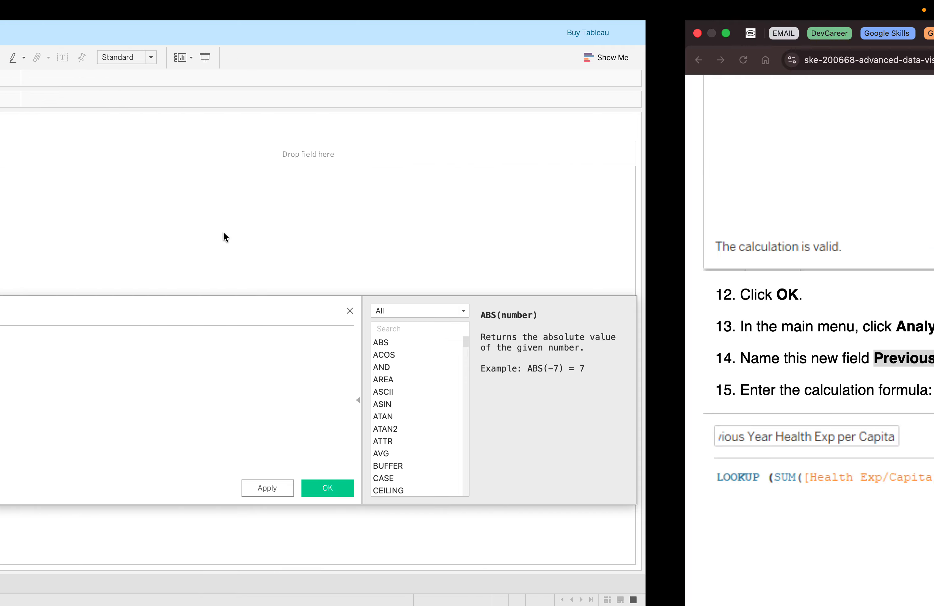
left_click(384, 384)
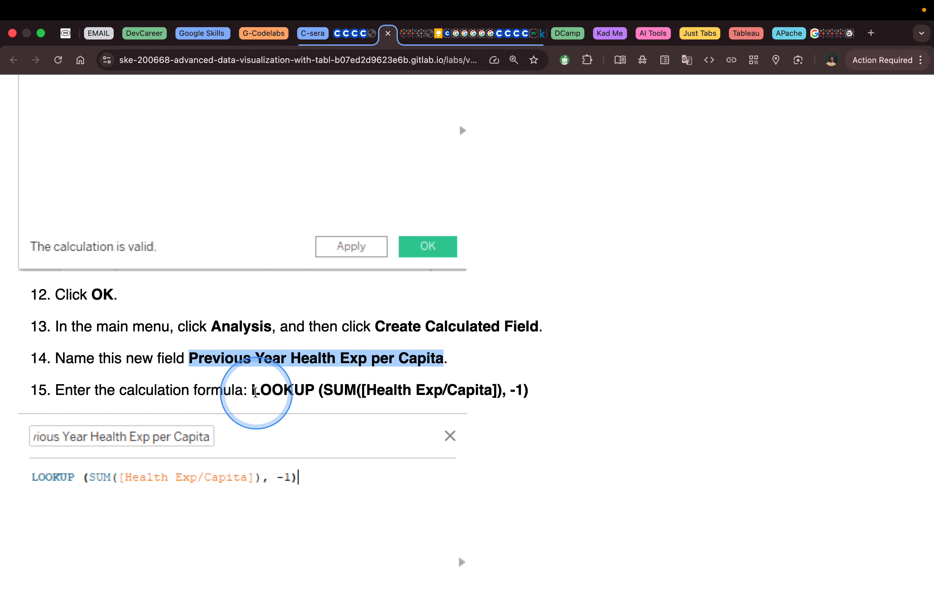
left_click(253, 392)
left_click_drag(252, 392, 561, 398)
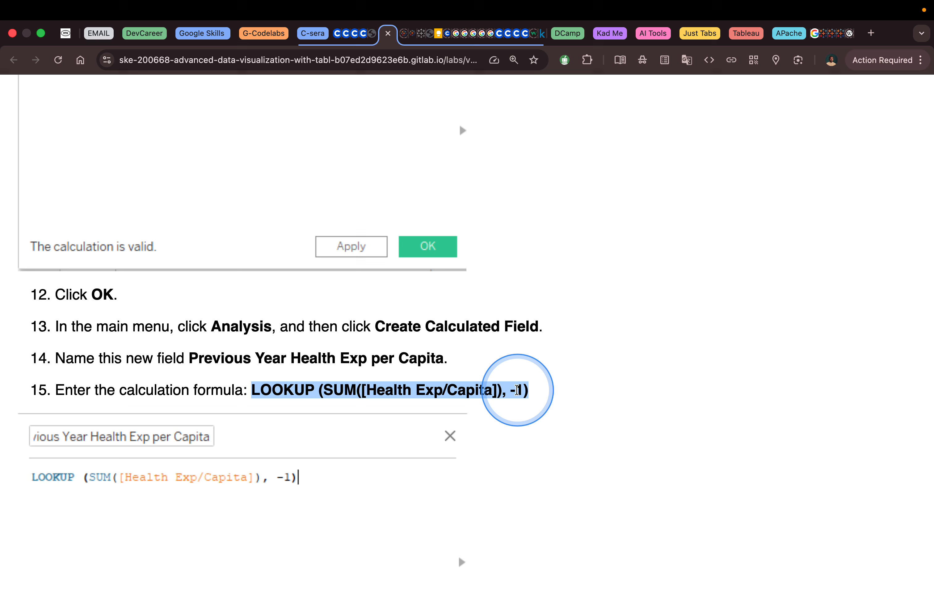
scroll(517, 390, "down", 10)
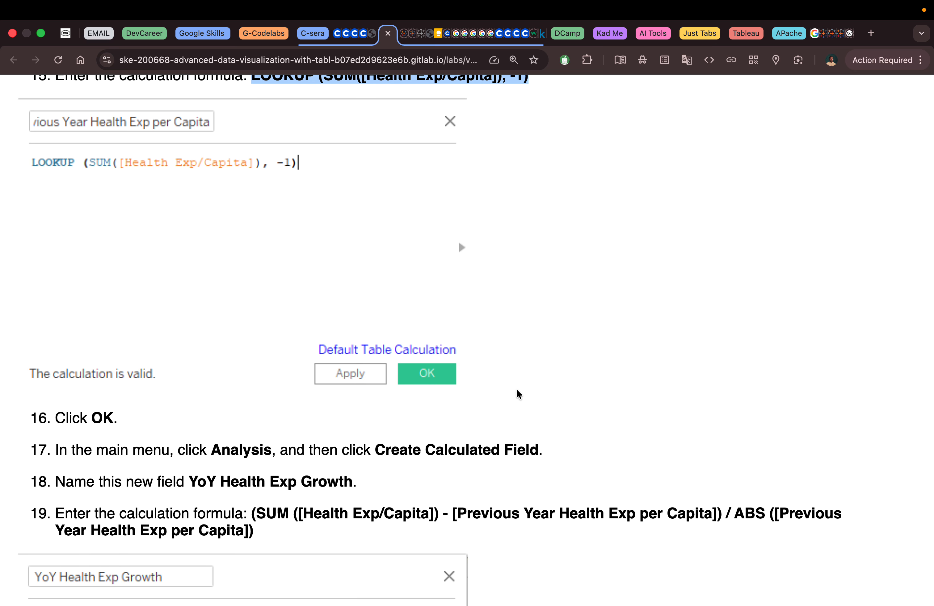
scroll(517, 391, "up", 2)
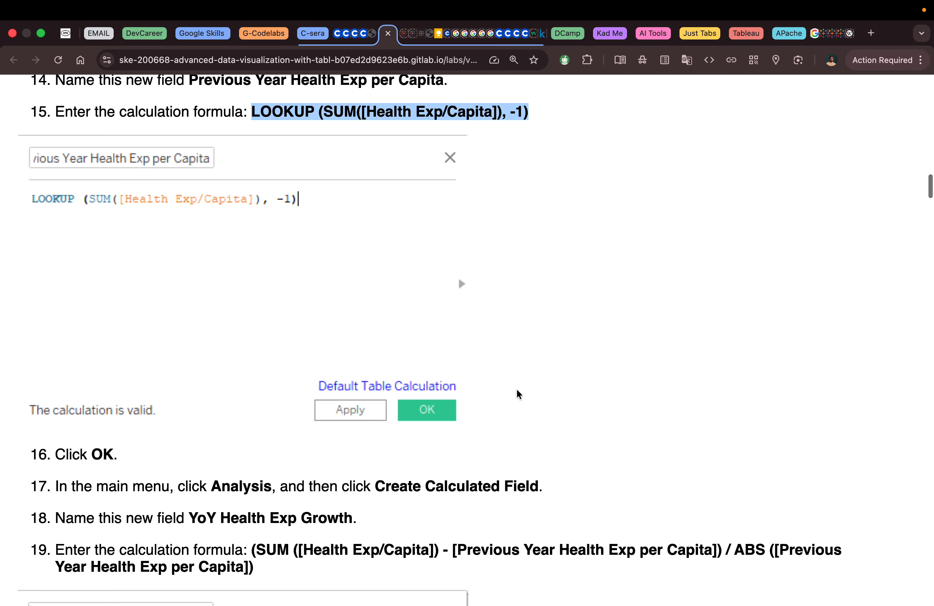
key("ctrl+Left")
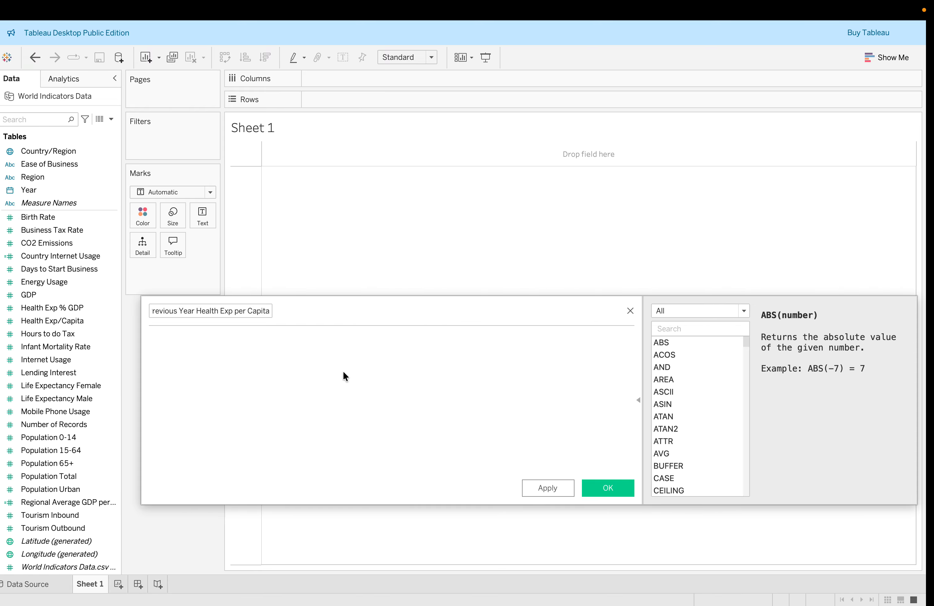
left_click(334, 361)
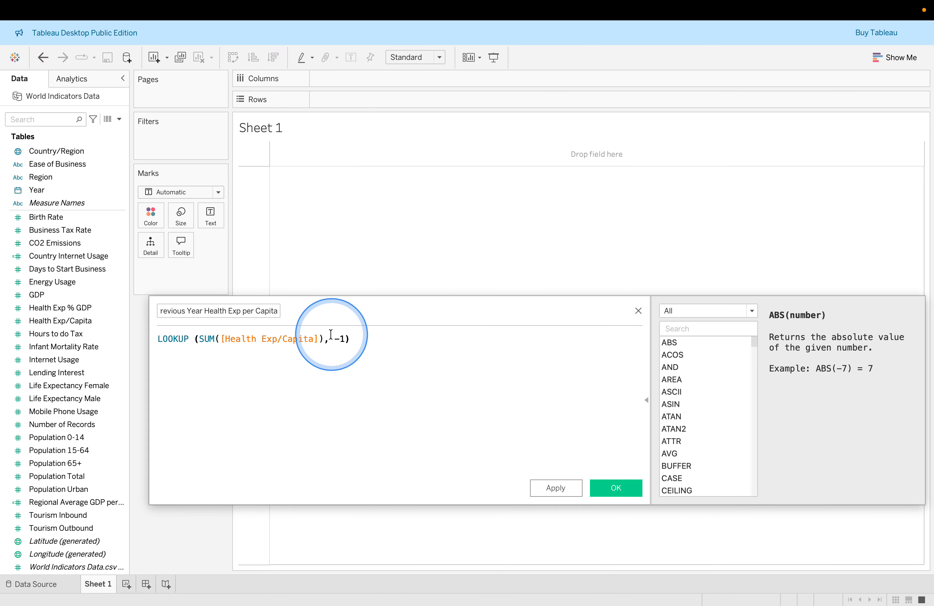
Read the LOOKUP function description and example in the function reference panel
left_click(340, 340)
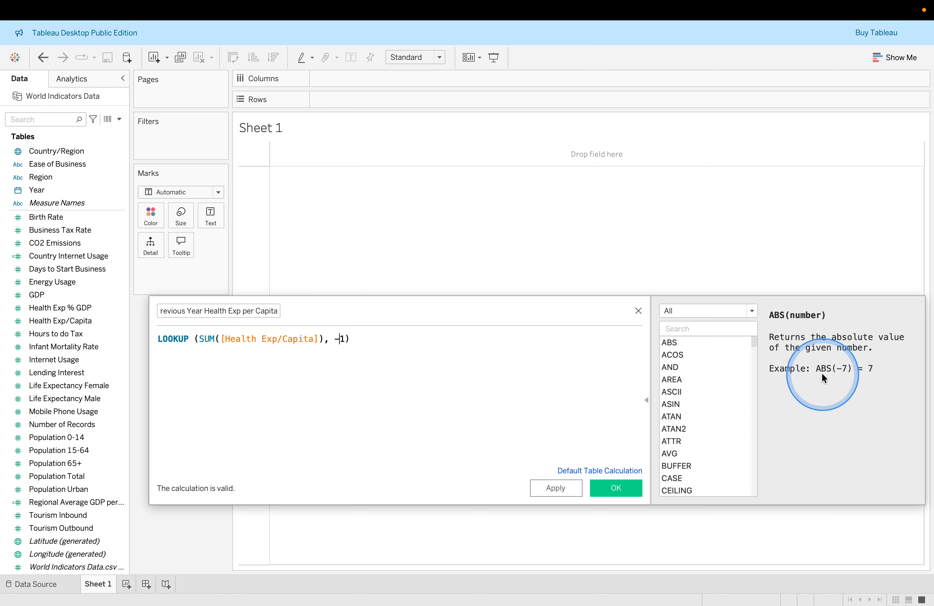
left_click(181, 339)
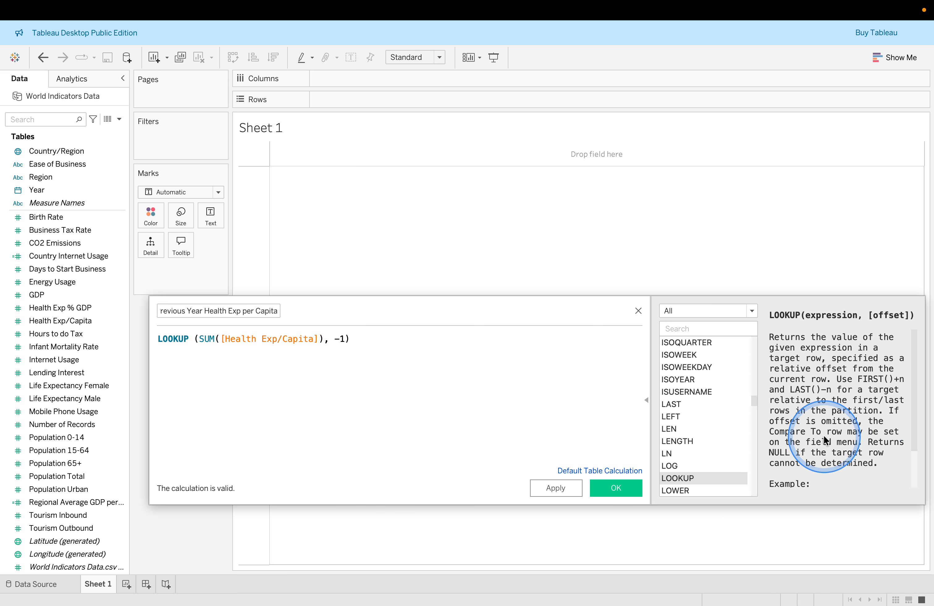
scroll(835, 427, "down", 3)
scroll(837, 431, "down", 1)
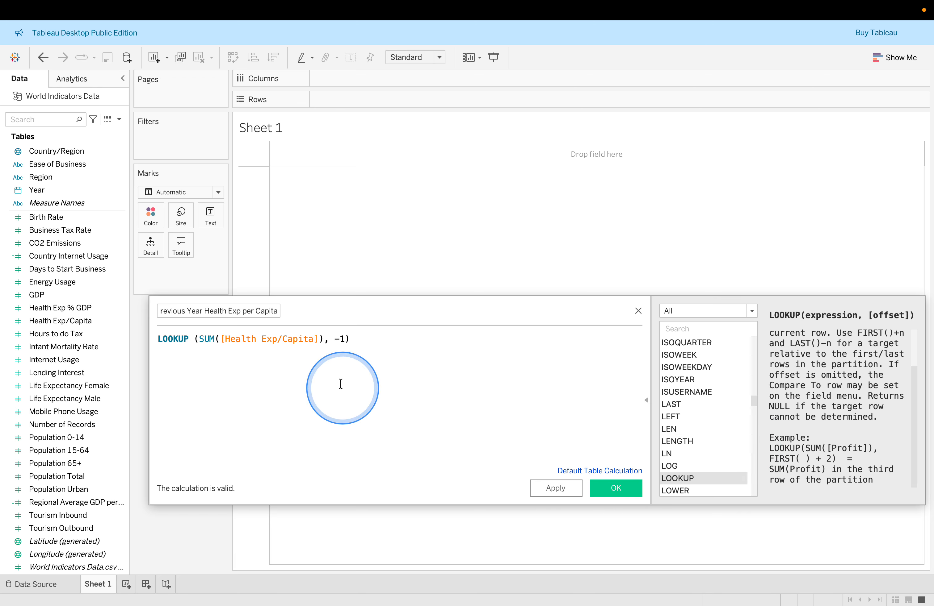
Apply and save the Previous Year Health Exp per Capita calculated field
left_click(209, 337)
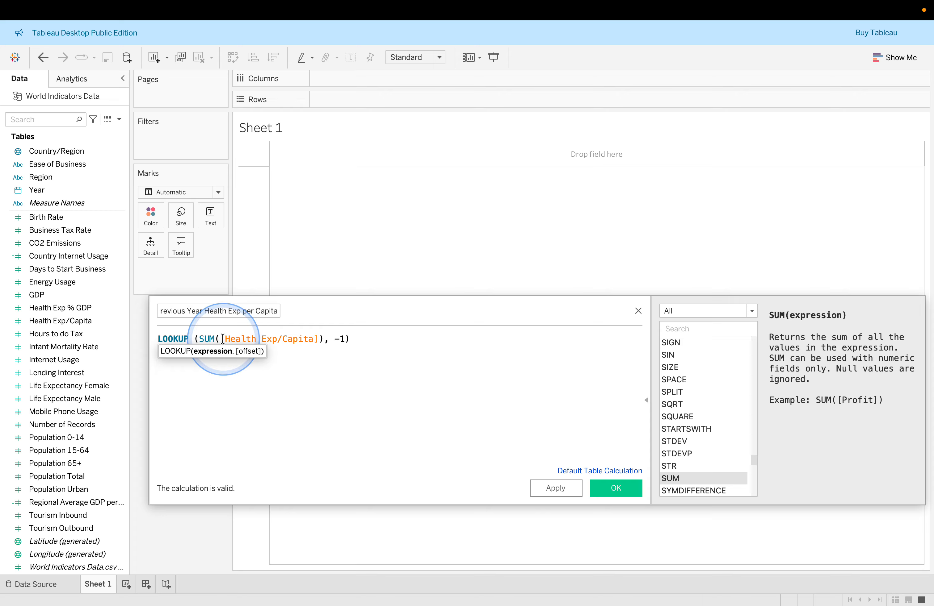
left_click(240, 339)
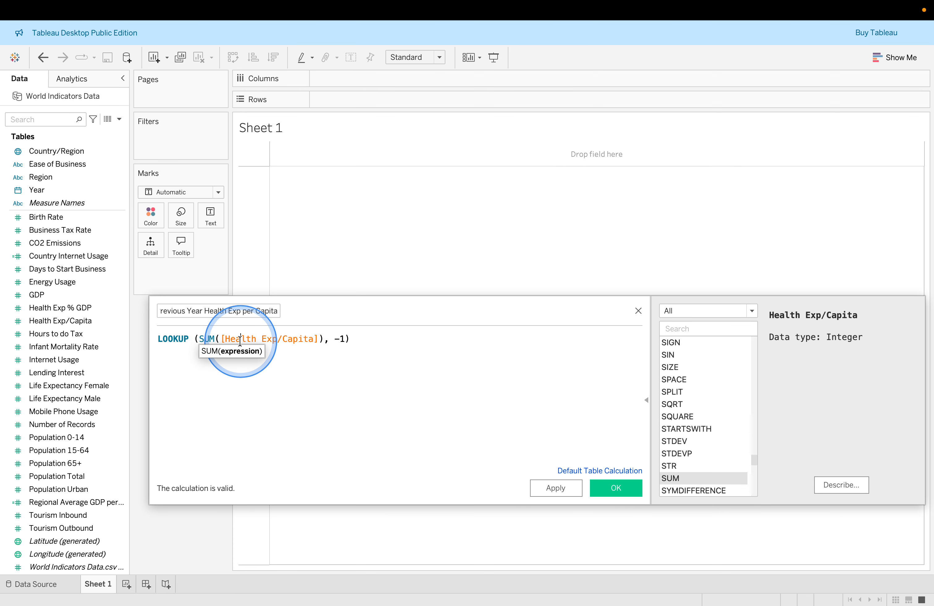
left_click(339, 339)
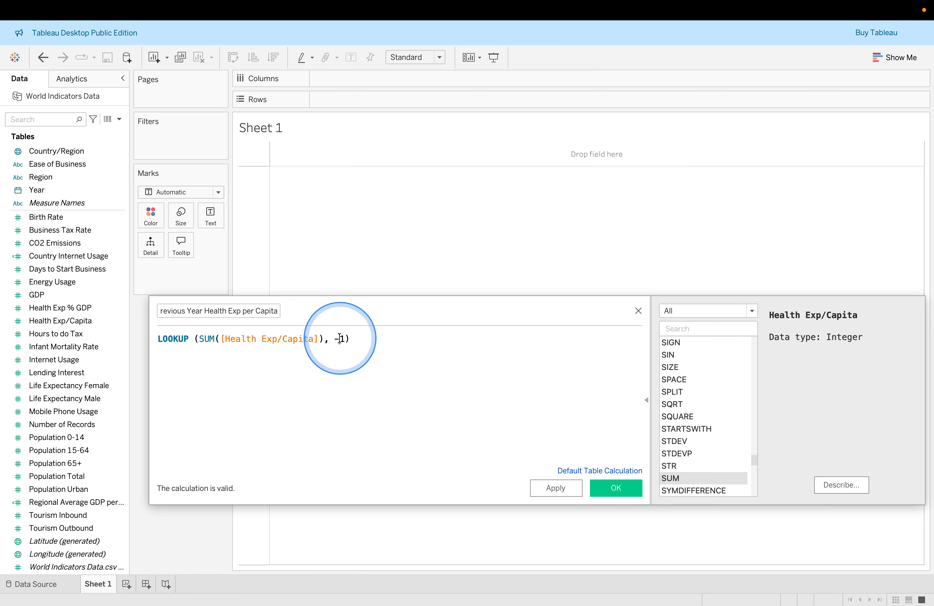
left_click(333, 339)
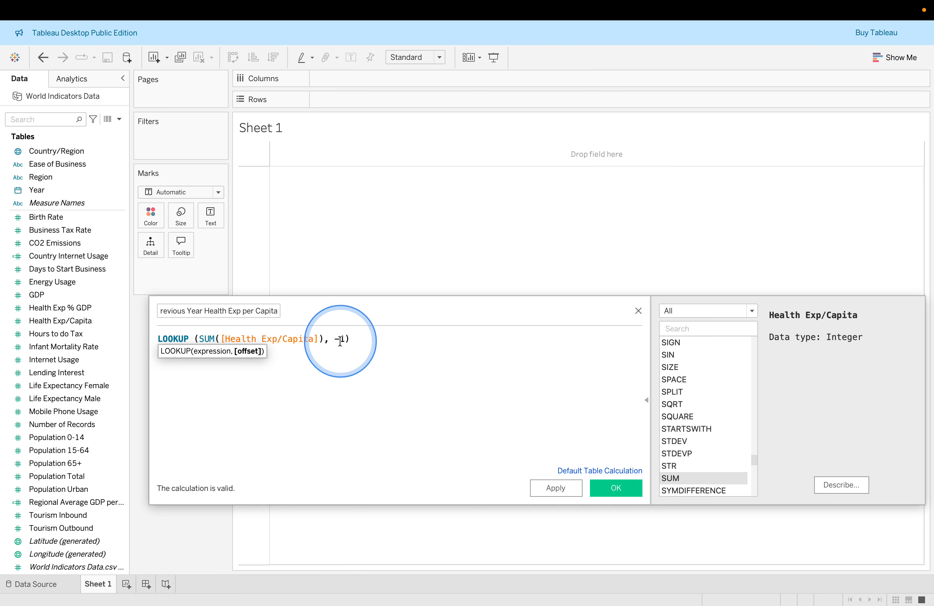
left_click(559, 487)
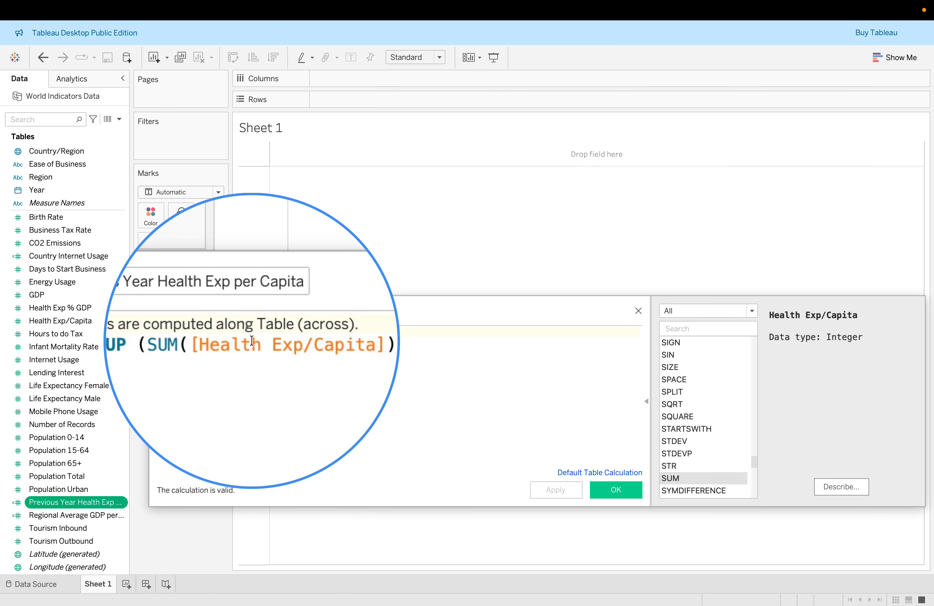
left_click(609, 492)
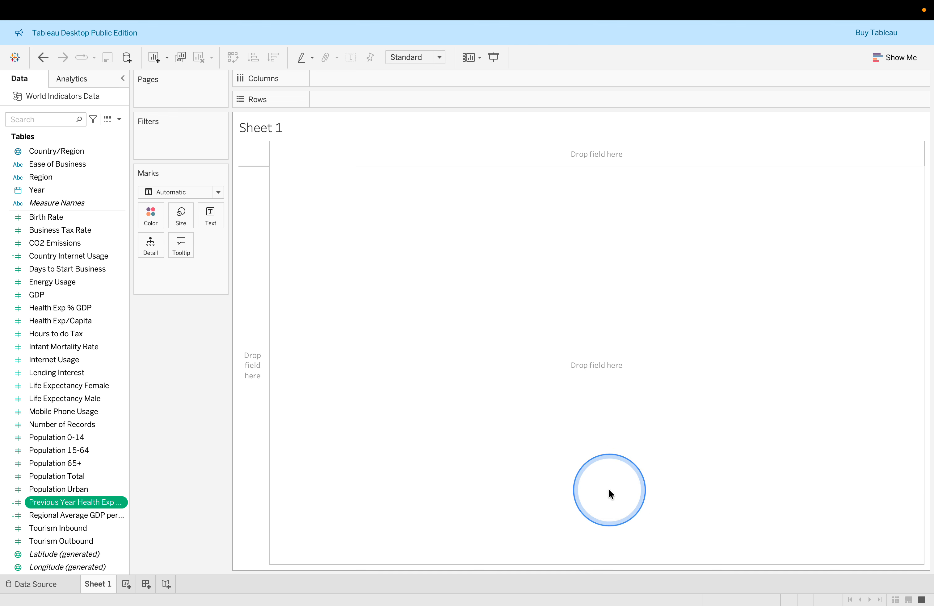
Create a new calculated field named YoY Health Exp Growth., copying the name from the lab page
key("super+Tab")
scroll(609, 492, "down", 6)
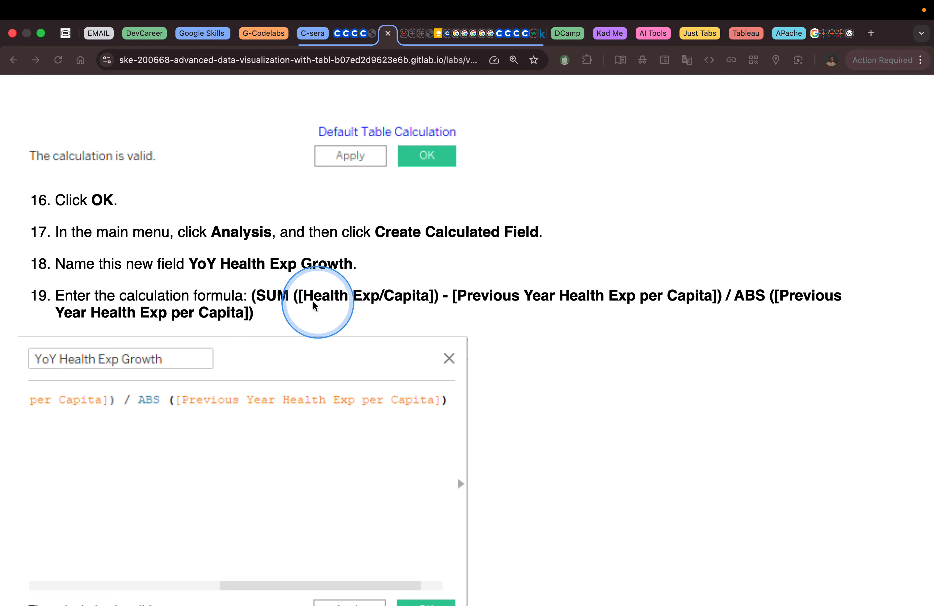
left_click(190, 264)
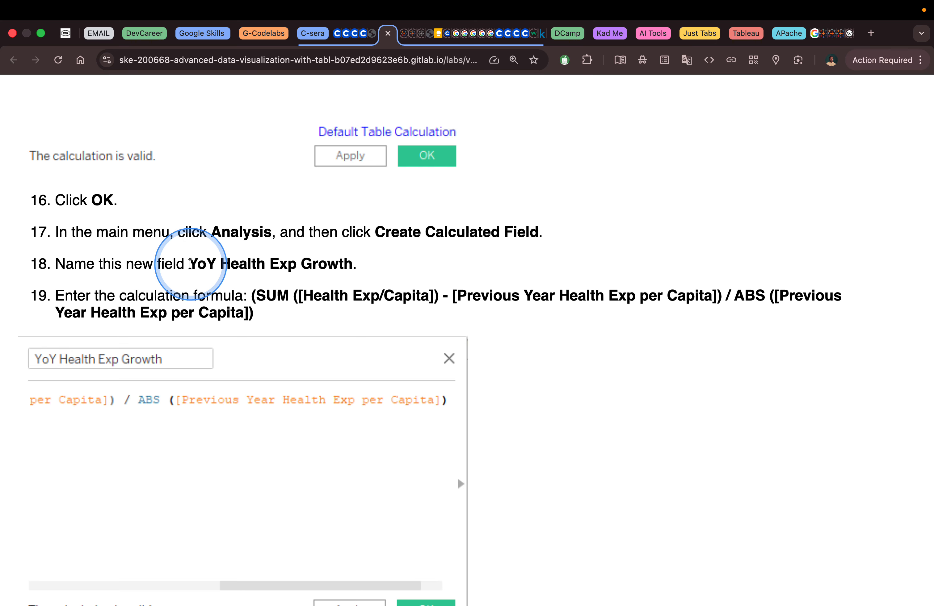
left_click_drag(188, 263, 354, 263)
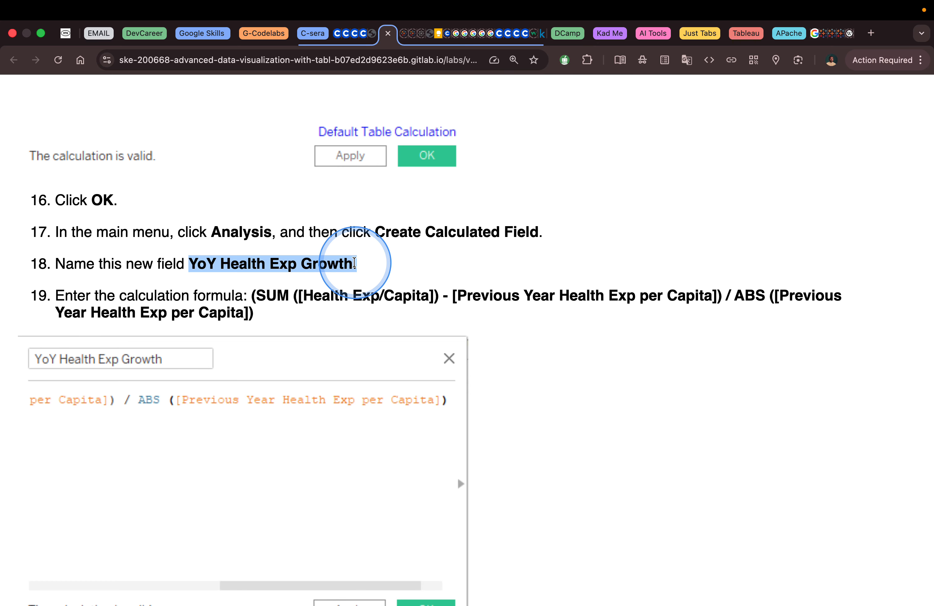
key("ctrl+Left")
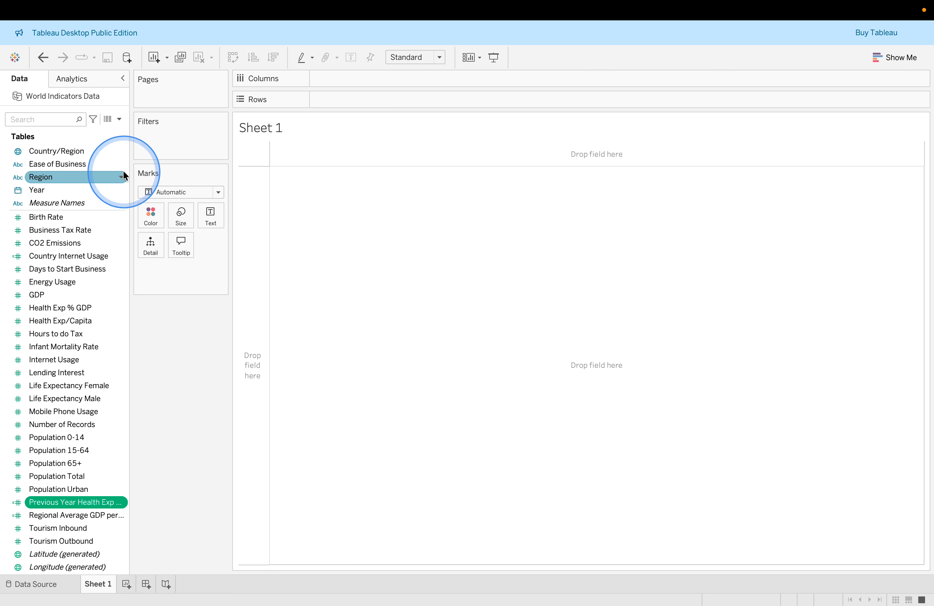
left_click(119, 119)
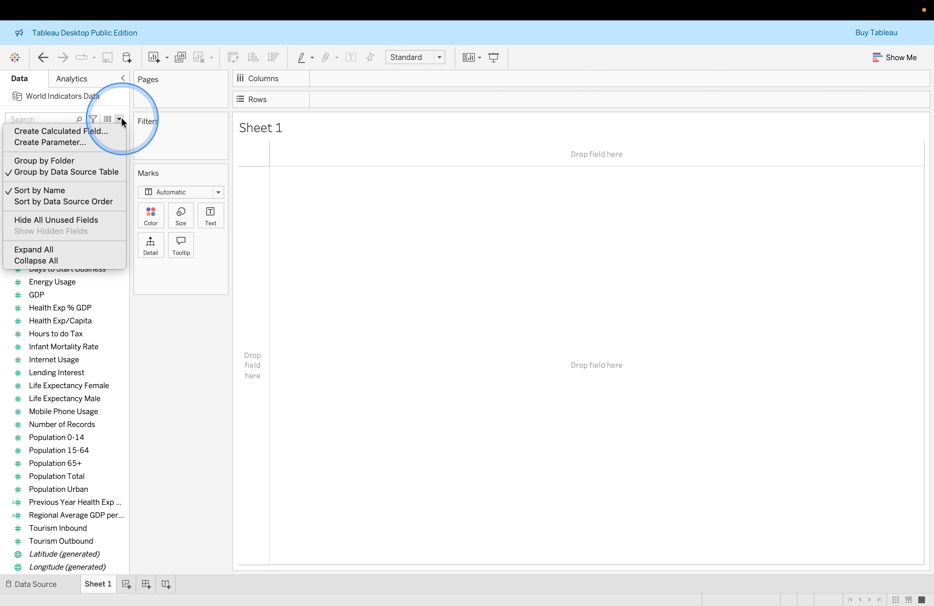
left_click(102, 129)
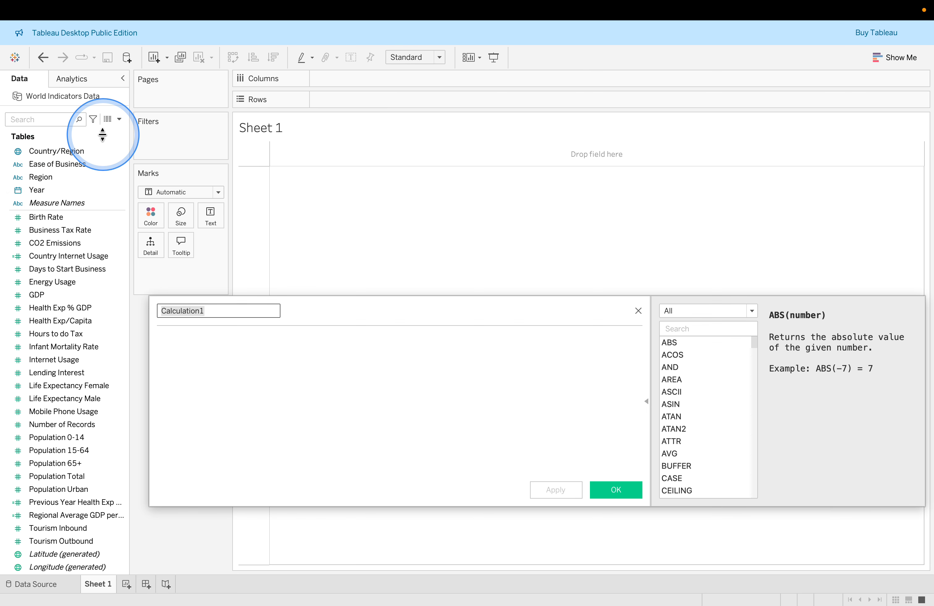
left_click(258, 308)
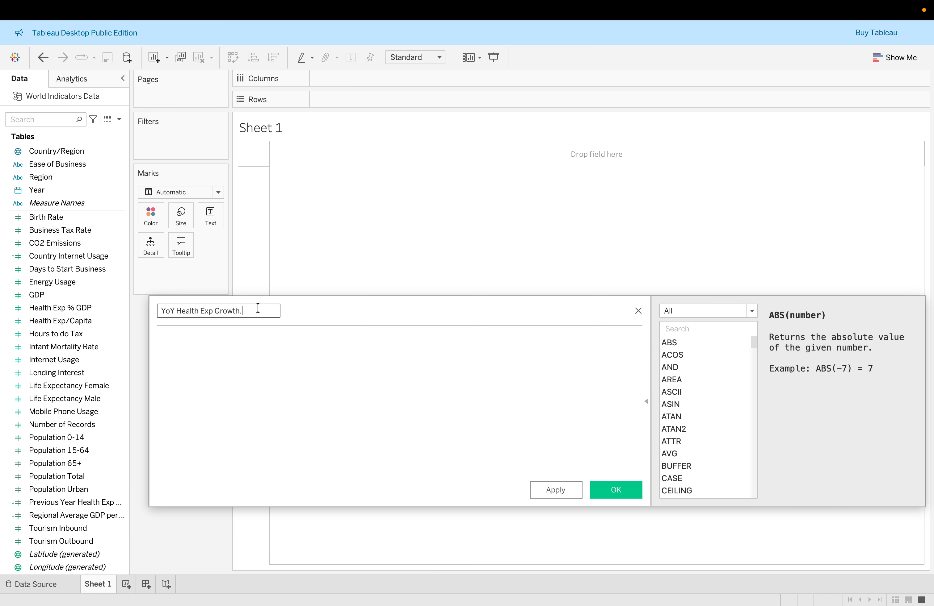
Copy the formula (SUM ([Health Exp/Capita]) - [Previous Year Health Exp per Capita]) / ABS ([Previous Year Health Exp per Capita]) from the lab page into the calculation
left_click(296, 360)
left_click(444, 581)
left_click(441, 348)
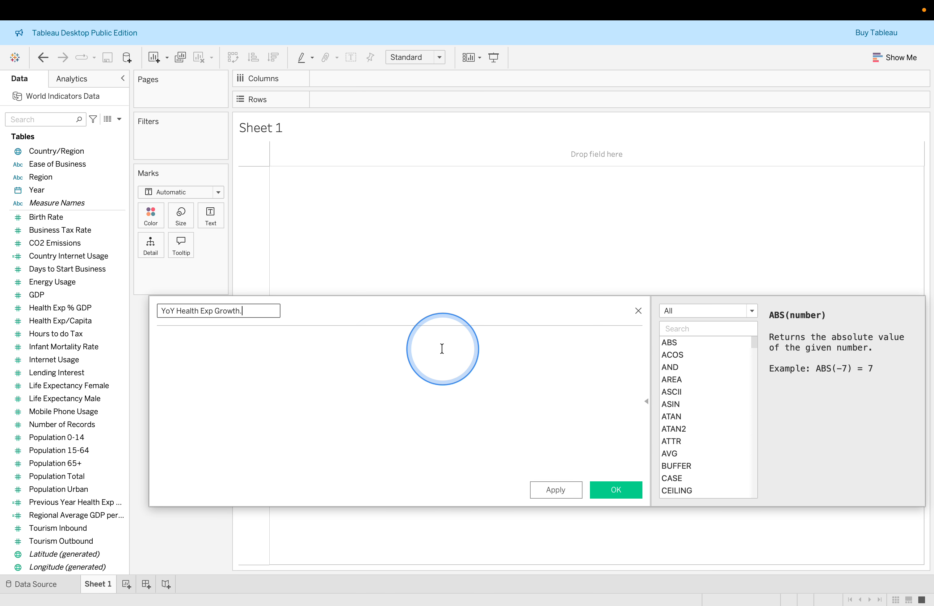
key("ctrl+Right")
left_click(266, 297)
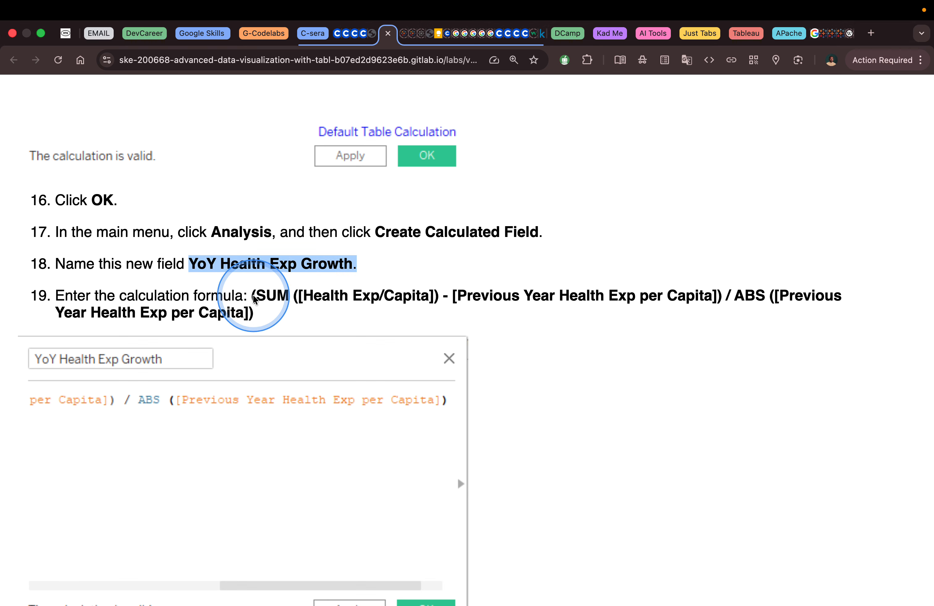
left_click_drag(251, 295, 269, 315)
key("ctrl+c")
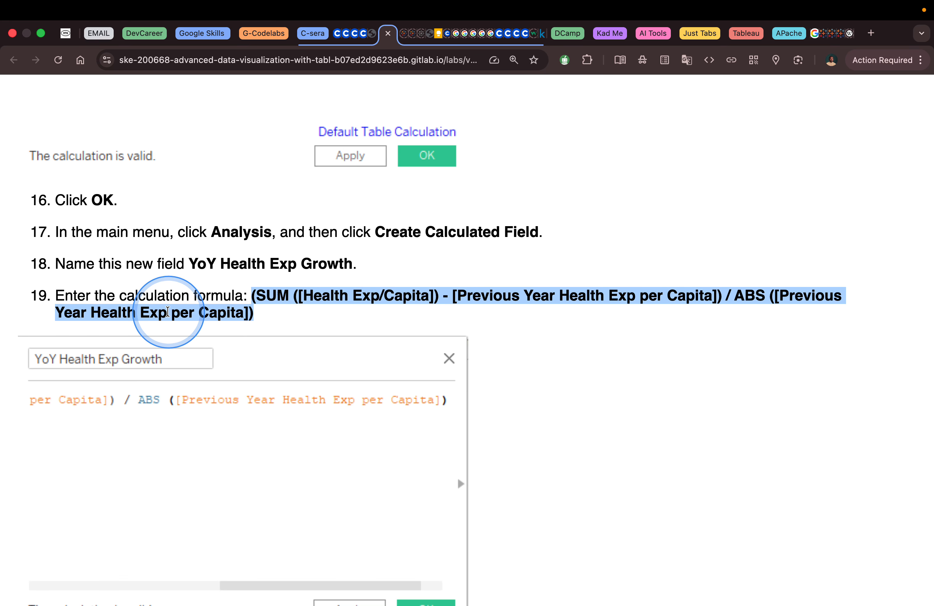
key("ctrl+Left")
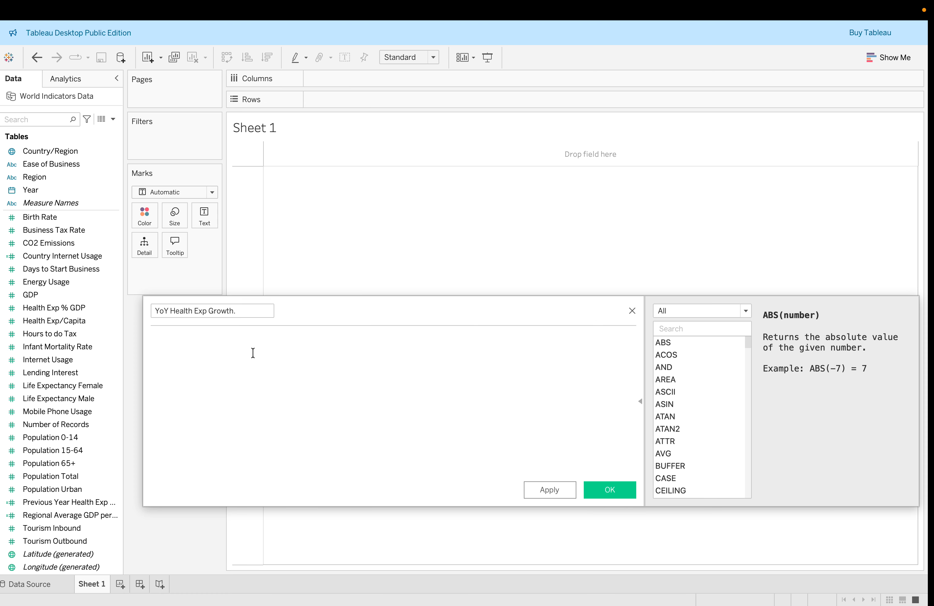
left_click(237, 363)
key("ctrl+v")
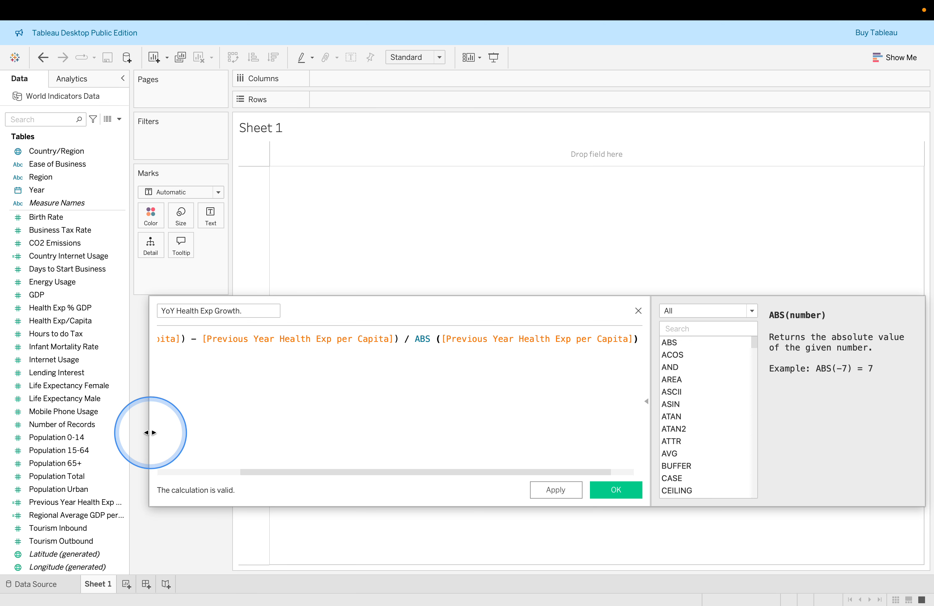
Apply and save the YoY Health Exp Growth. calculated field
left_click_drag(150, 433, 9, 425)
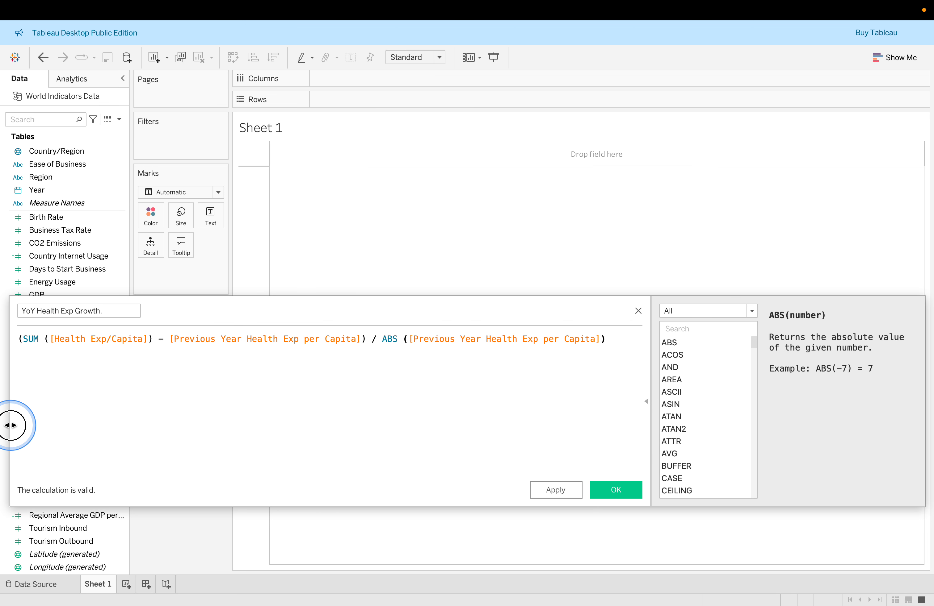
left_click(391, 340)
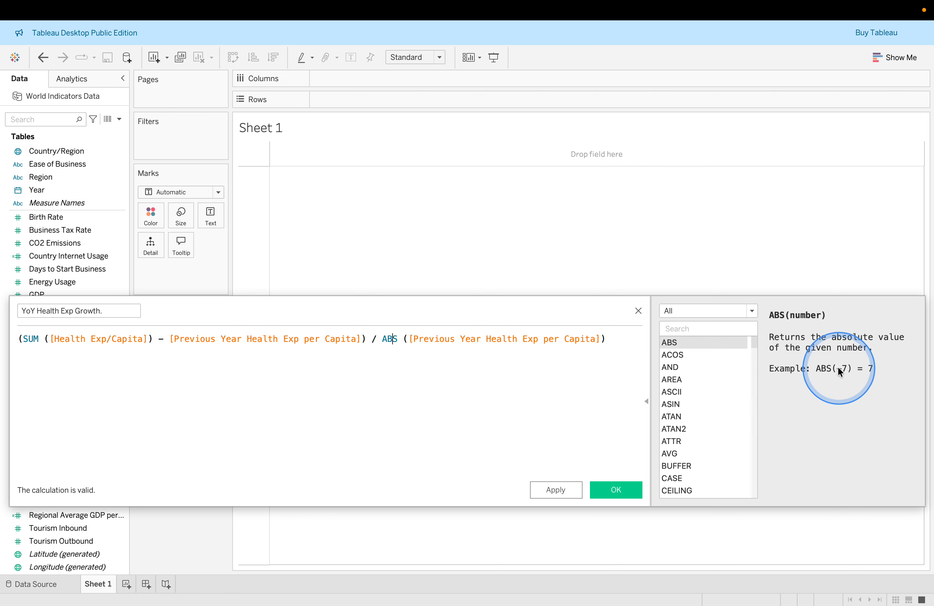
left_click(231, 339)
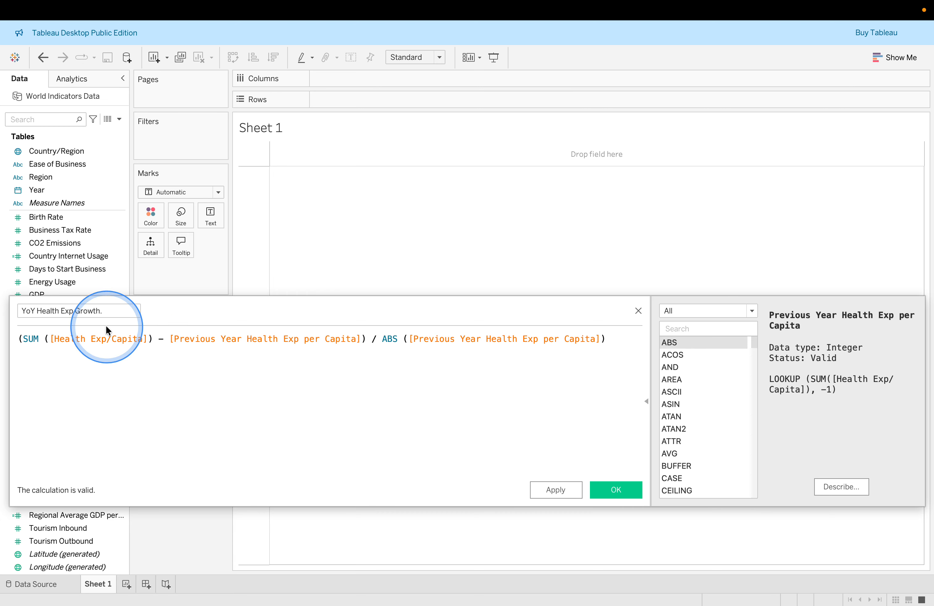
left_click(80, 338)
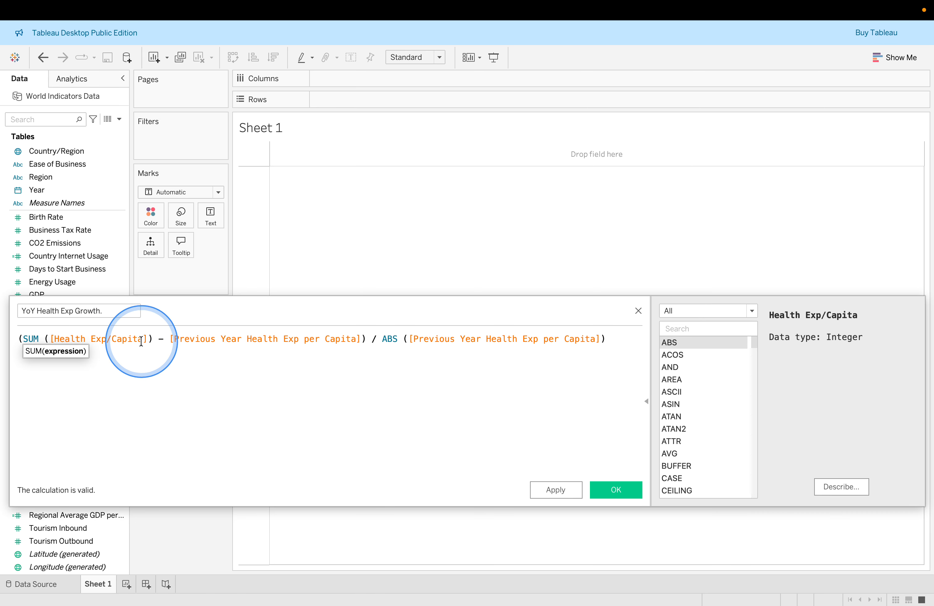
left_click(243, 338)
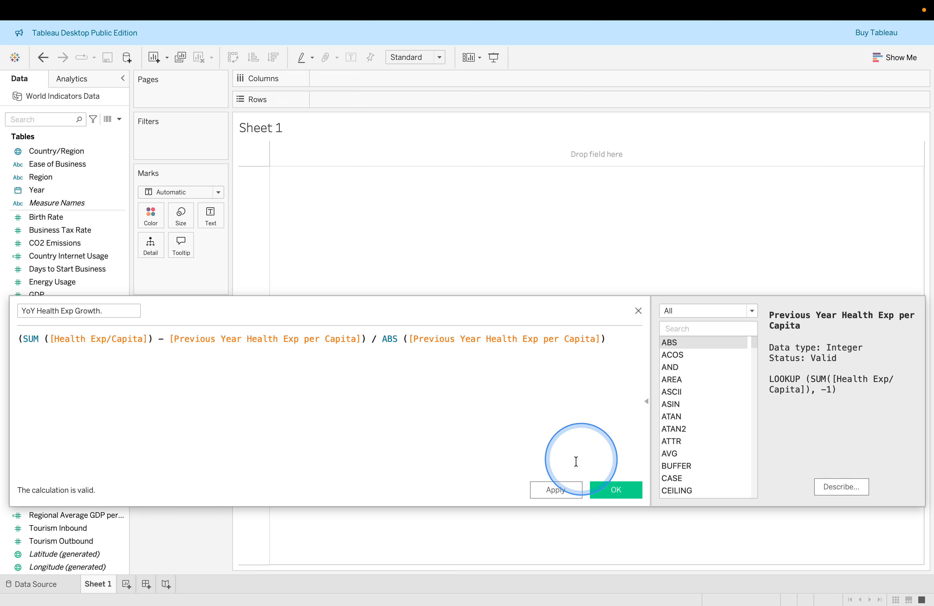
left_click(555, 491)
left_click(627, 482)
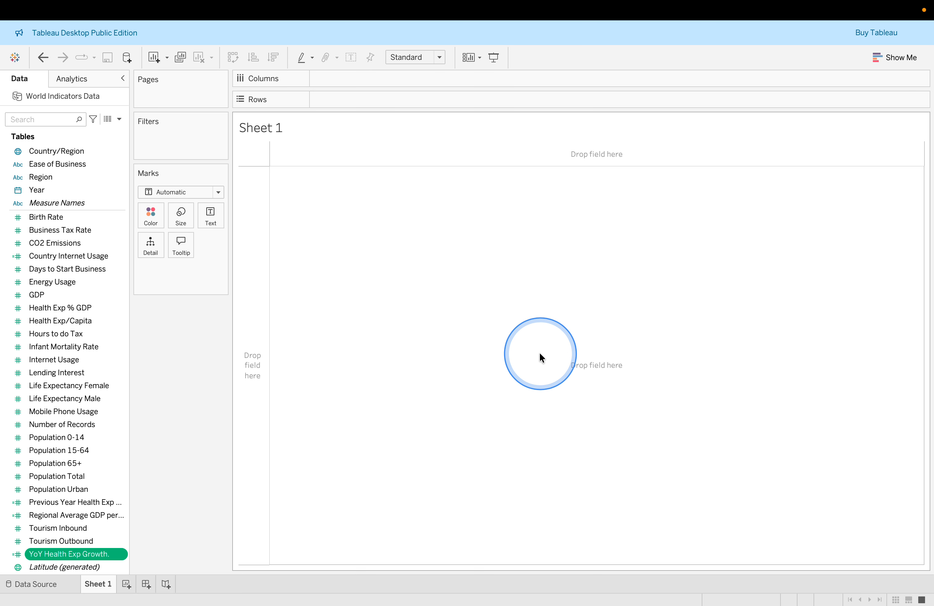
Read the lab's next instructions on visualizing the calculated fields
key("ctrl+Right")
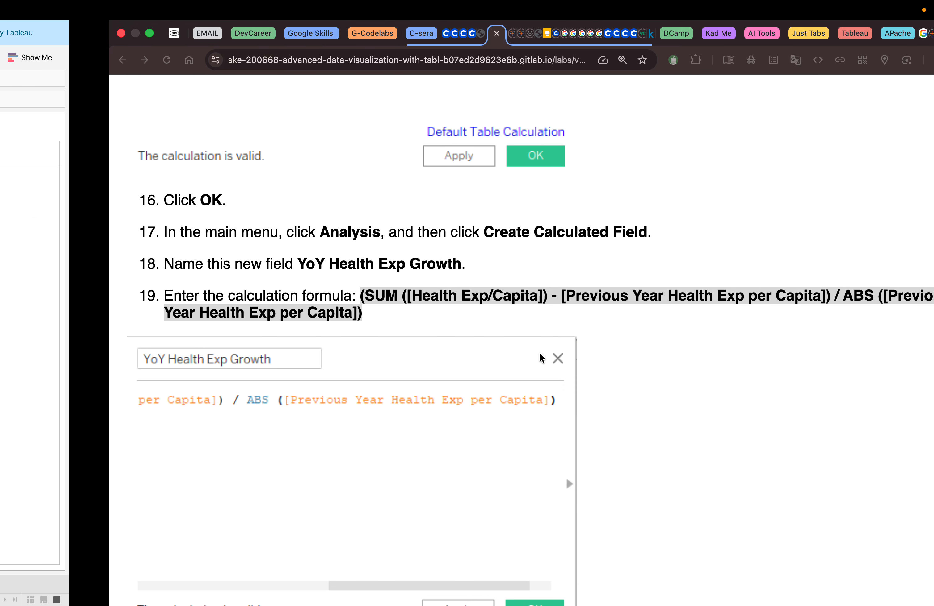
scroll(499, 384, "down", 10)
scroll(500, 385, "down", 3)
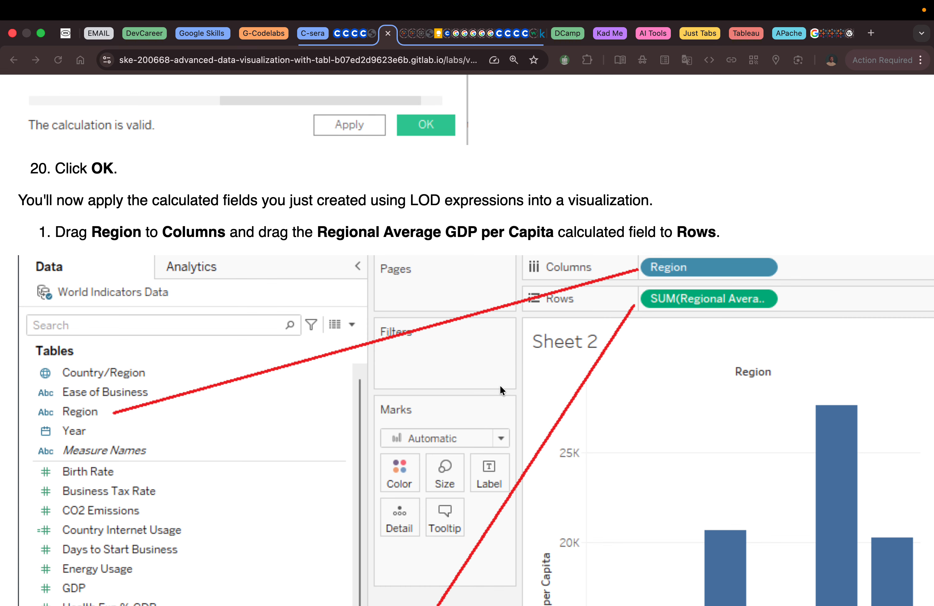
scroll(497, 388, "down", 2)
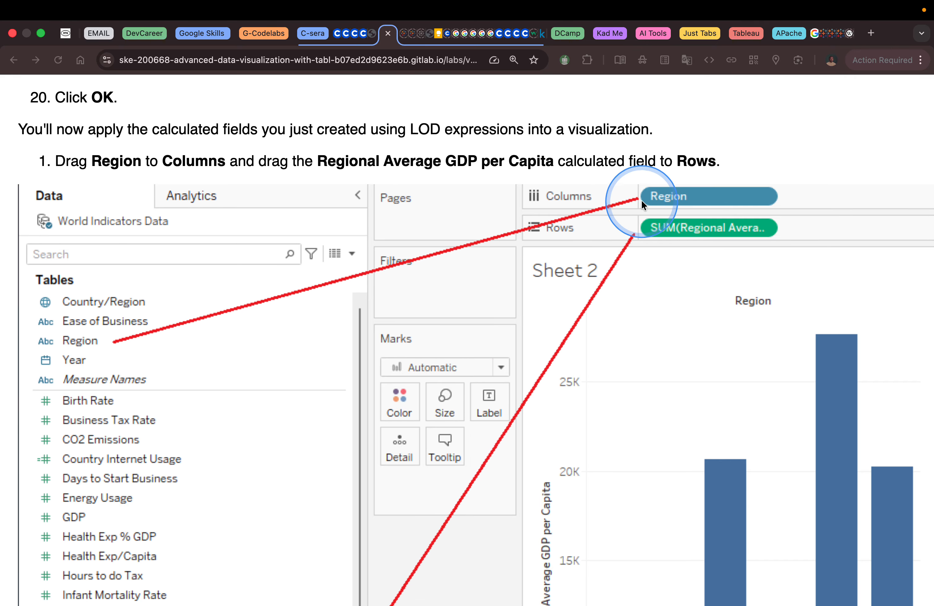
scroll(528, 252, "down", 3)
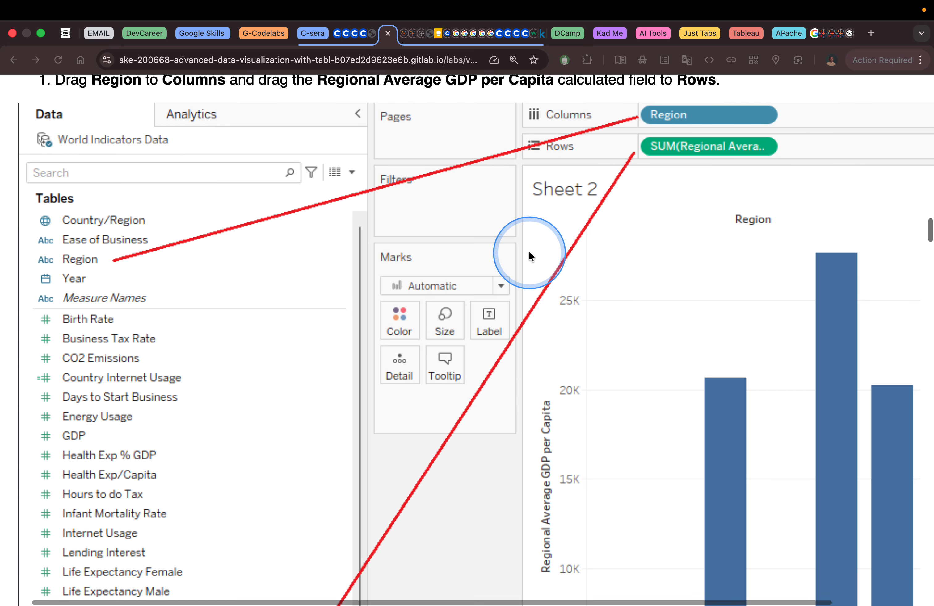
scroll(529, 254, "down", 5)
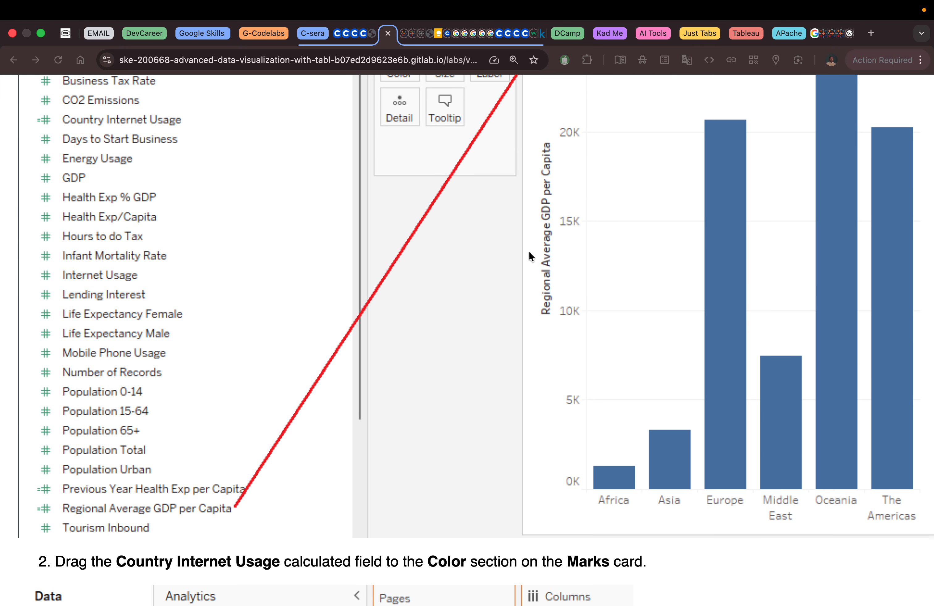
scroll(528, 256, "up", 8)
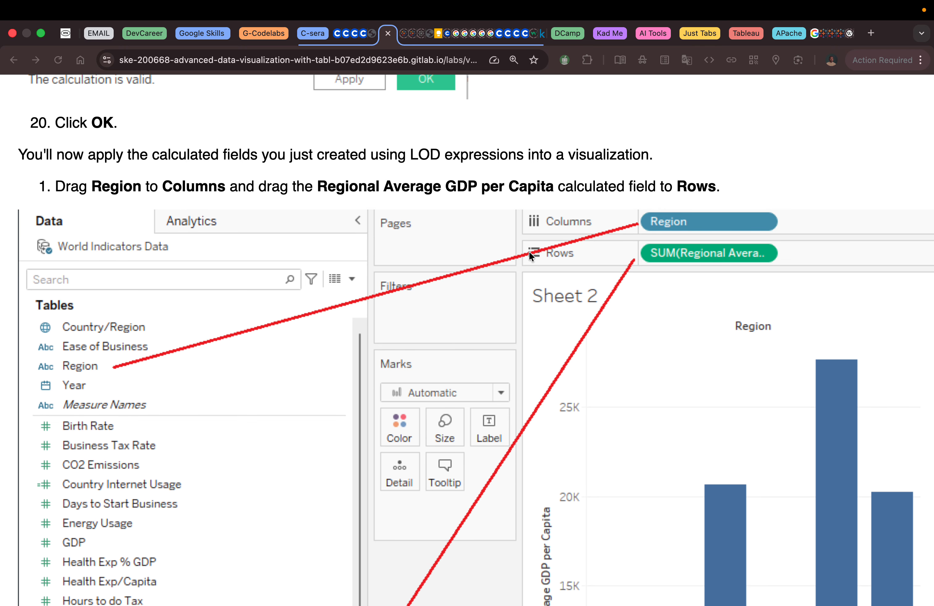
key("ctrl+Left")
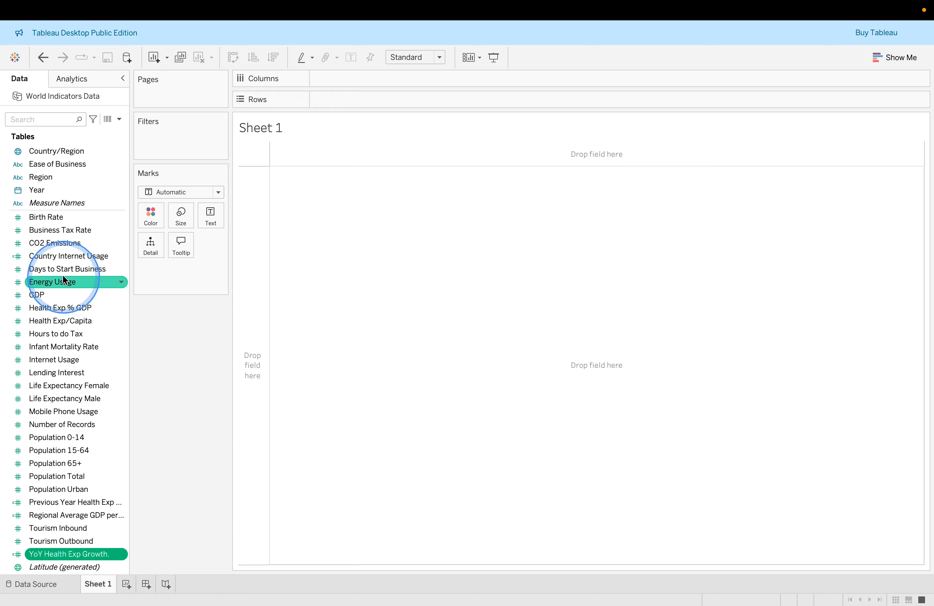
Build a bar chart with Region on Columns and Regional Average GDP per Capita on Rows
left_click(38, 180)
double_click(38, 181)
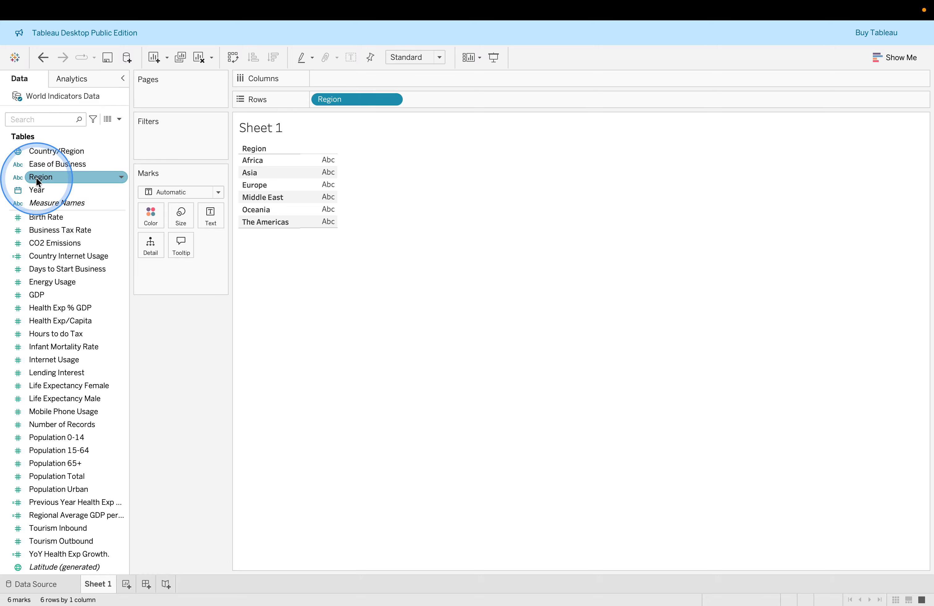
left_click_drag(333, 101, 332, 80)
scroll(102, 285, "down", 2)
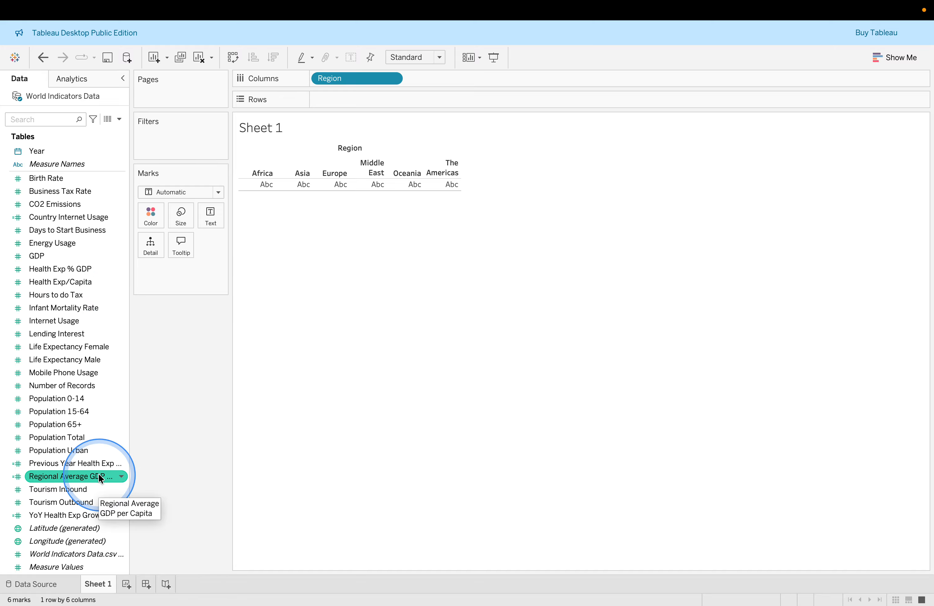
left_click_drag(106, 478, 389, 92)
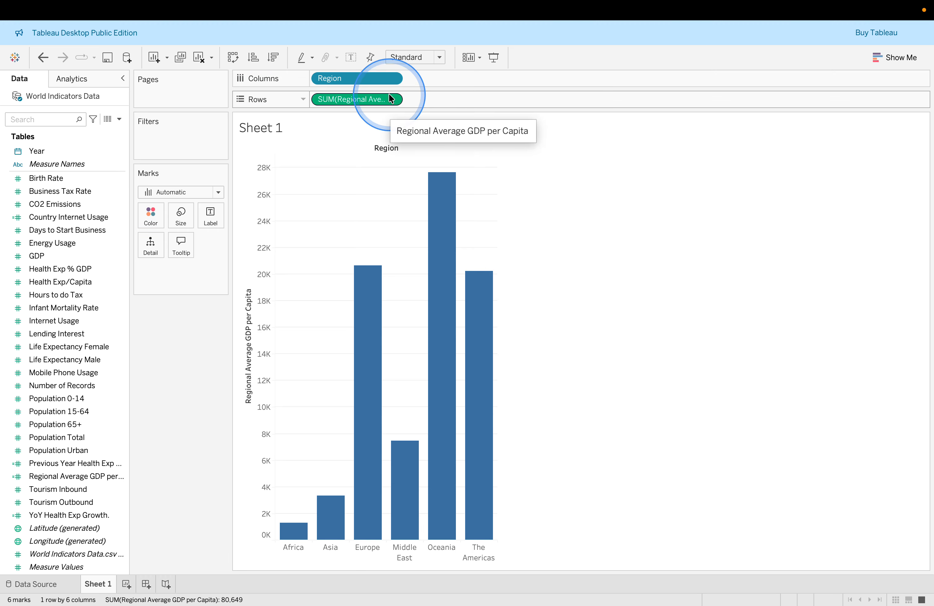
key("ctrl+Right")
left_click(494, 190)
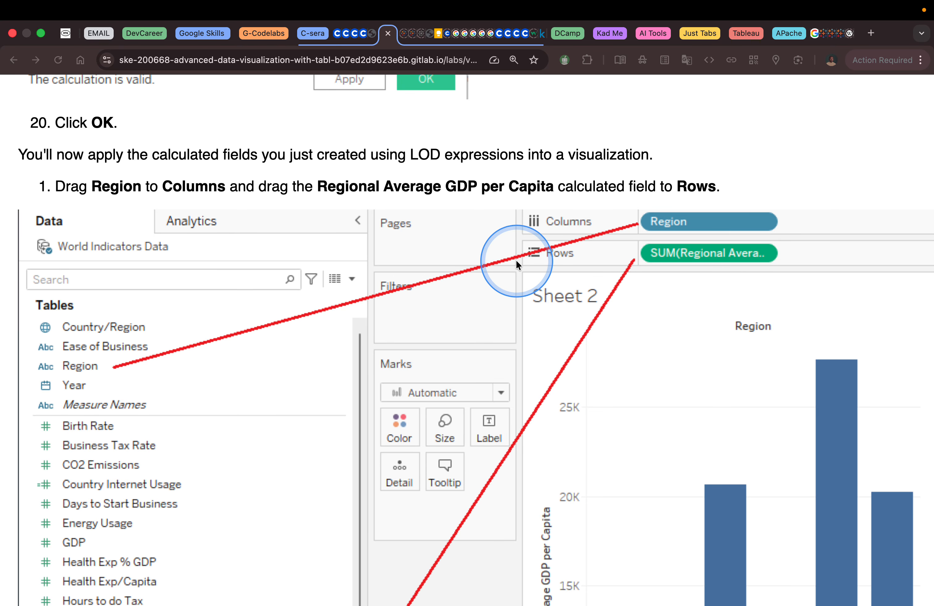
Read the lab's next instruction on adding Country Internet Usage to the Marks card
key("ctrl+Right")
key("ctrl+Left")
key("ctrl+Left")
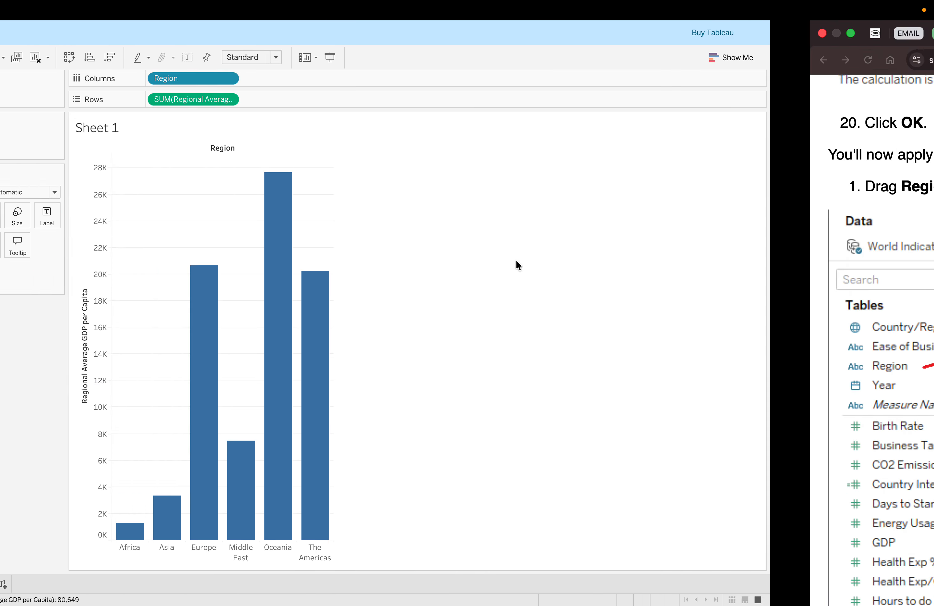
key("ctrl+Right")
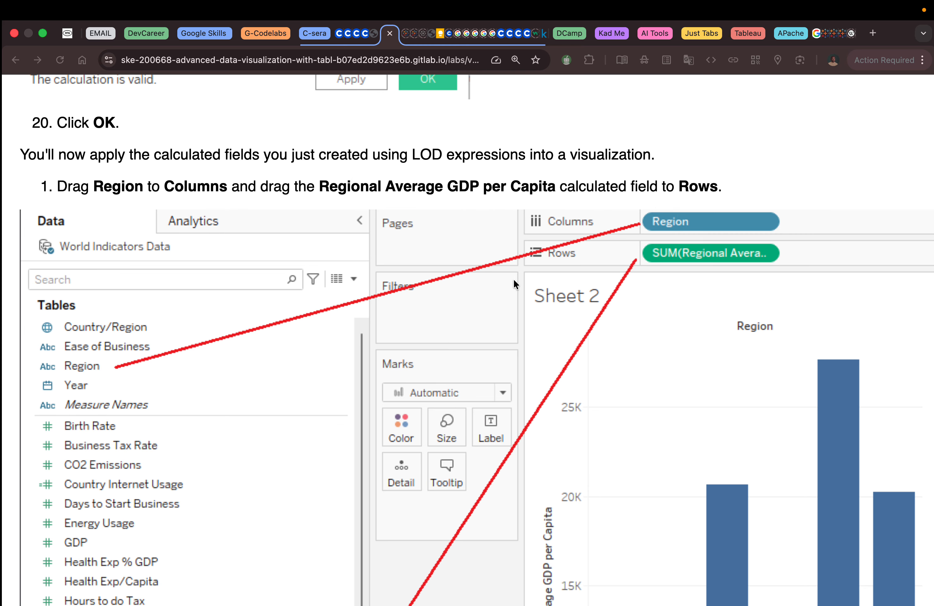
scroll(513, 278, "down", 15)
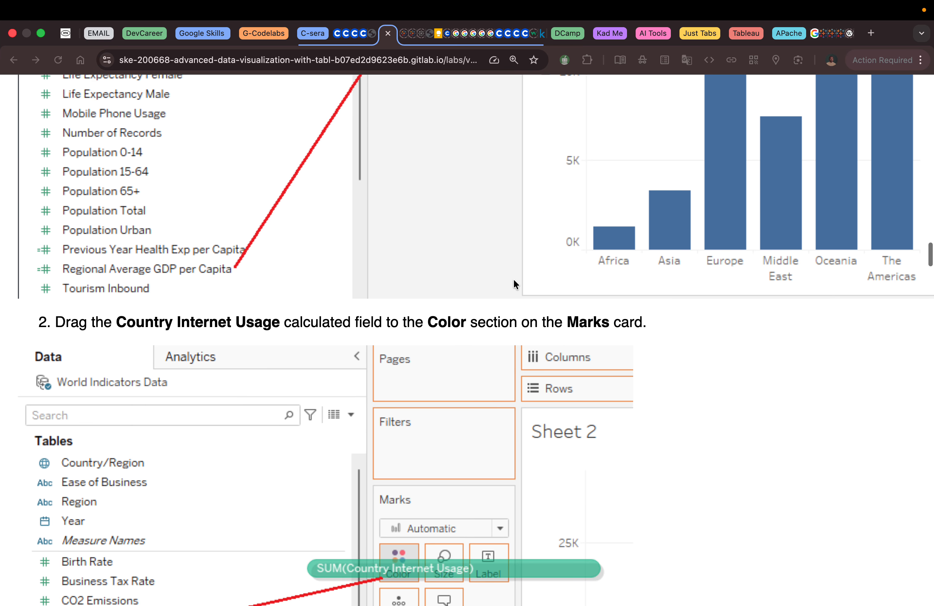
scroll(513, 278, "down", 2)
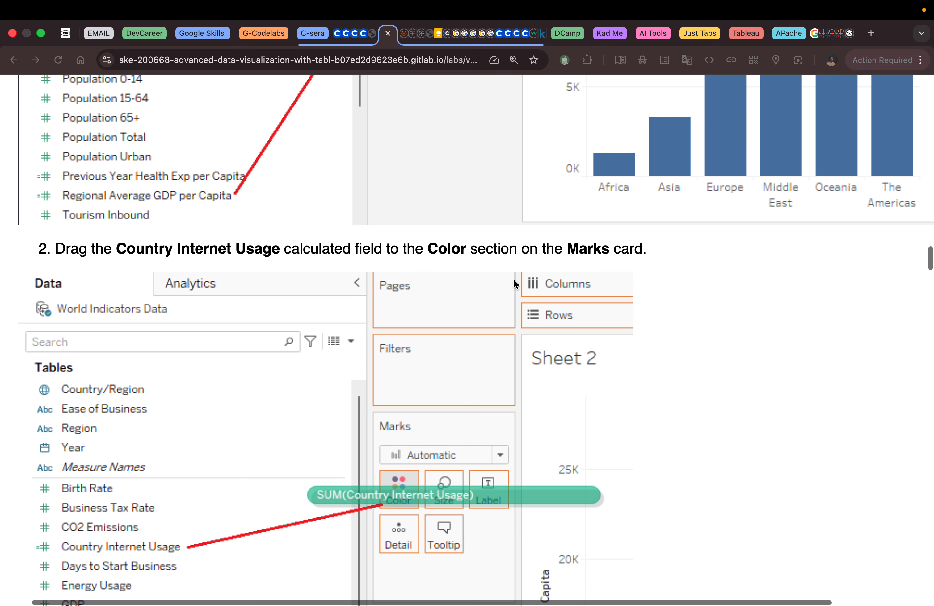
scroll(513, 278, "down", 1)
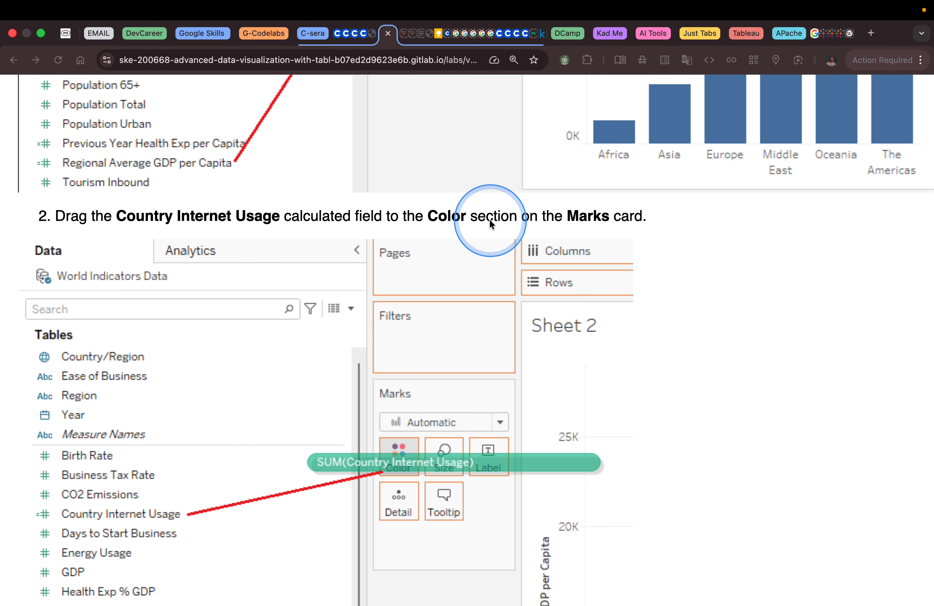
Color the region bars by Country Internet Usage and inspect the Europe bar's tooltip
key("ctrl+Left")
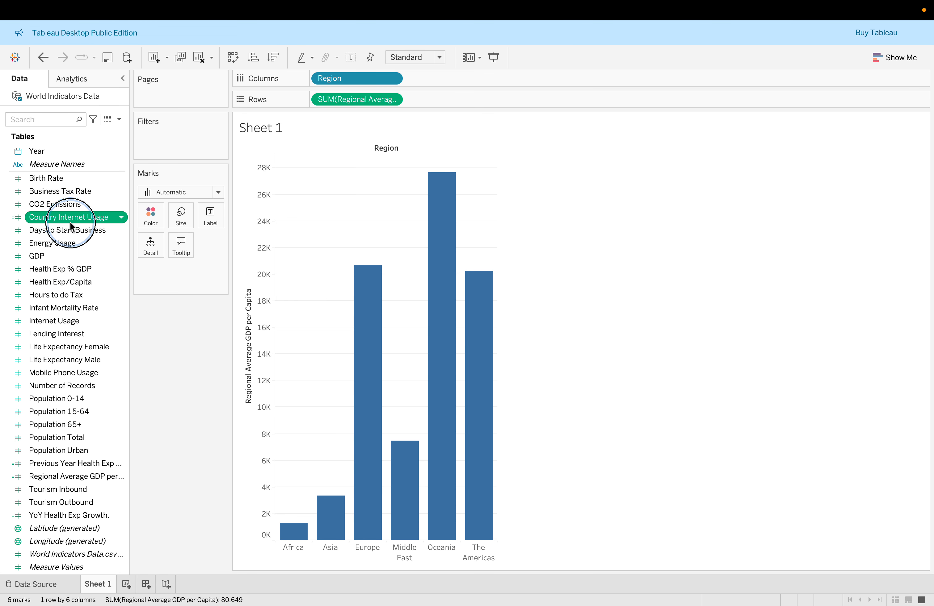
left_click_drag(70, 223, 142, 216)
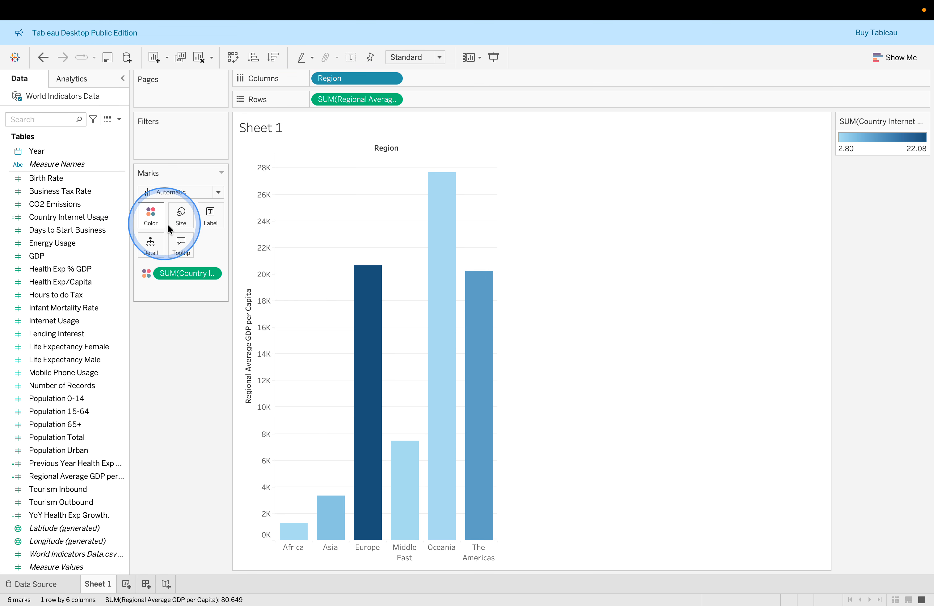
mouse_move(370, 310)
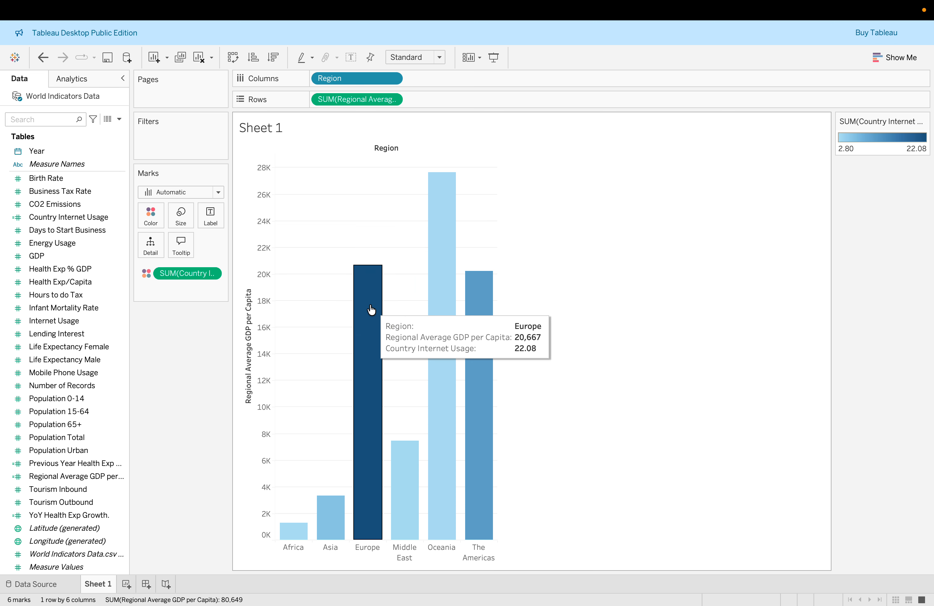
left_click(369, 309)
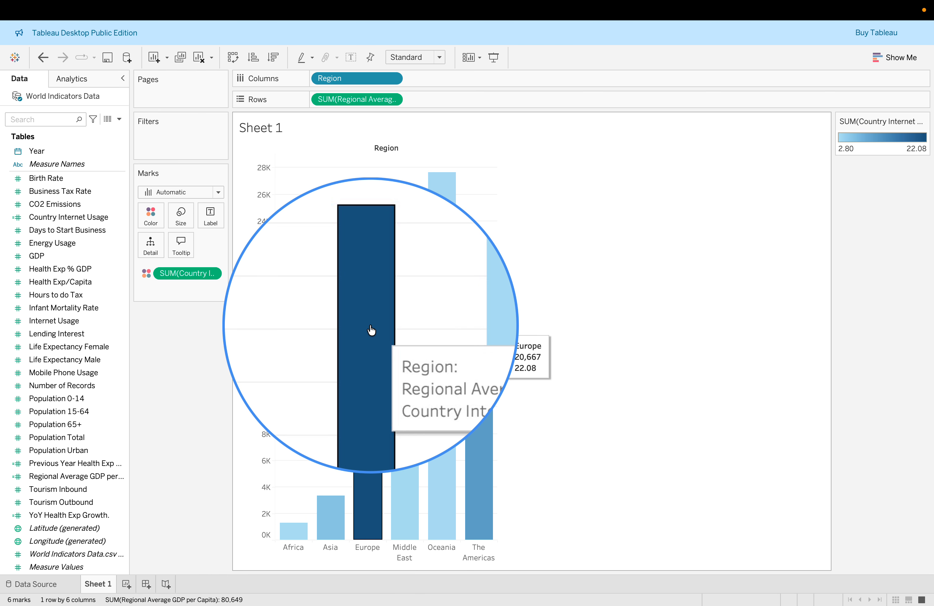
Read the lab's instructions on adding YoY Health Exp Growth to the tooltip
key("ctrl+Right")
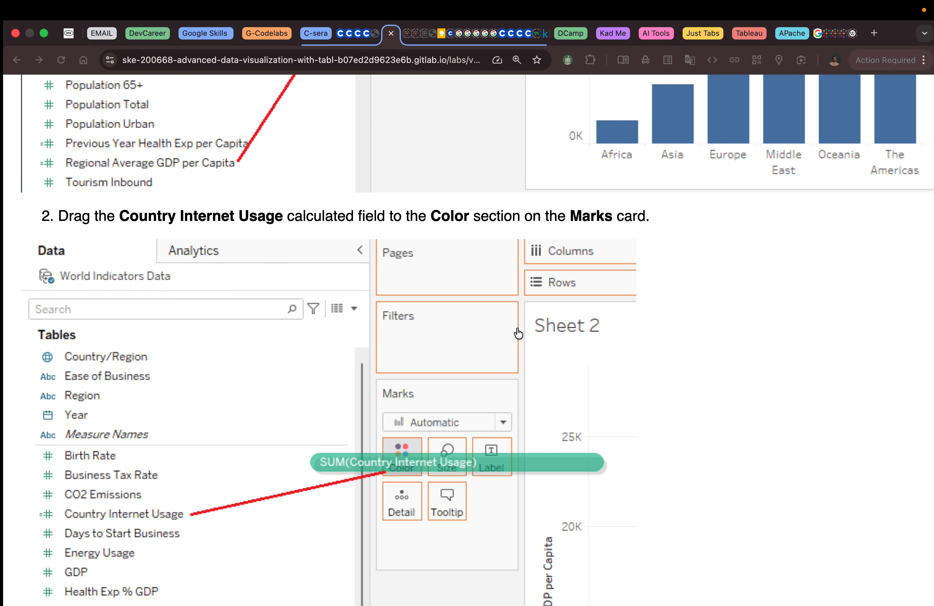
scroll(517, 332, "down", 10)
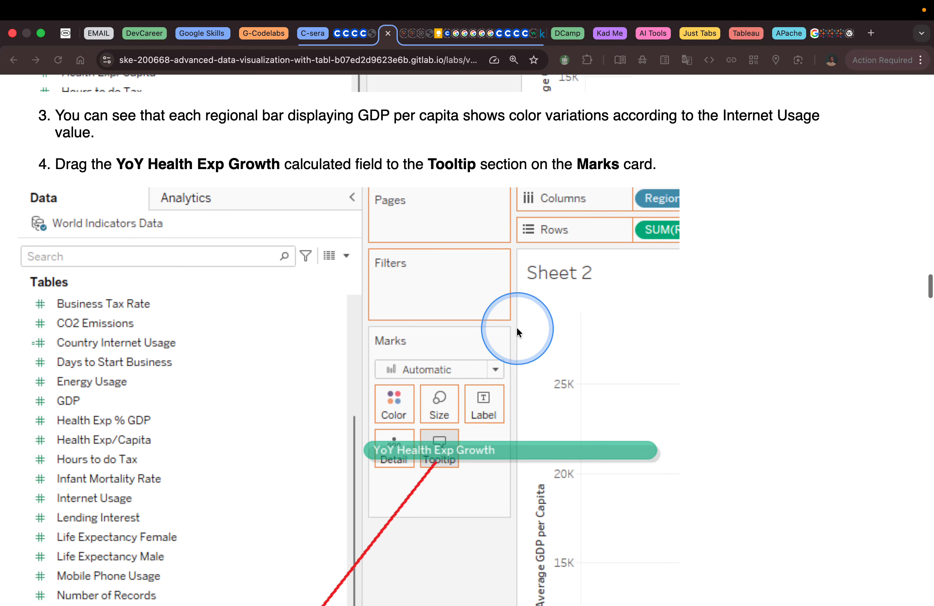
scroll(516, 329, "up", 5)
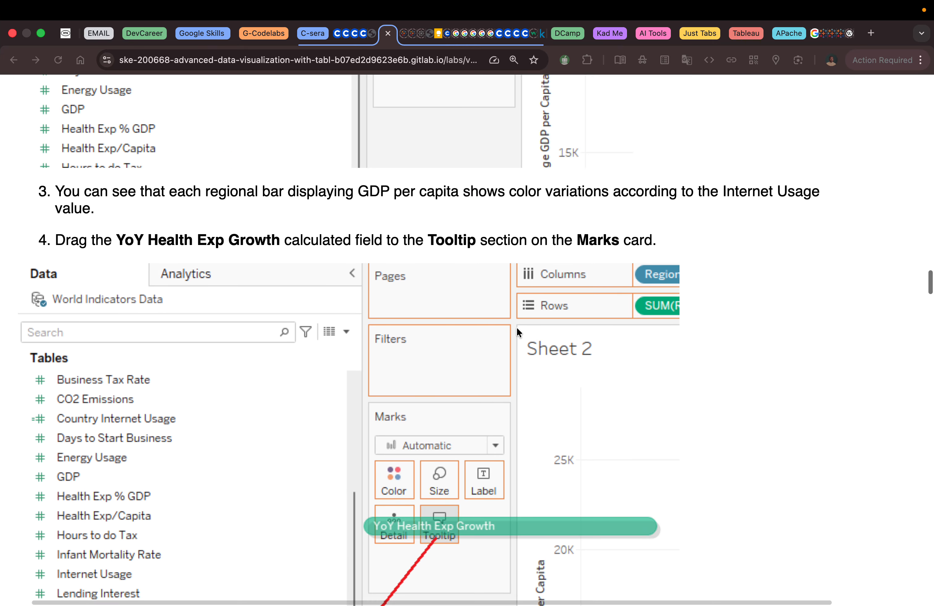
scroll(516, 327, "up", 2)
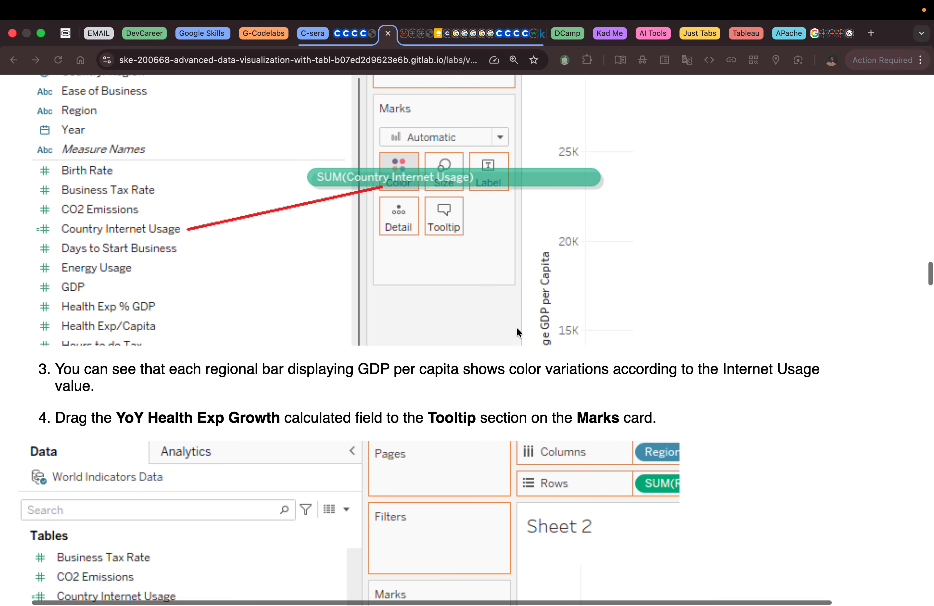
left_click(195, 384)
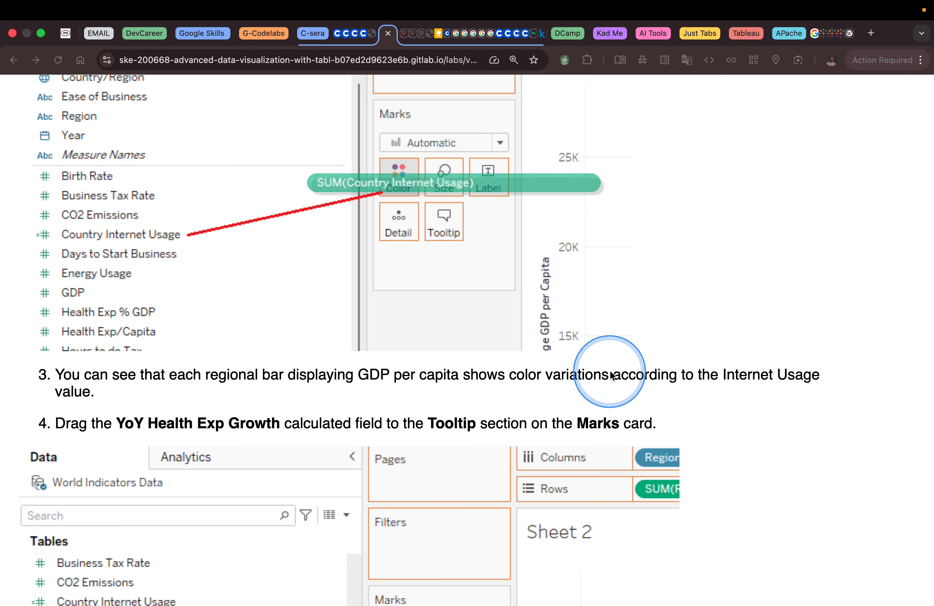
scroll(564, 385, "down", 5)
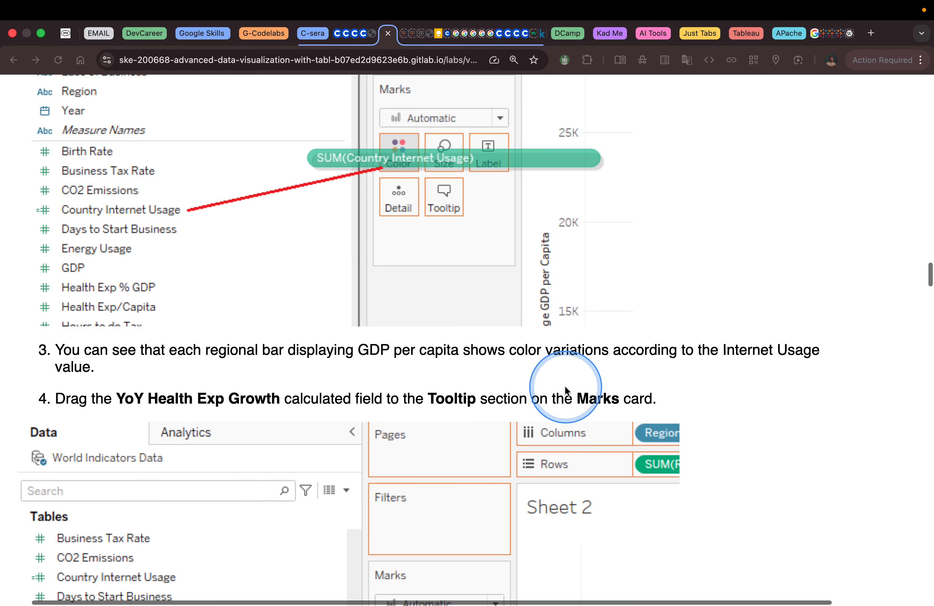
scroll(563, 385, "down", 2)
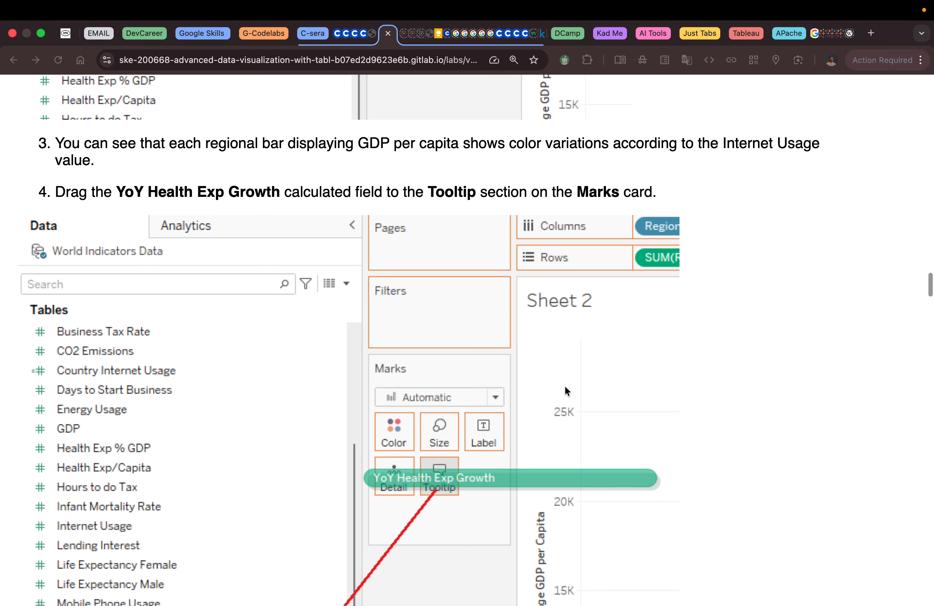
scroll(563, 385, "down", 1)
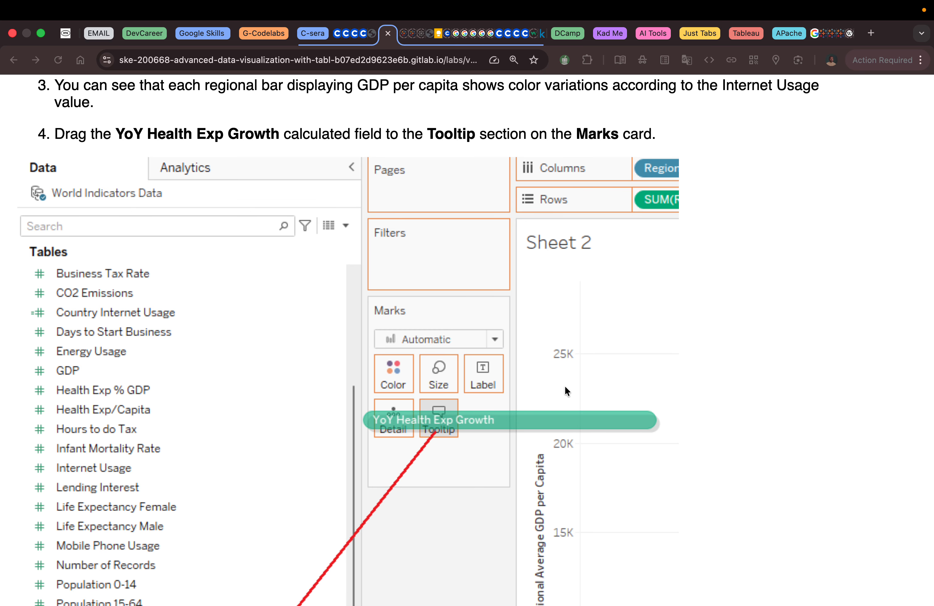
key("ctrl+Left")
key("ctrl+Right")
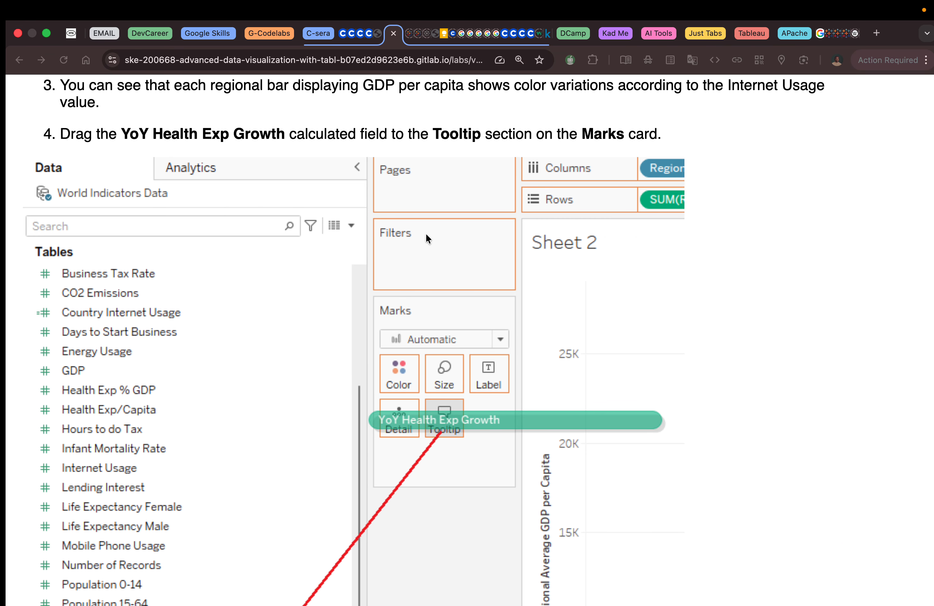
left_click(365, 177)
key("ctrl+Left")
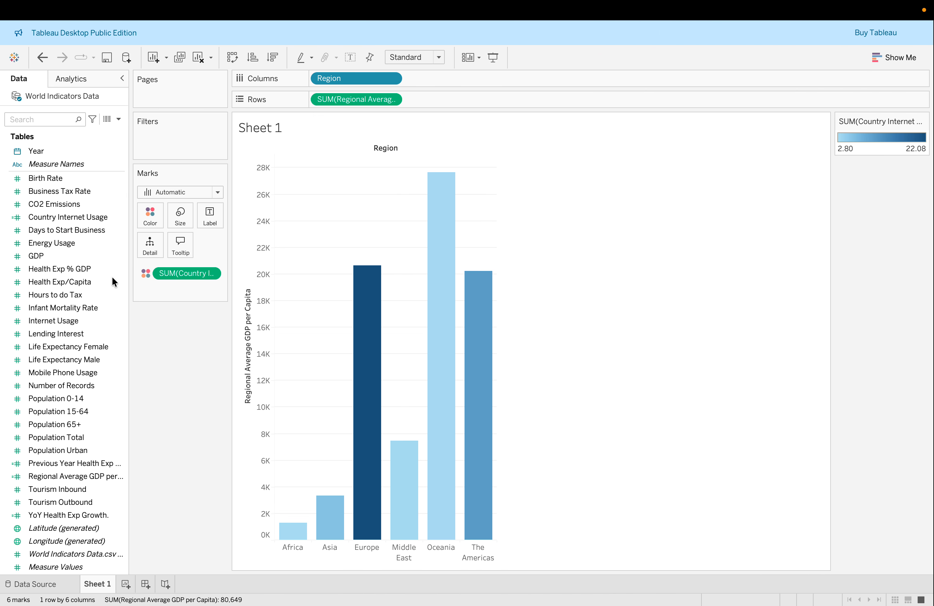
Add the YoY Health Exp Growth. field to the Tooltip on the Marks card
left_click(81, 309)
left_click(93, 363)
left_click(107, 501)
left_click(99, 515)
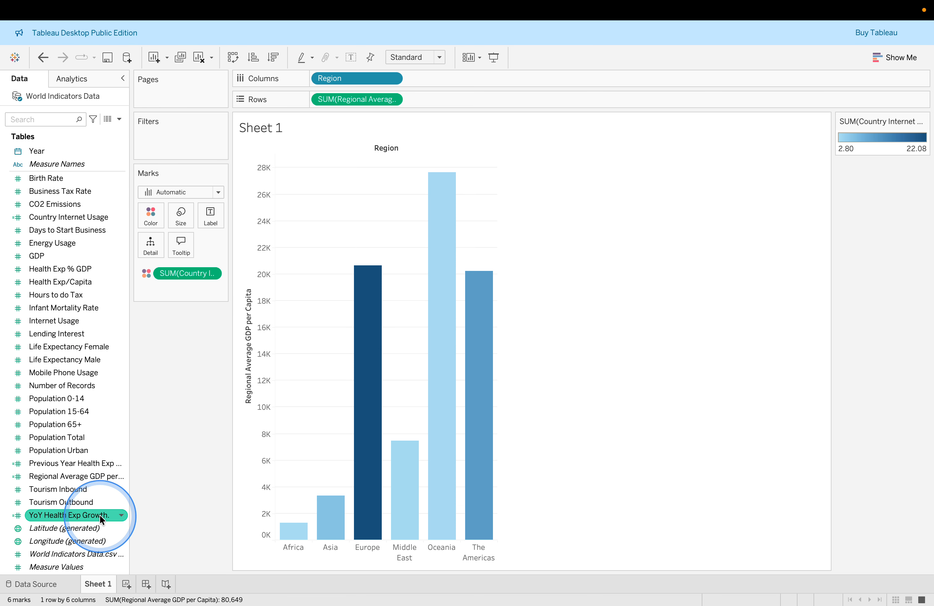
mouse_move(99, 515)
left_mouse_down()
mouse_move(127, 230)
mouse_move(171, 232)
mouse_move(179, 246)
left_mouse_up()
mouse_move(448, 252)
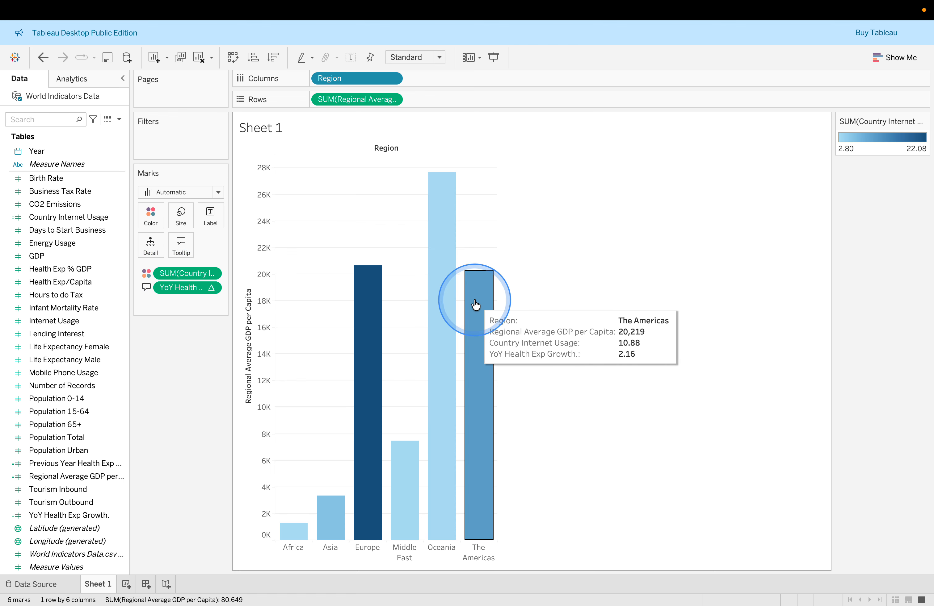
mouse_move(366, 311)
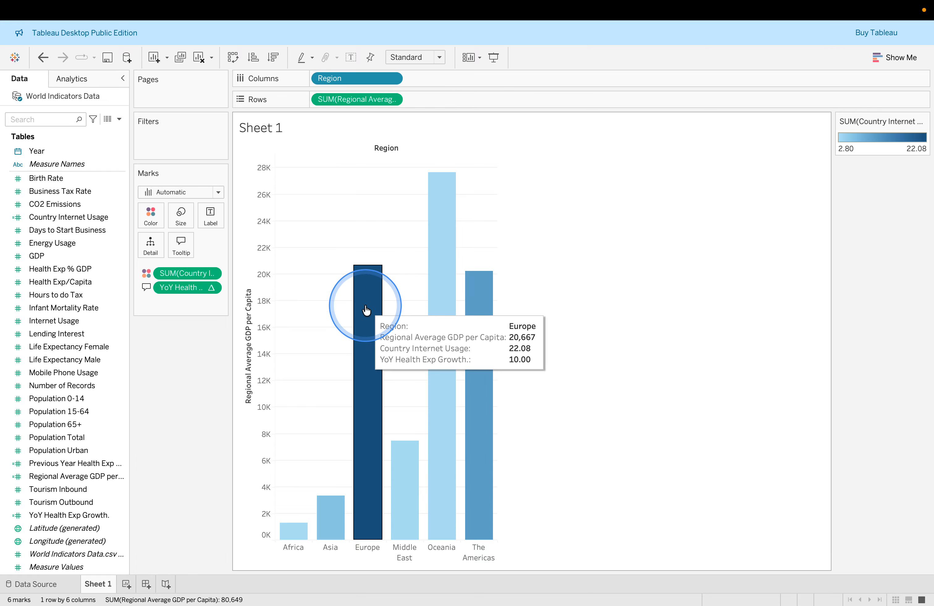
Copy the sheet name YoY Health Exp Growth from the lab instructions
key("ctrl+Right")
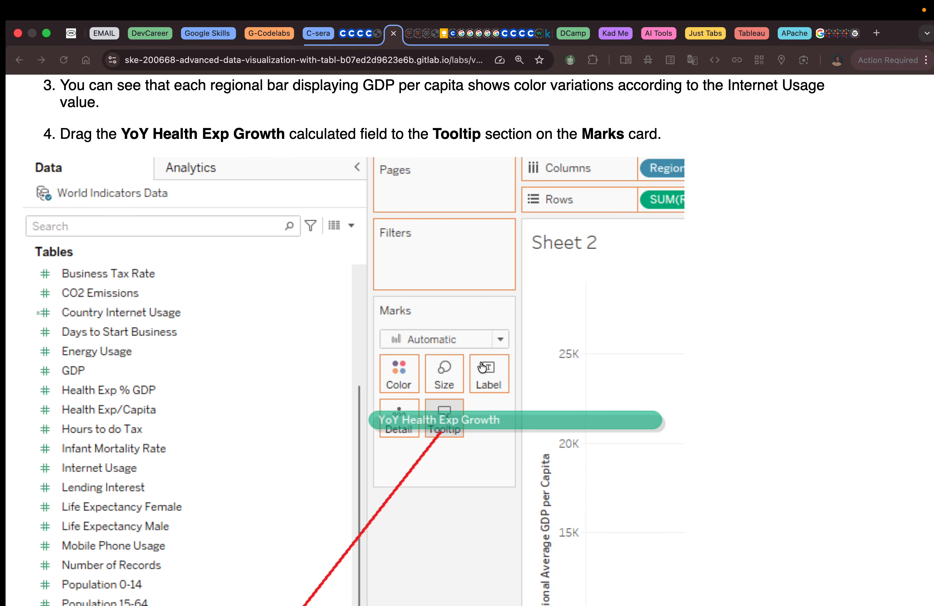
scroll(480, 367, "down", 8)
scroll(480, 366, "down", 6)
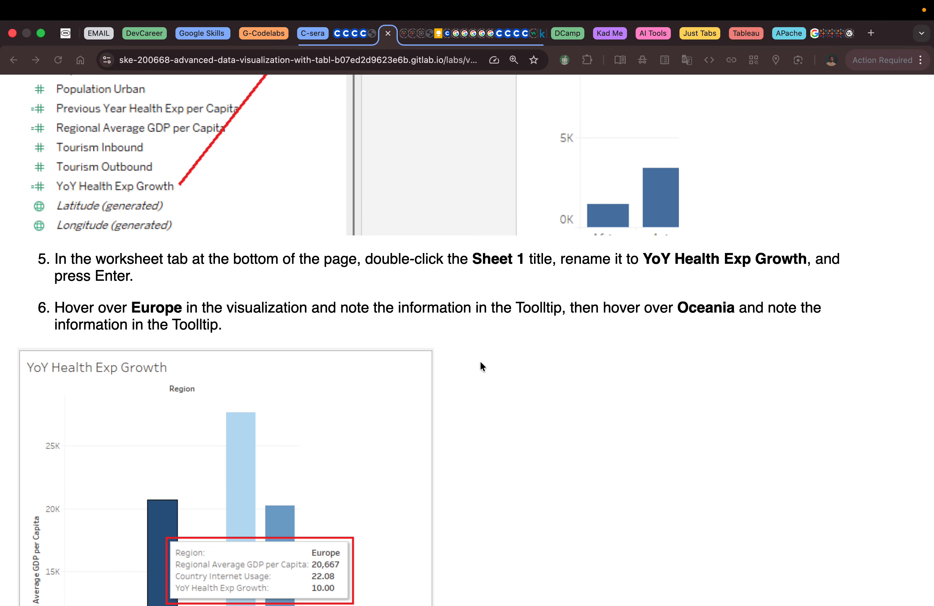
left_click(649, 258)
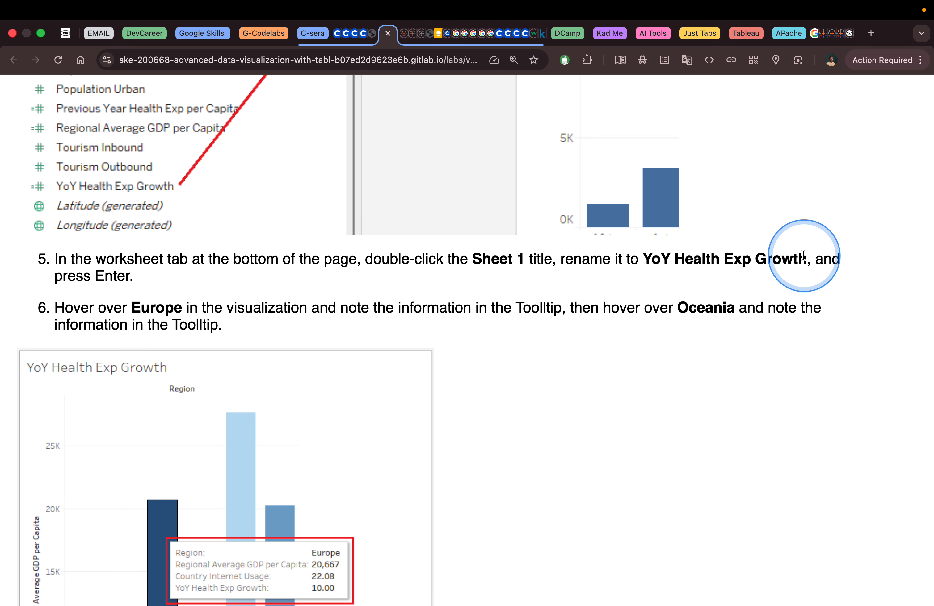
left_click_drag(805, 257, 648, 263)
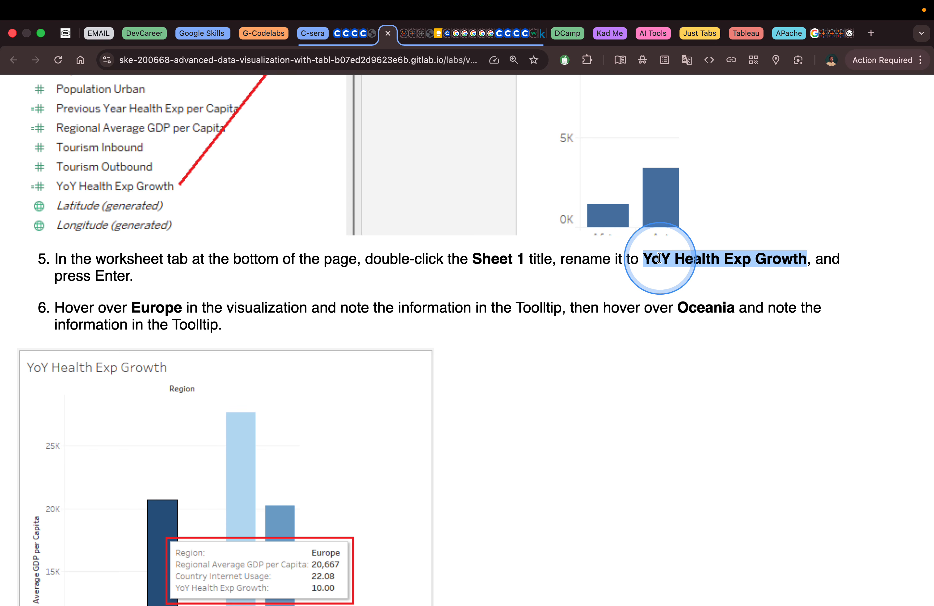
right_click(660, 258)
left_click(681, 288)
key("ctrl+Left")
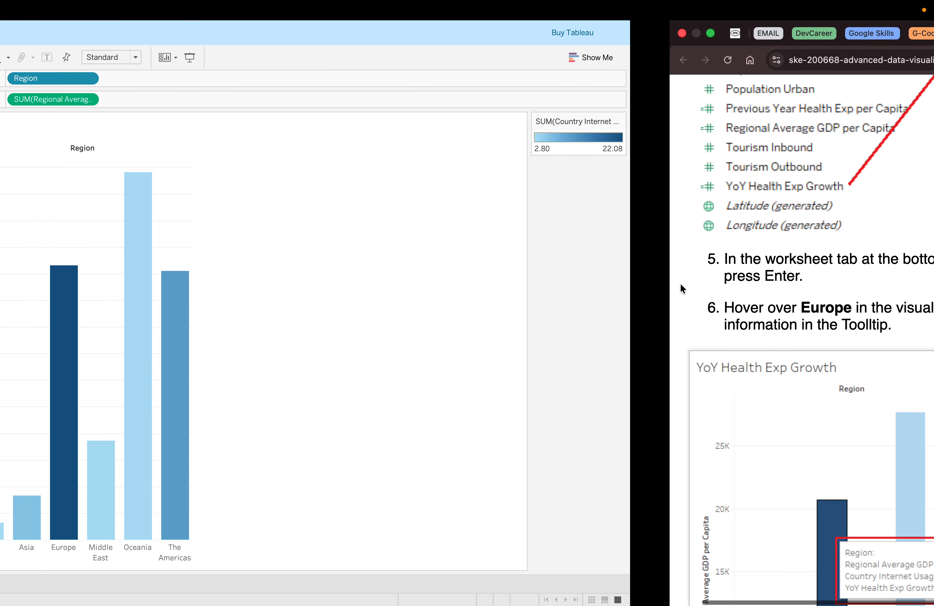
Rename Sheet 1 as YoY Health Exp Growth
left_click(107, 585)
double_click(108, 585)
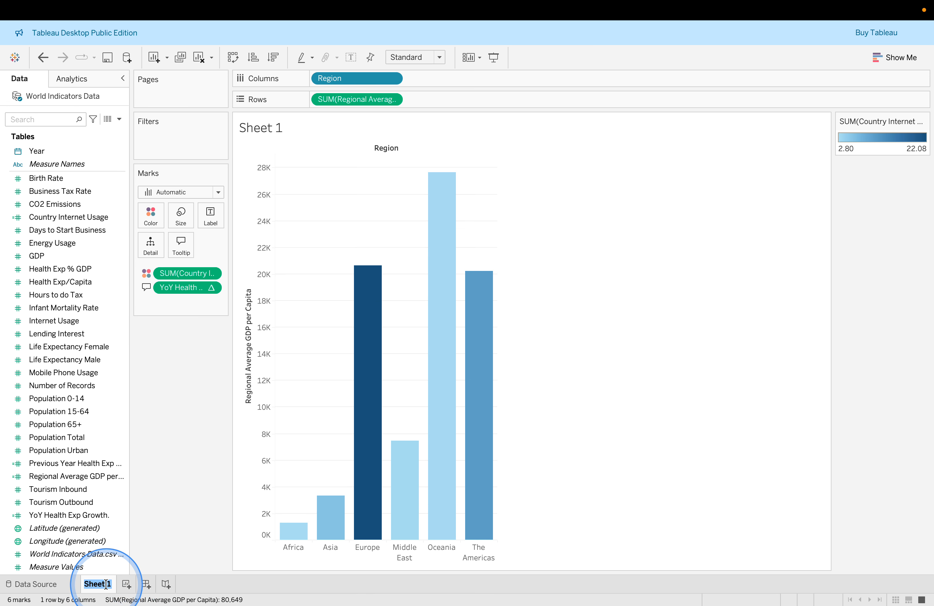
key("ctrl+v")
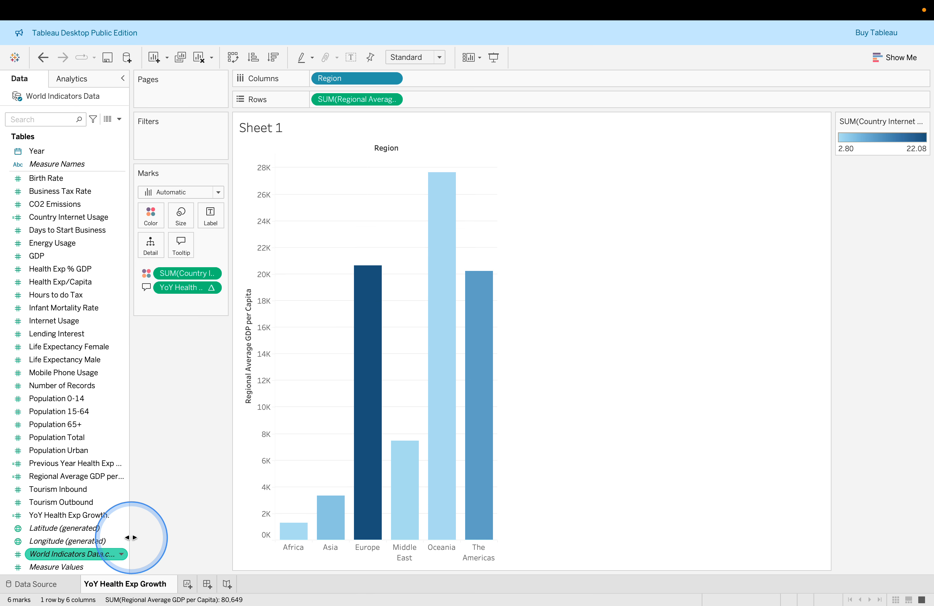
key("Return")
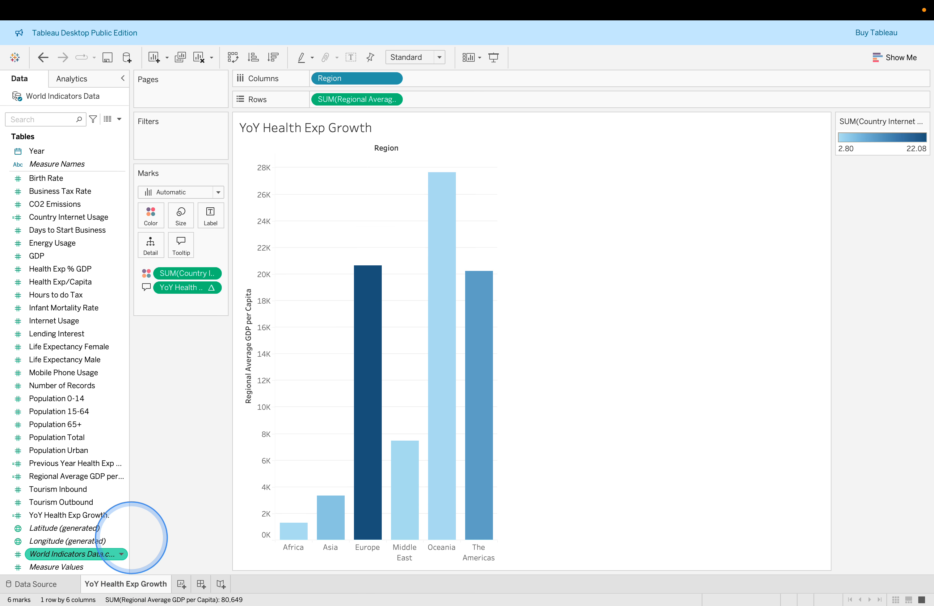
Format the sheet title in bold with the Tableau Bold font
double_click(305, 128)
key("super+a")
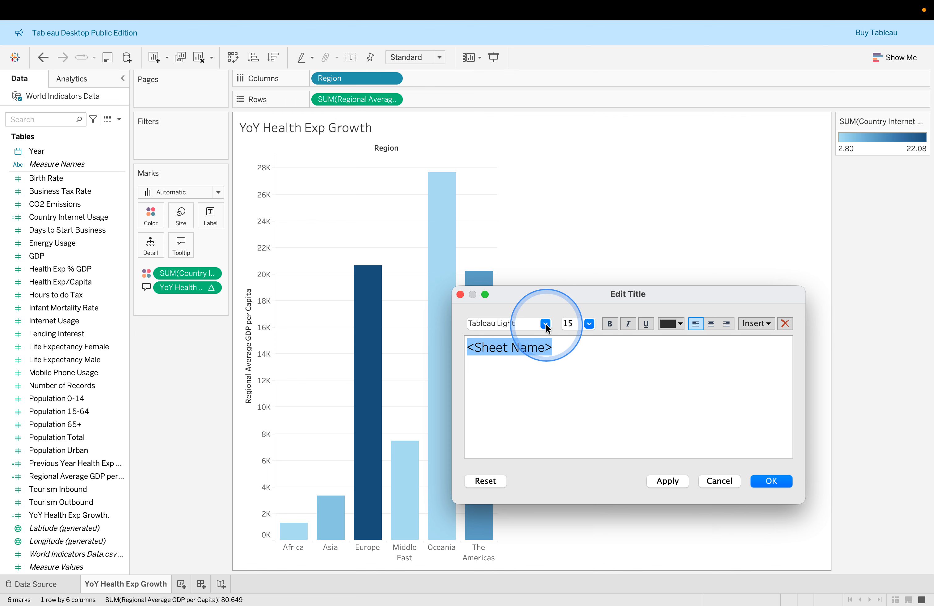
left_click(607, 324)
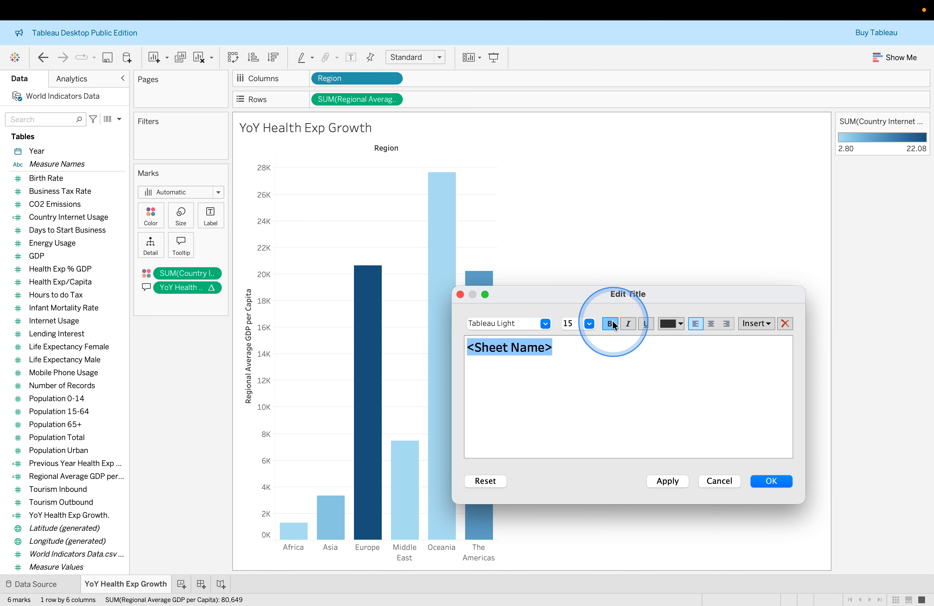
left_click(545, 323)
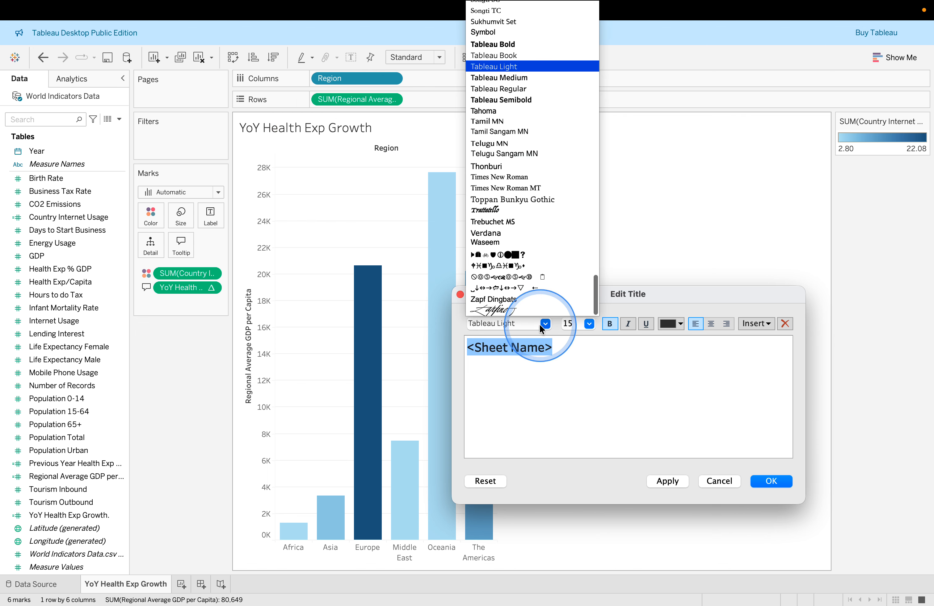
left_click(518, 39)
left_click(658, 481)
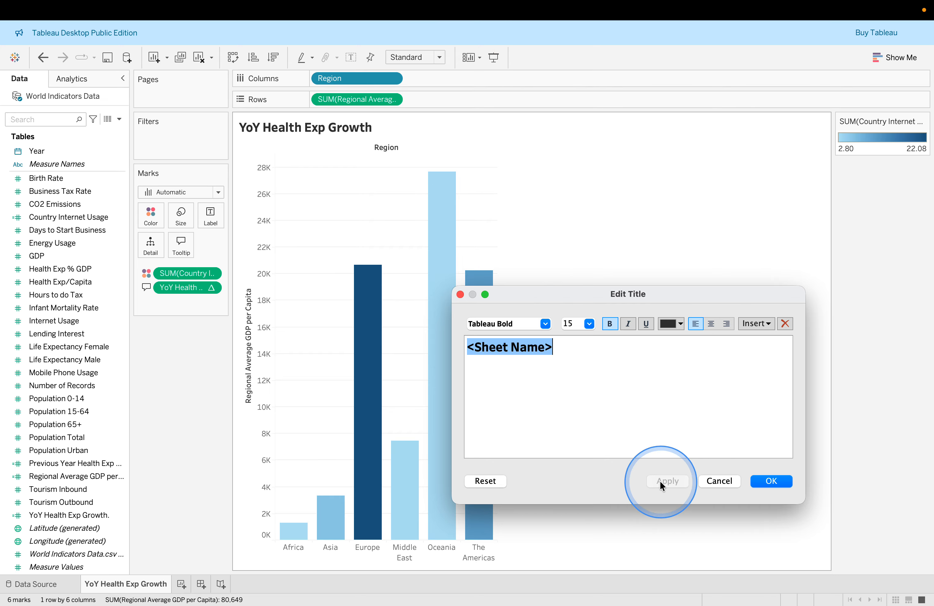
left_click(759, 479)
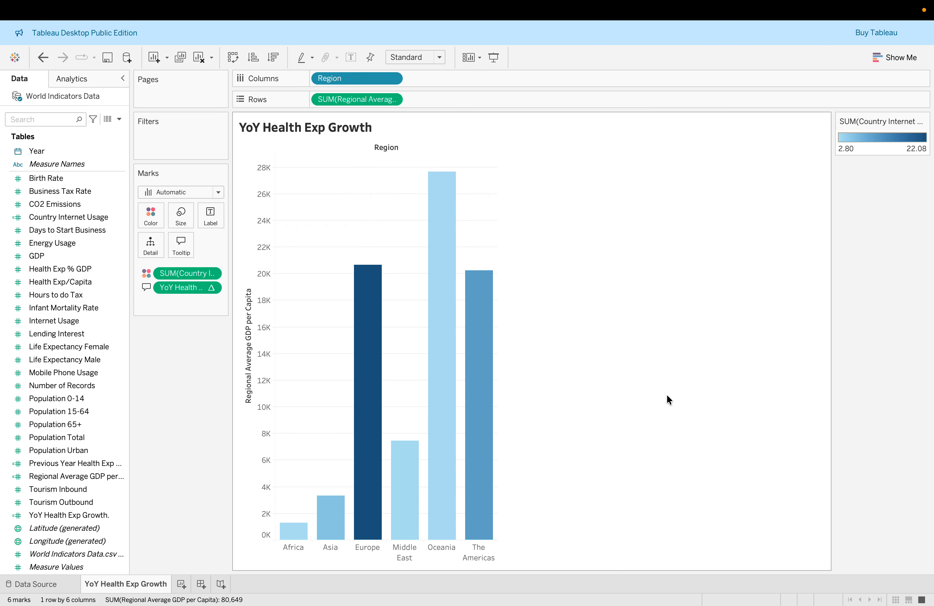
Read the lab instructions on renaming the sheet and checking the Europe and Oceania tooltips
key("ctrl+Right")
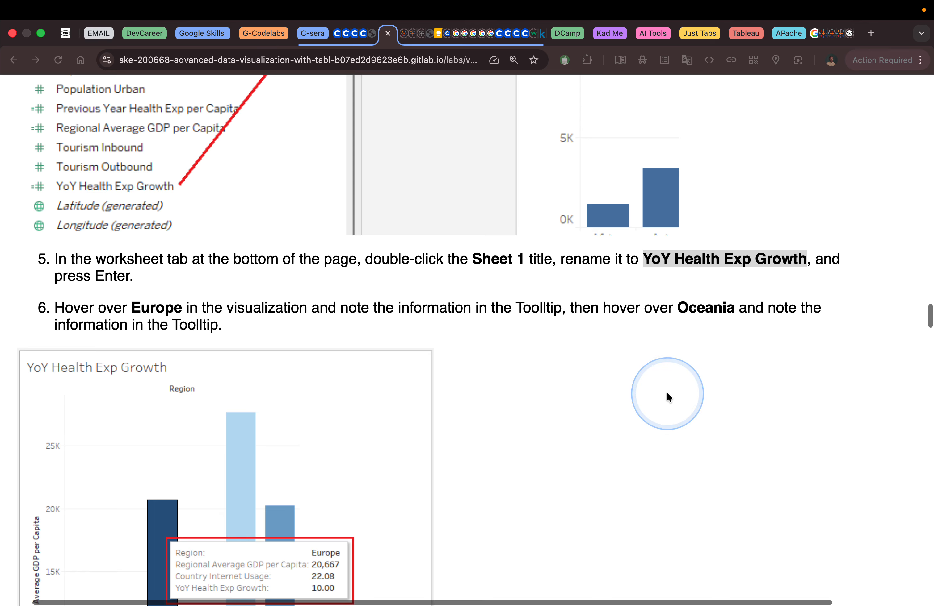
scroll(666, 390, "down", 2)
scroll(666, 391, "down", 1)
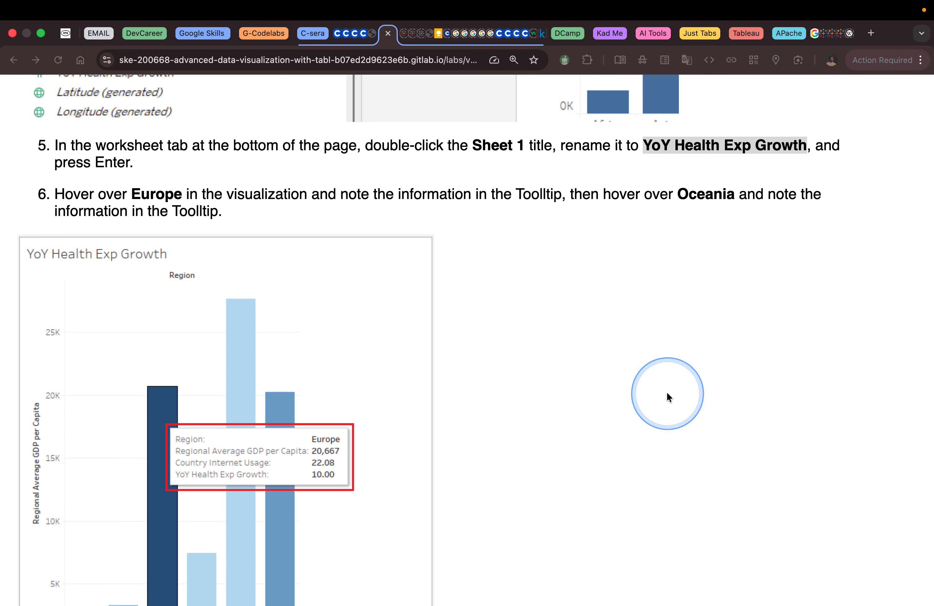
scroll(666, 391, "down", 2)
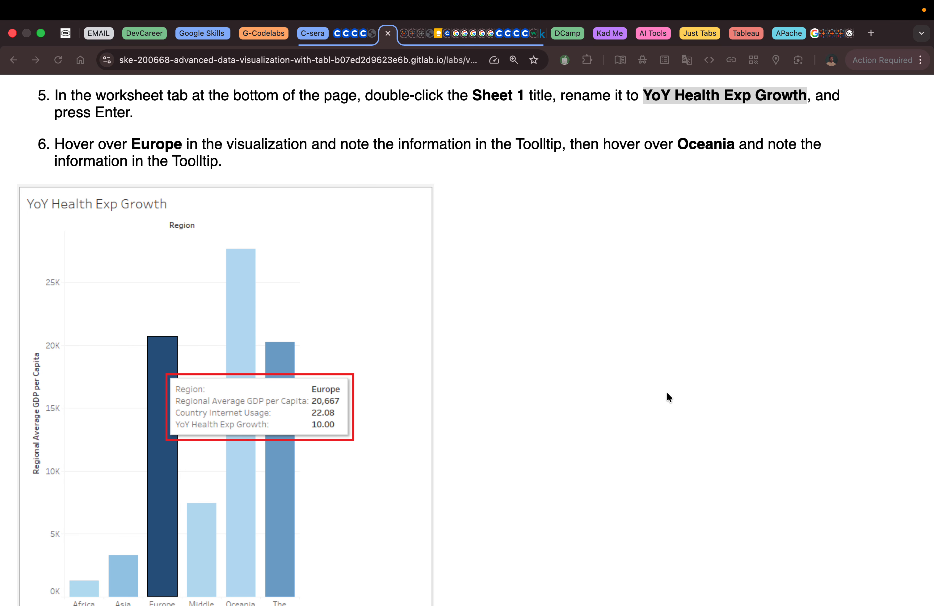
scroll(667, 393, "down", 15)
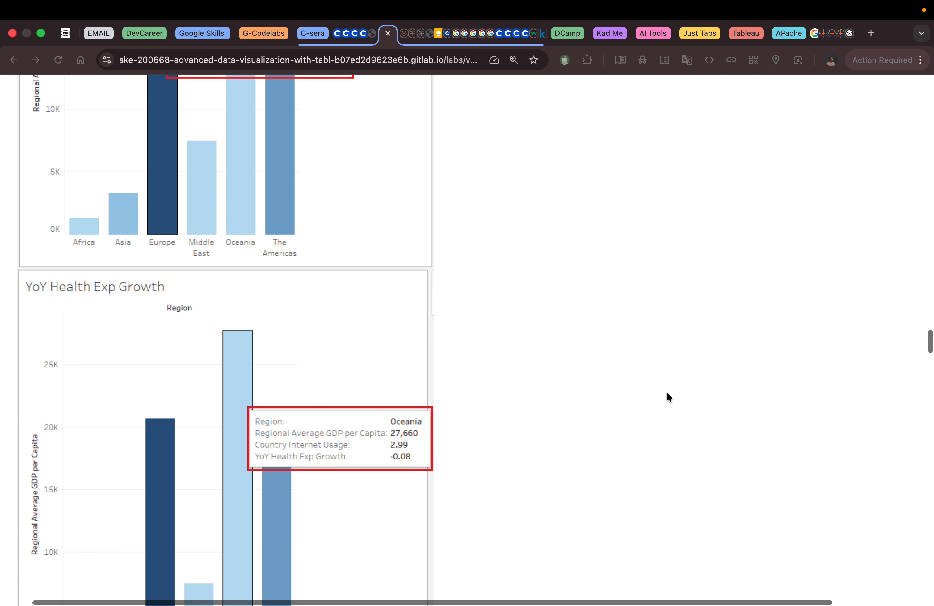
scroll(666, 393, "down", 3)
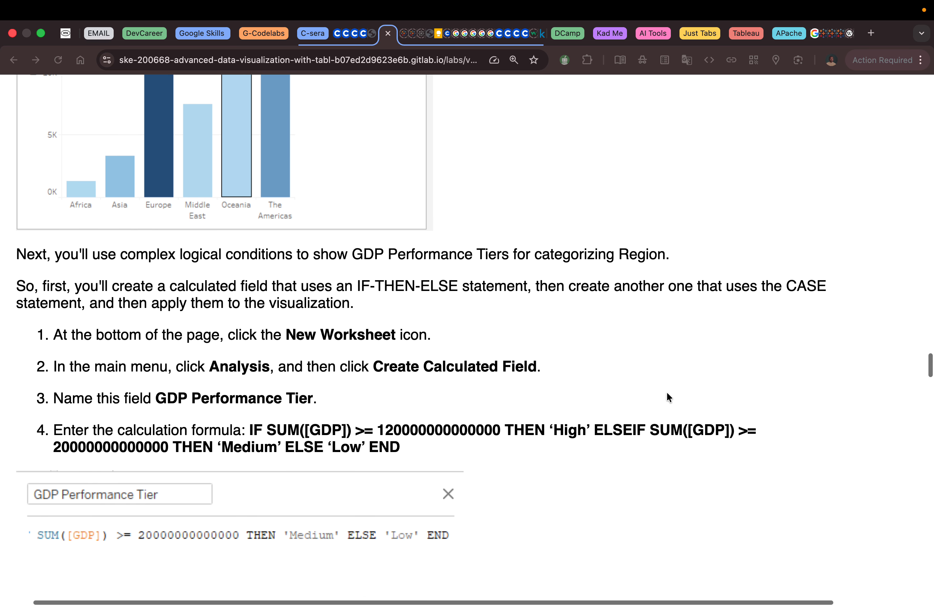
scroll(666, 393, "up", 2)
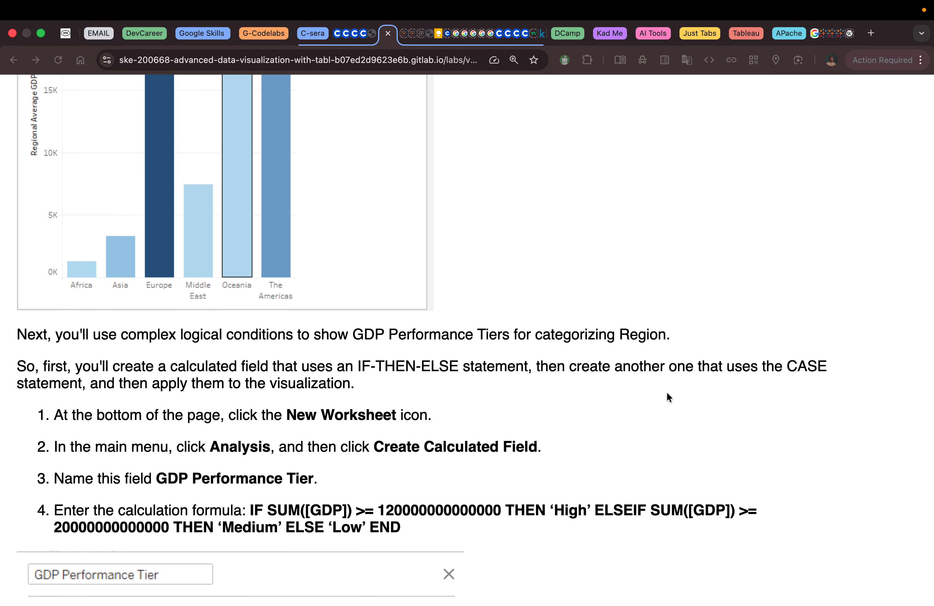
Hover over the Oceania and Europe bars to inspect their tooltips
key("ctrl+Left")
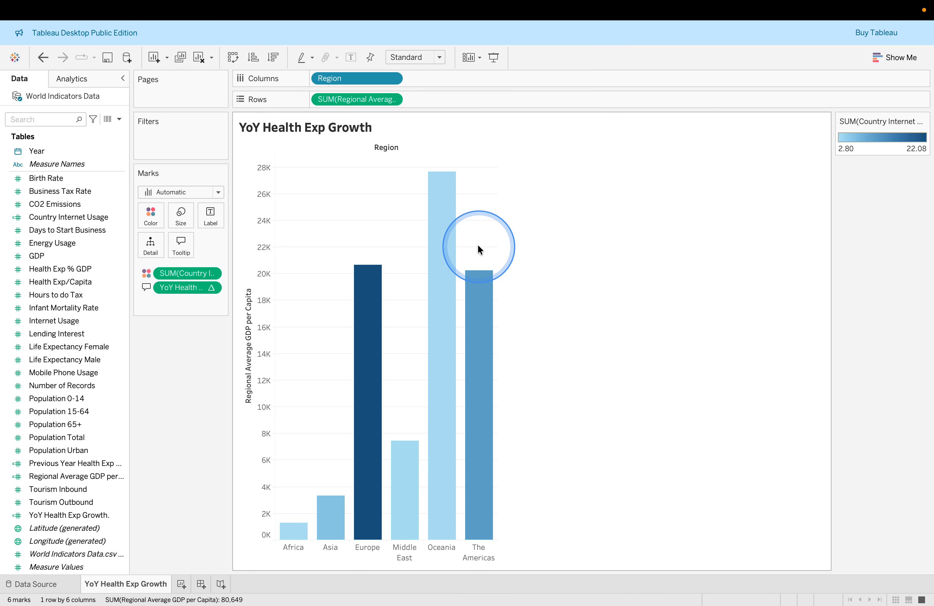
mouse_move(378, 287)
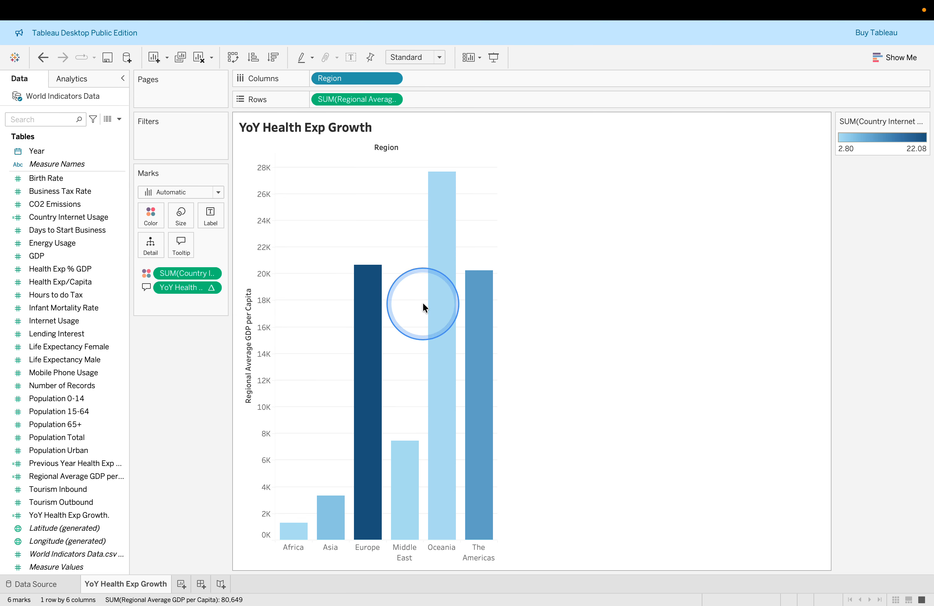
mouse_move(441, 314)
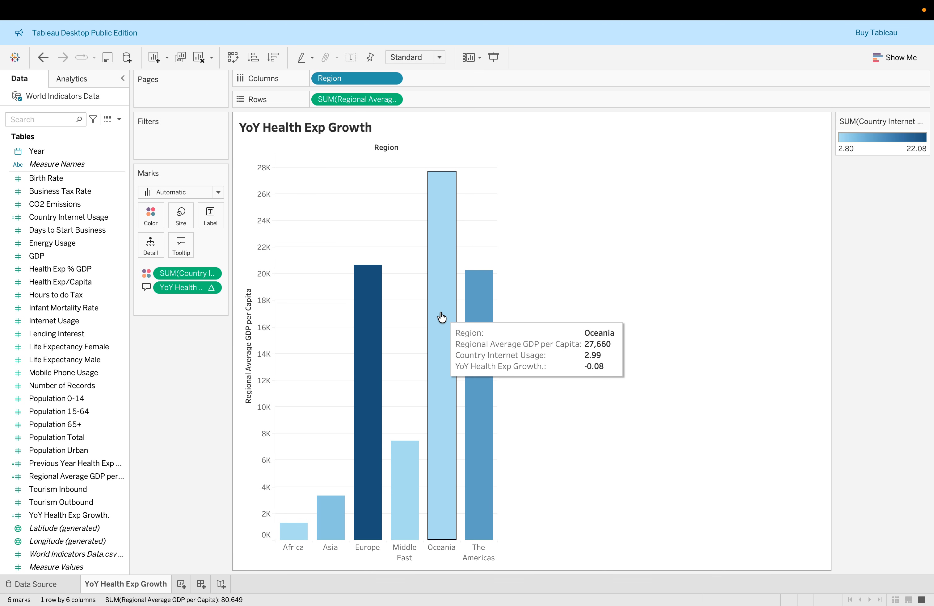
left_click(378, 293)
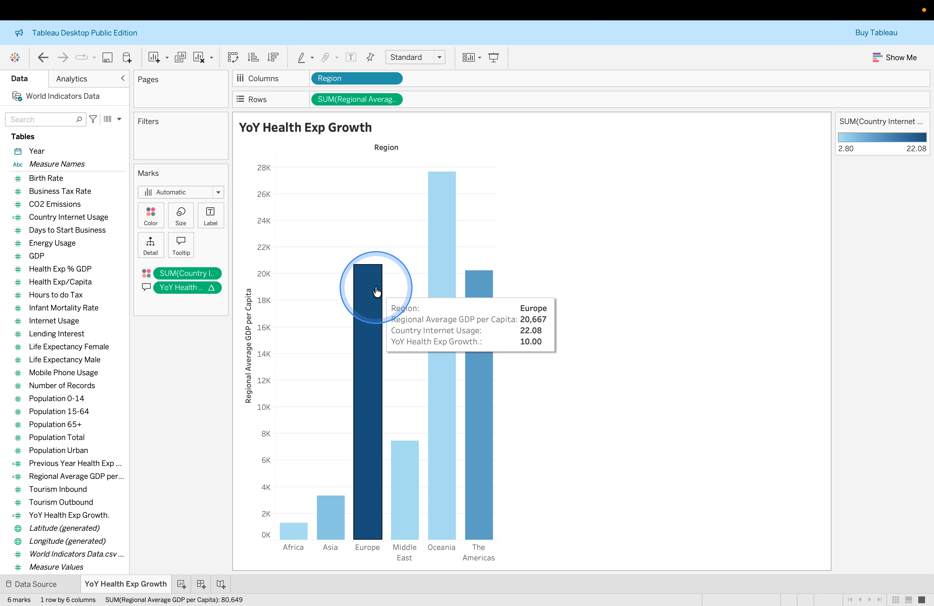
Read the lab instructions for building the GDP Performance Tier calculated field with IF-THEN-ELSE
key("ctrl+Right")
scroll(518, 309, "down", 1)
left_click(519, 309)
scroll(518, 309, "down", 1)
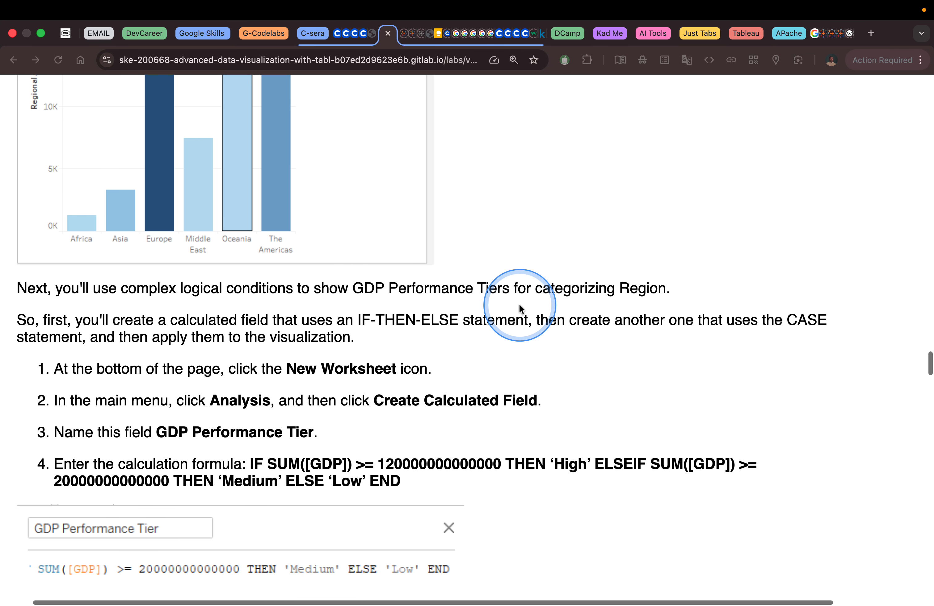
scroll(518, 309, "down", 1)
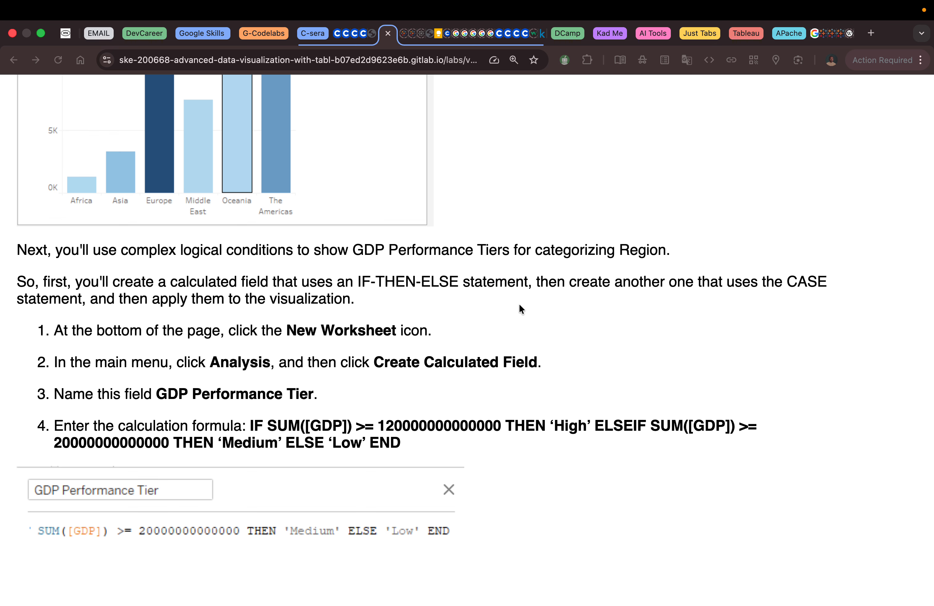
scroll(519, 309, "up", 6)
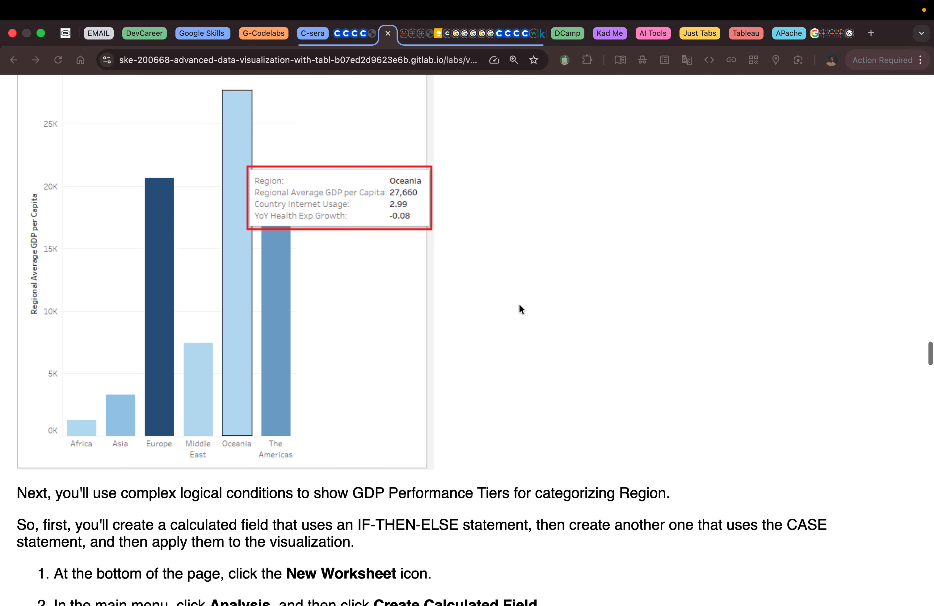
scroll(520, 306, "down", 3)
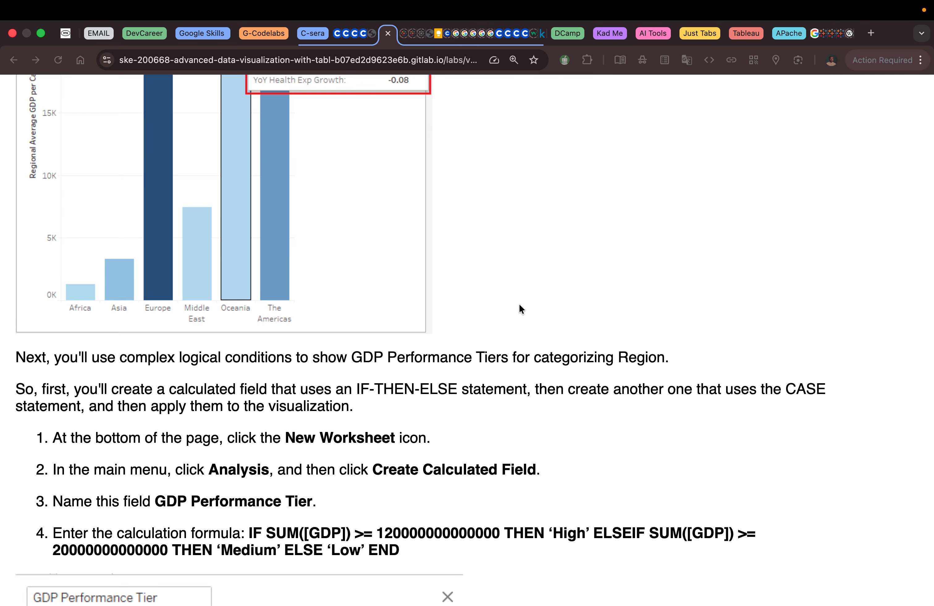
scroll(520, 309, "down", 5)
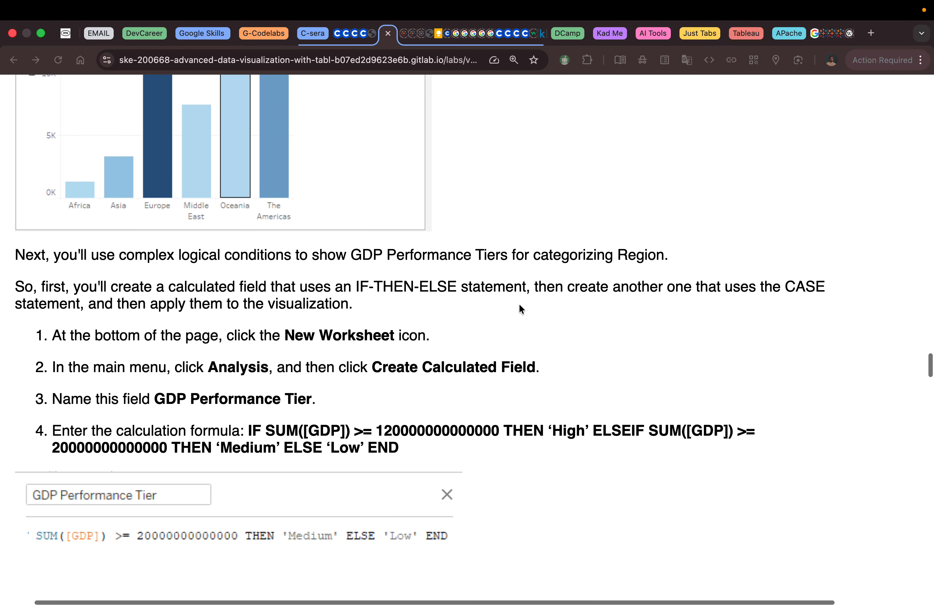
scroll(520, 309, "down", 5)
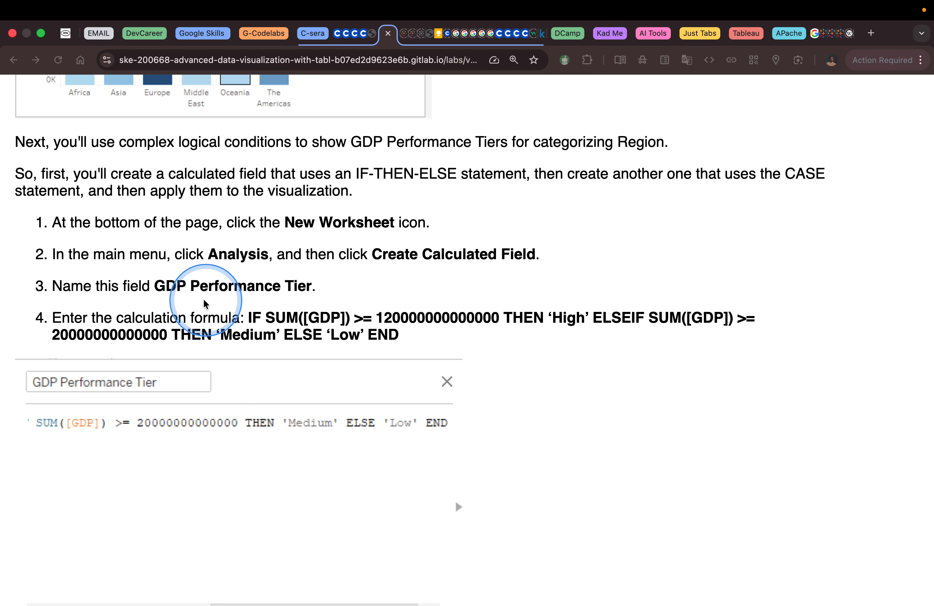
Copy the field name GDP Performance Tier from the lab instructions
left_click(158, 286)
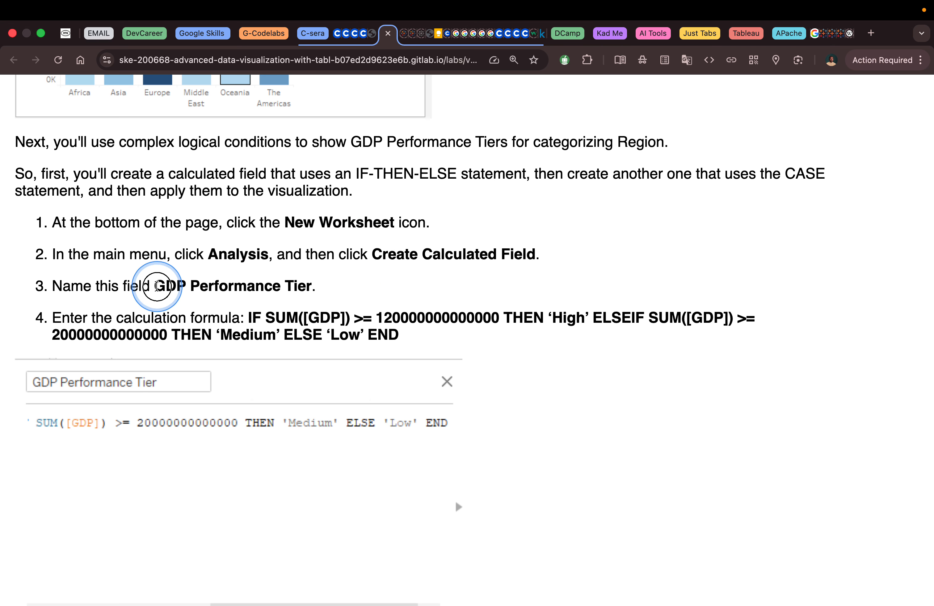
left_click_drag(157, 286, 307, 287)
right_click(271, 286)
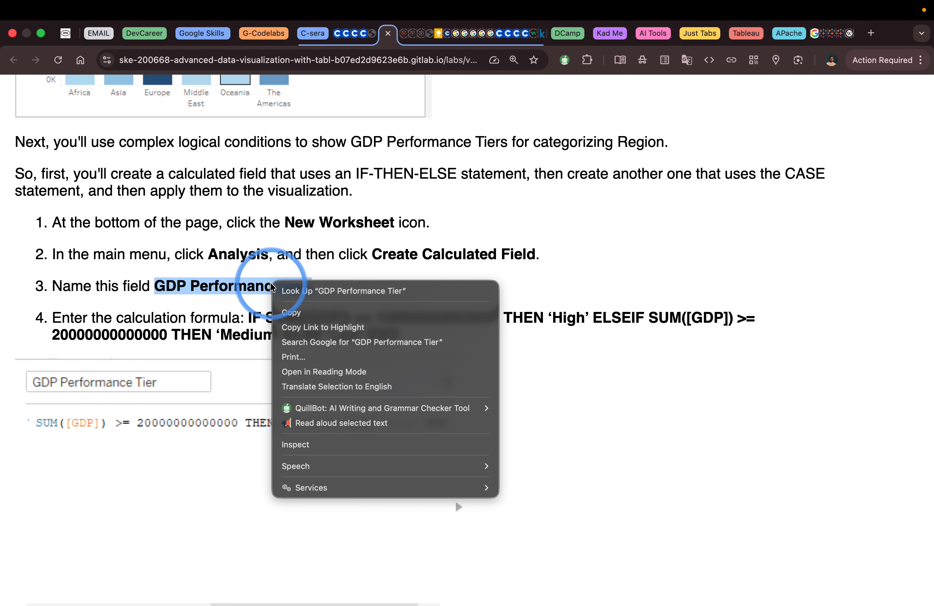
left_click(303, 313)
Add a new worksheet and create a calculated field named GDP Performance Tier
key("ctrl+Left")
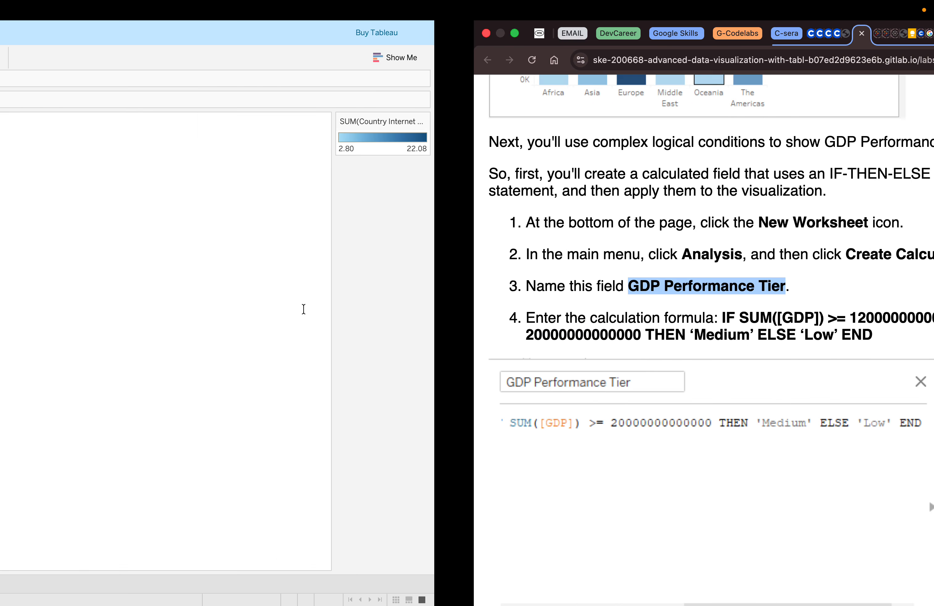
left_click(180, 584)
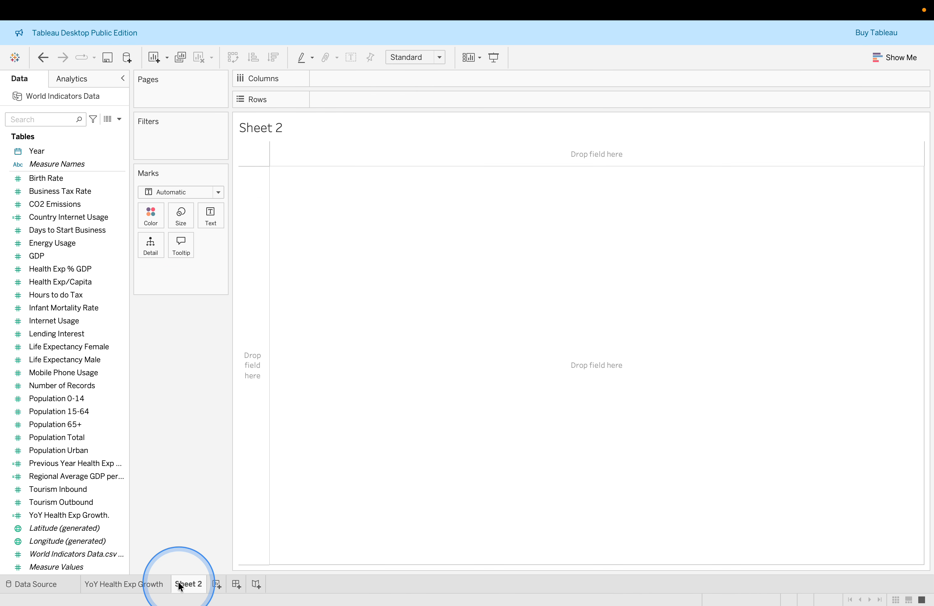
left_click(118, 119)
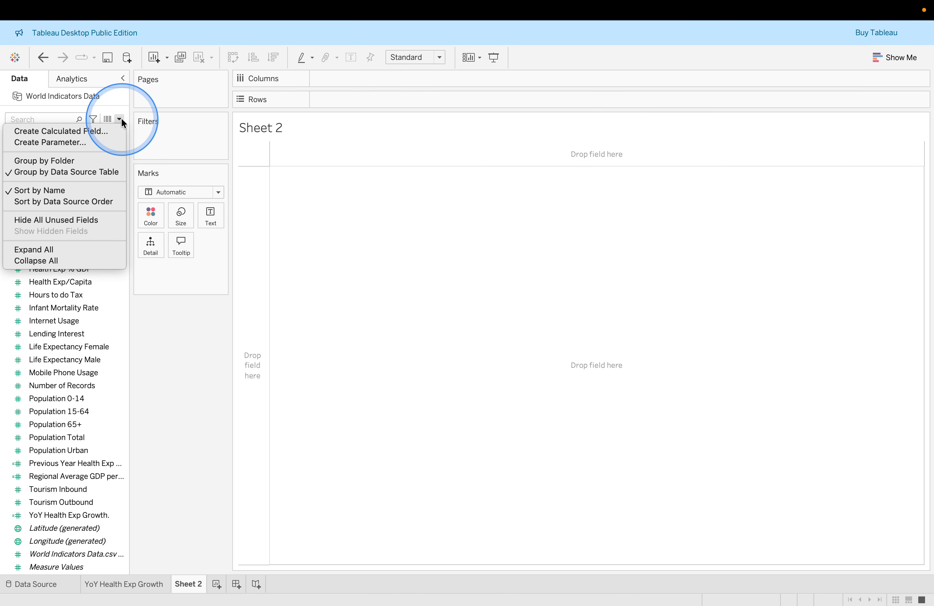
left_click(113, 133)
left_click(266, 228)
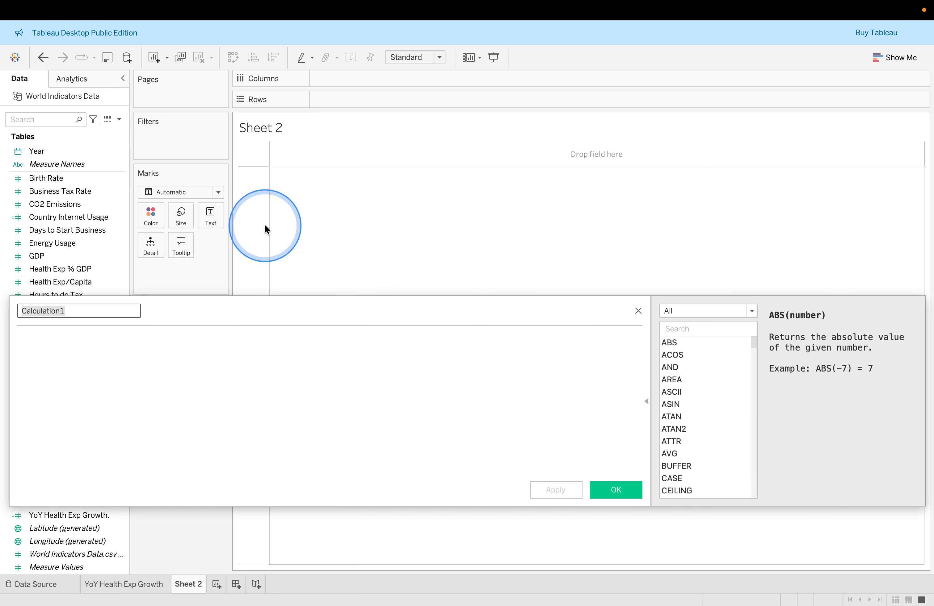
type("GDP Performance Tier")
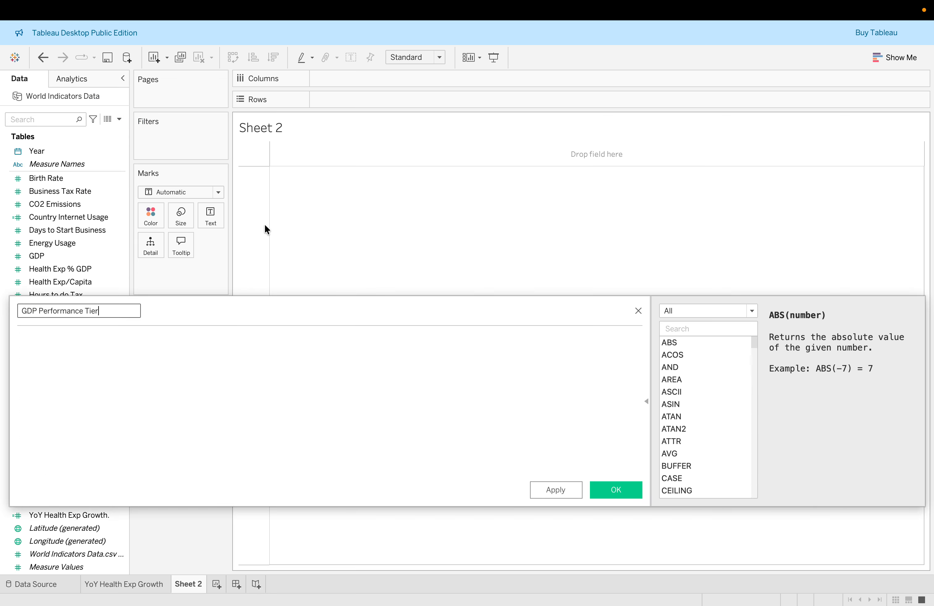
left_click(265, 375)
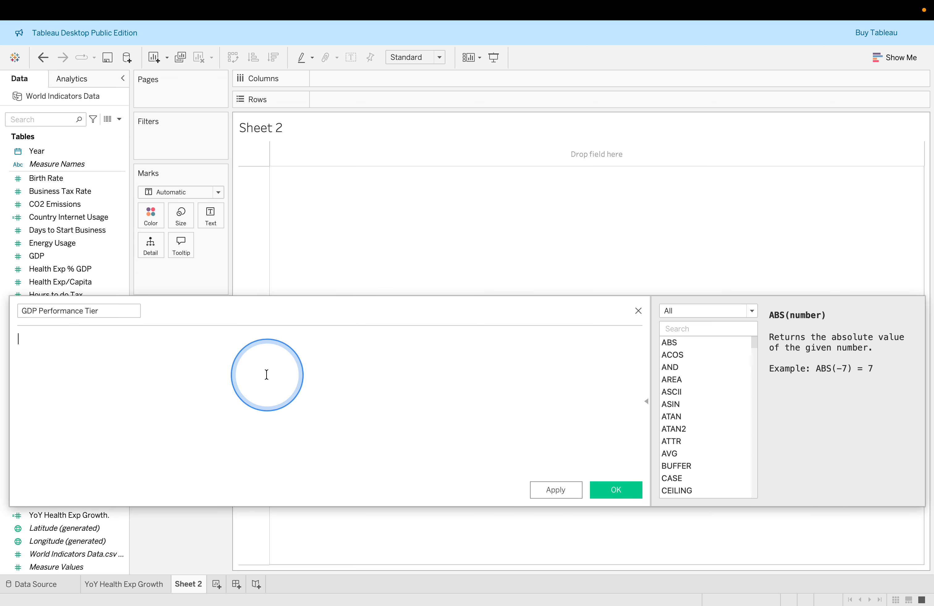
key("super+Tab")
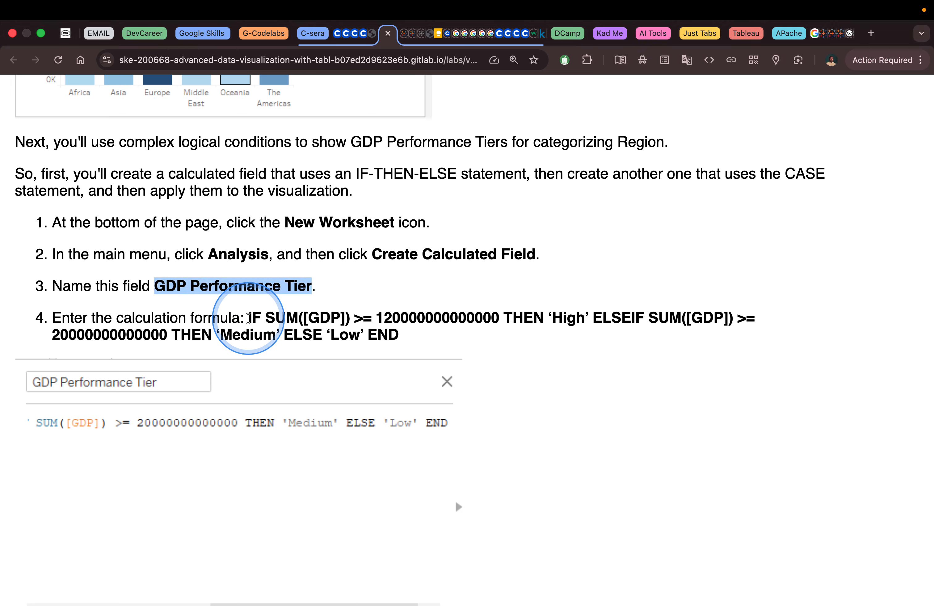
left_click_drag(251, 318, 487, 317)
left_click(480, 318)
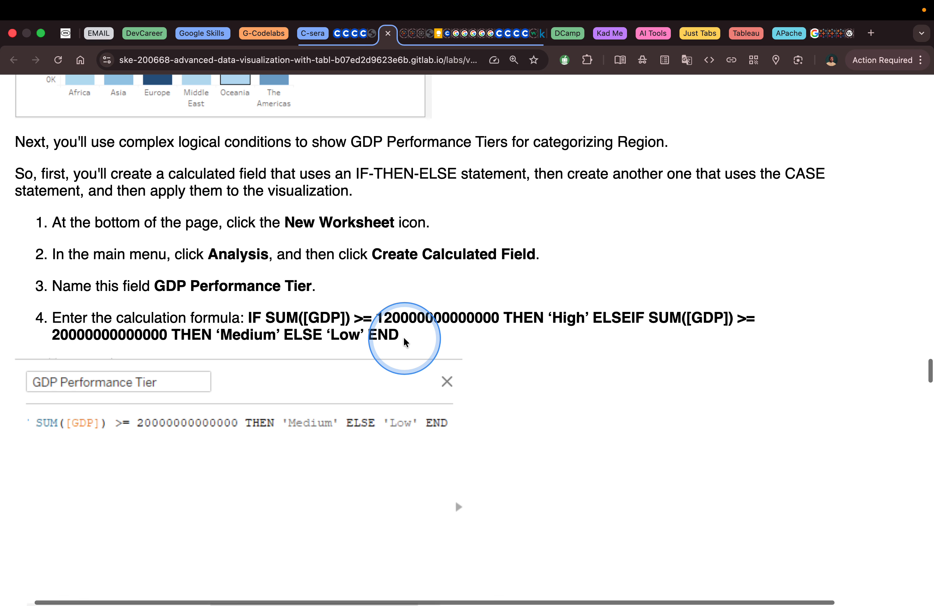
scroll(408, 345, "down", 5)
scroll(405, 343, "up", 2)
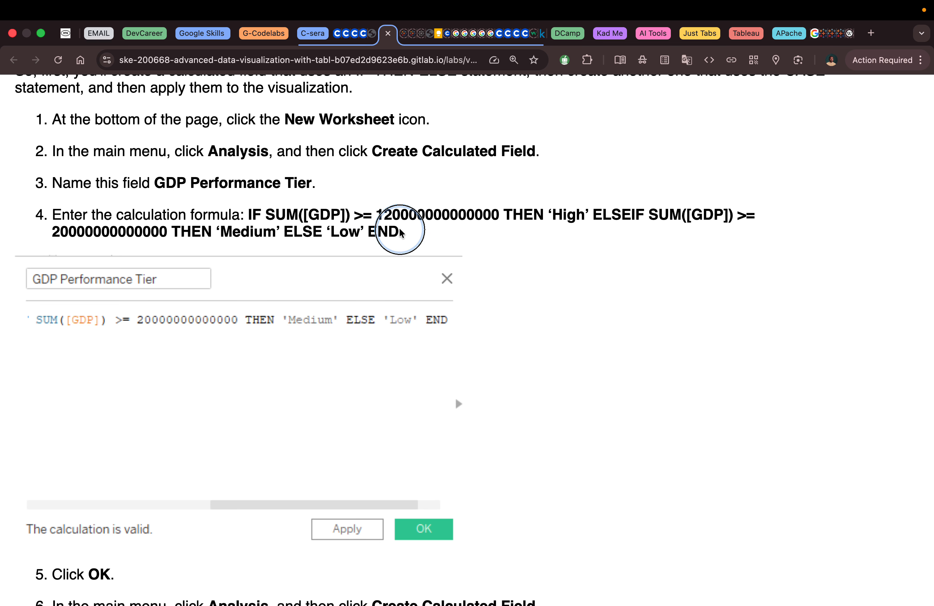
left_click_drag(398, 235, 248, 215)
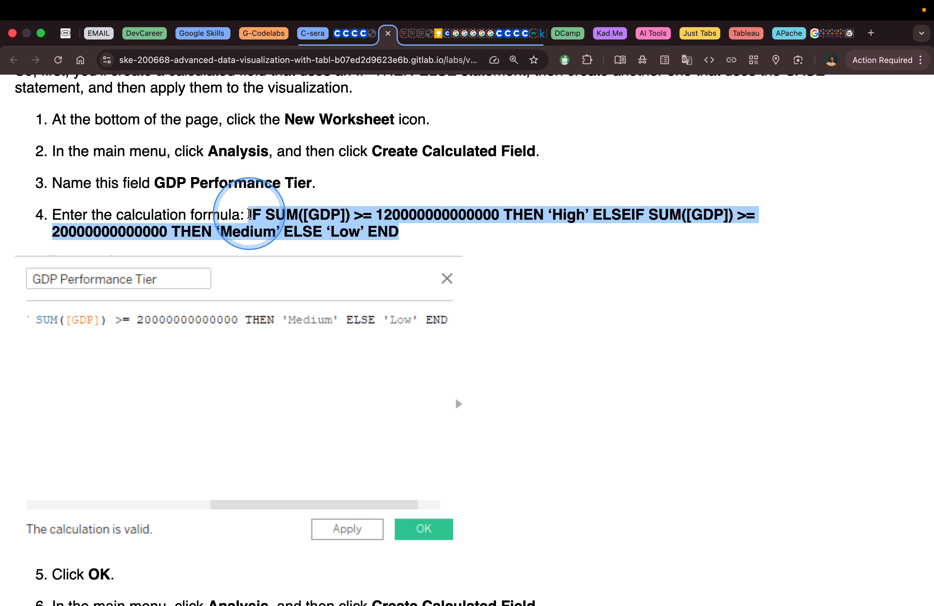
key("ctrl+Left")
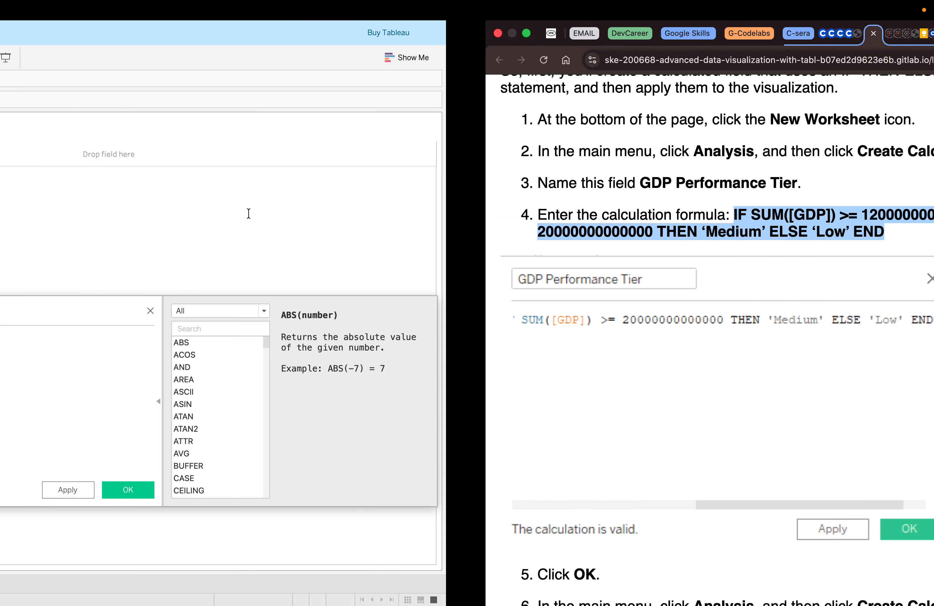
left_click(259, 358)
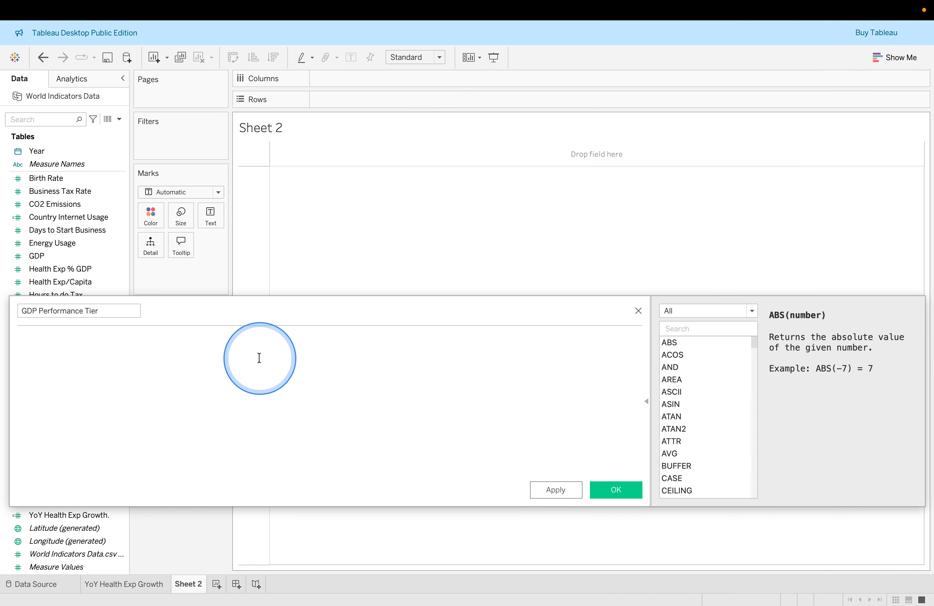
key("ctrl+v")
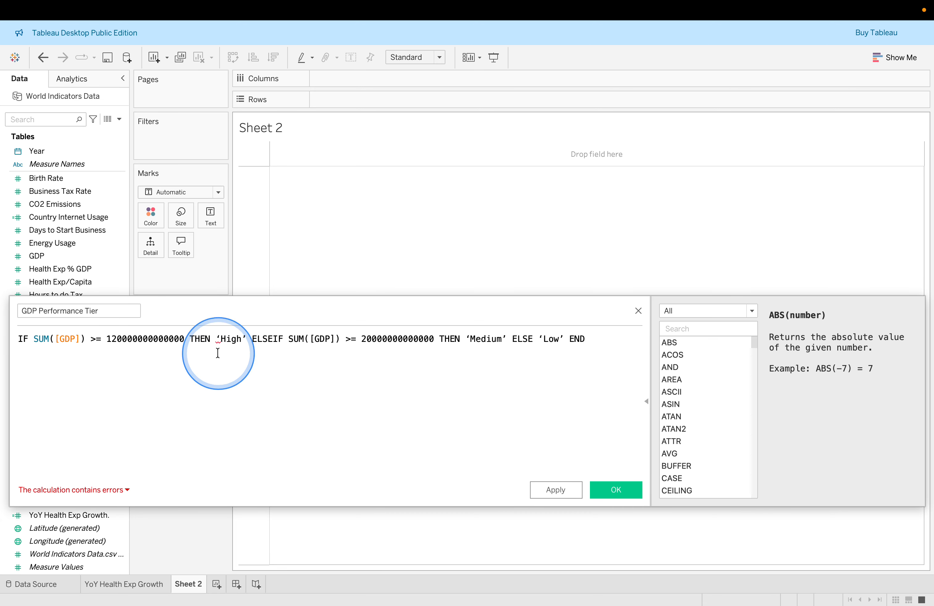
Inspect the calculation error and break the GDP Performance Tier formula onto separate lines at each THEN and ELSEIF
left_click(123, 491)
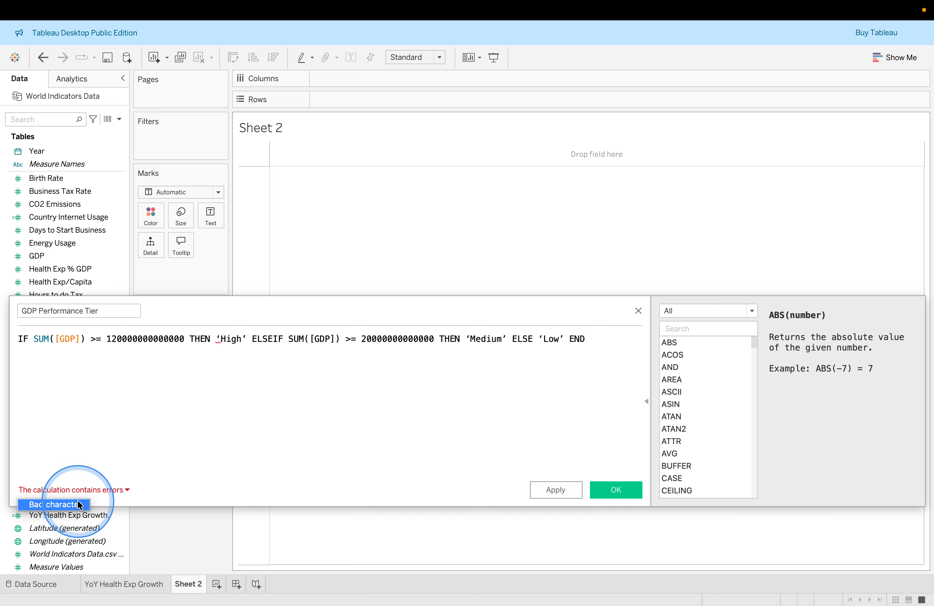
left_click(132, 435)
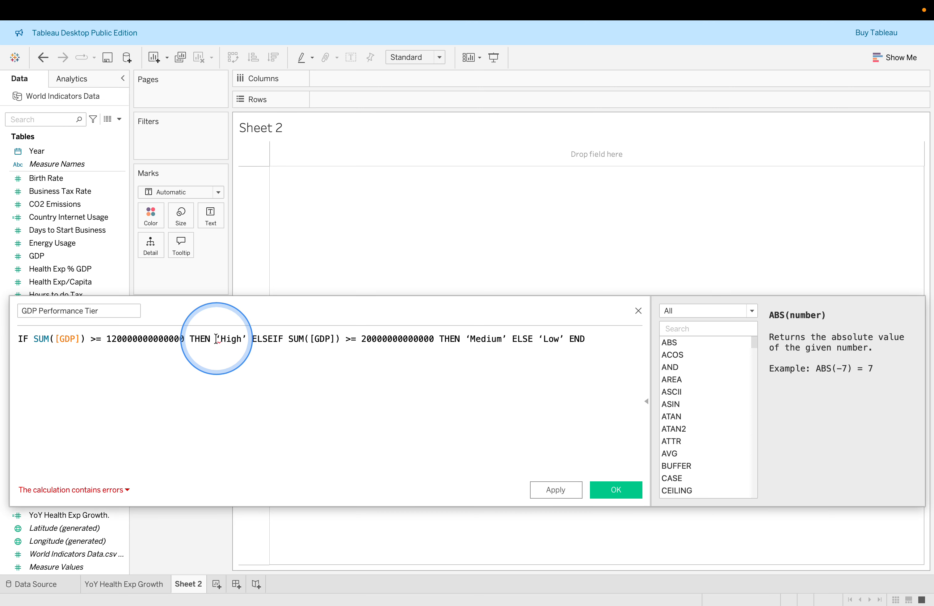
mouse_move(216, 341)
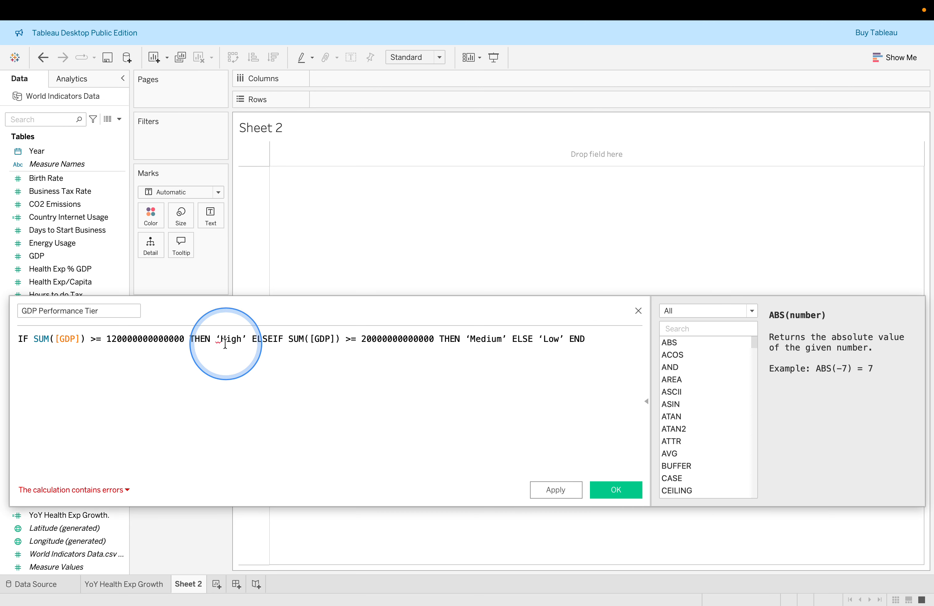
left_click(219, 341)
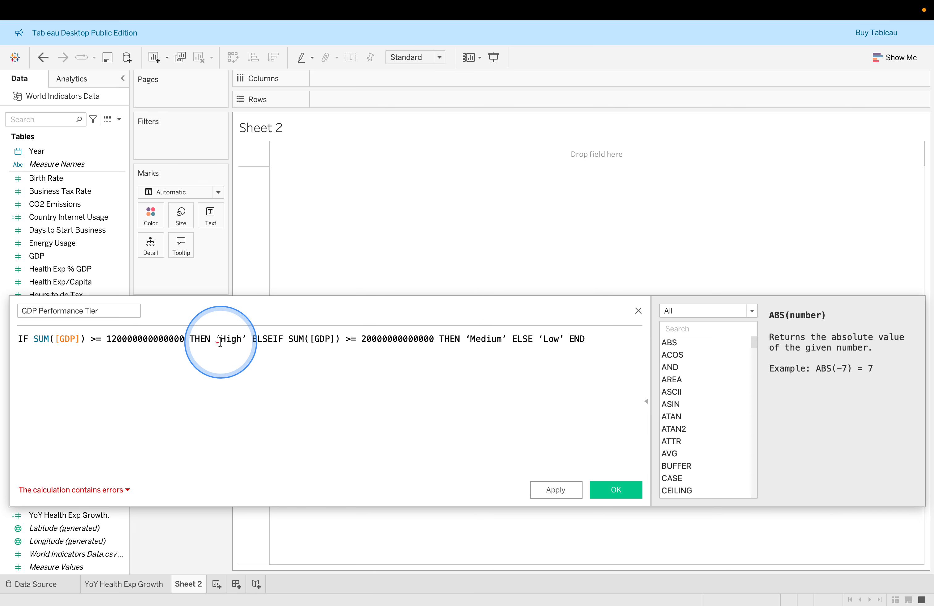
left_click(192, 341)
key("Return")
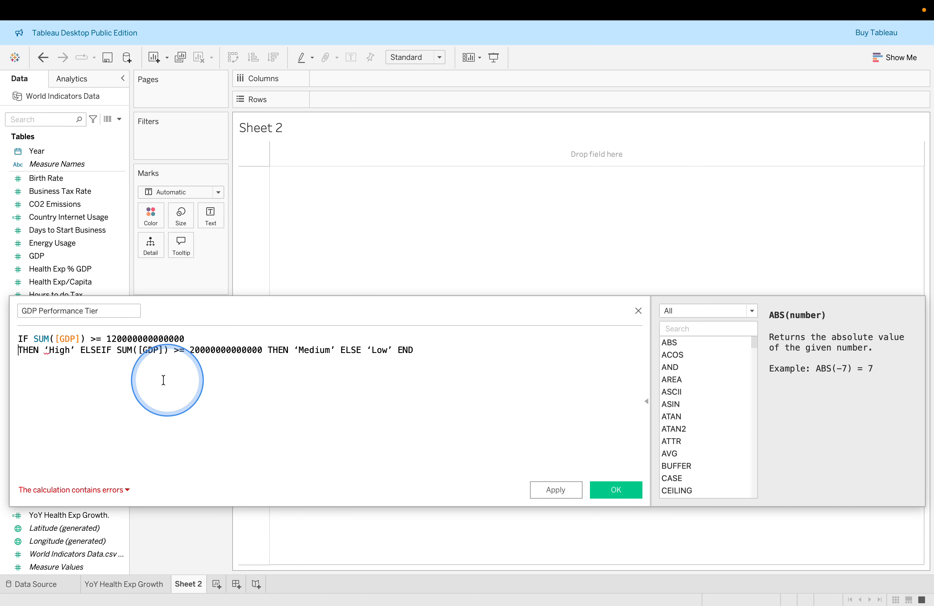
left_click(96, 488)
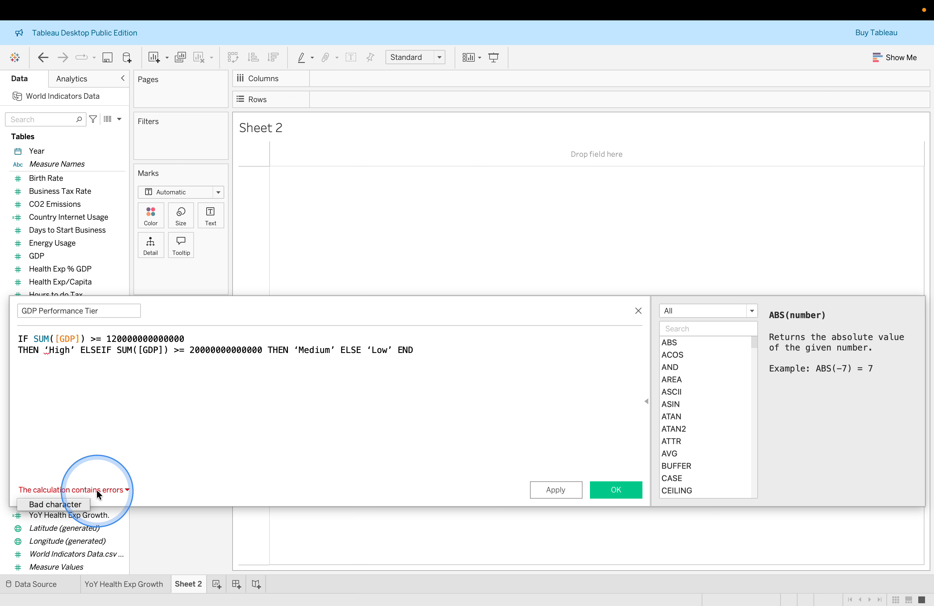
left_click(75, 505)
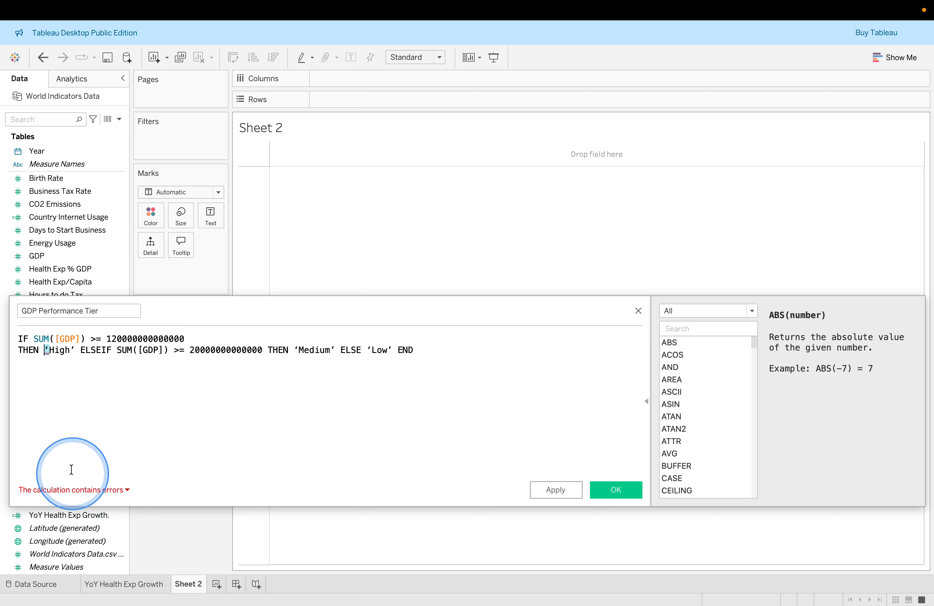
left_click(48, 352)
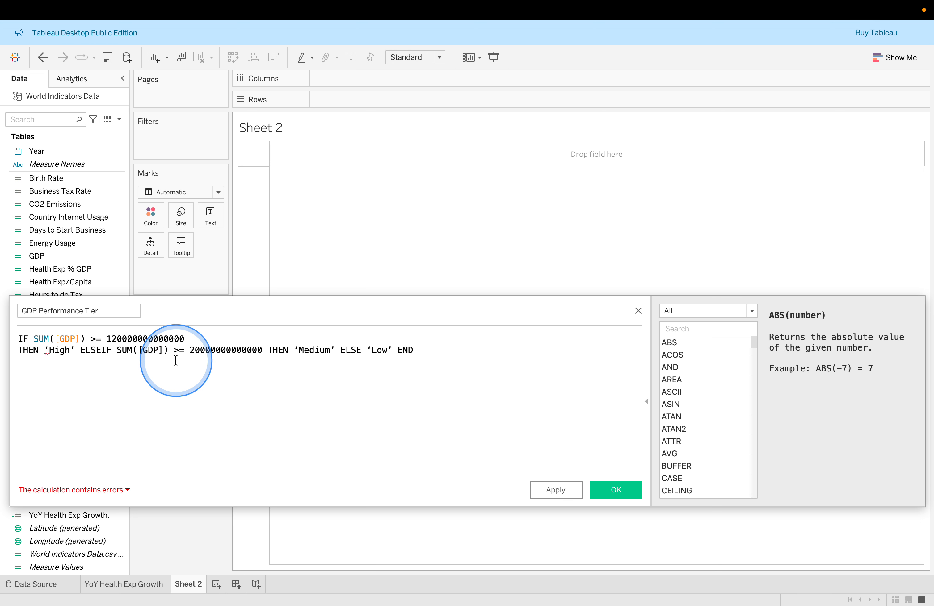
left_click(81, 352)
key("Return")
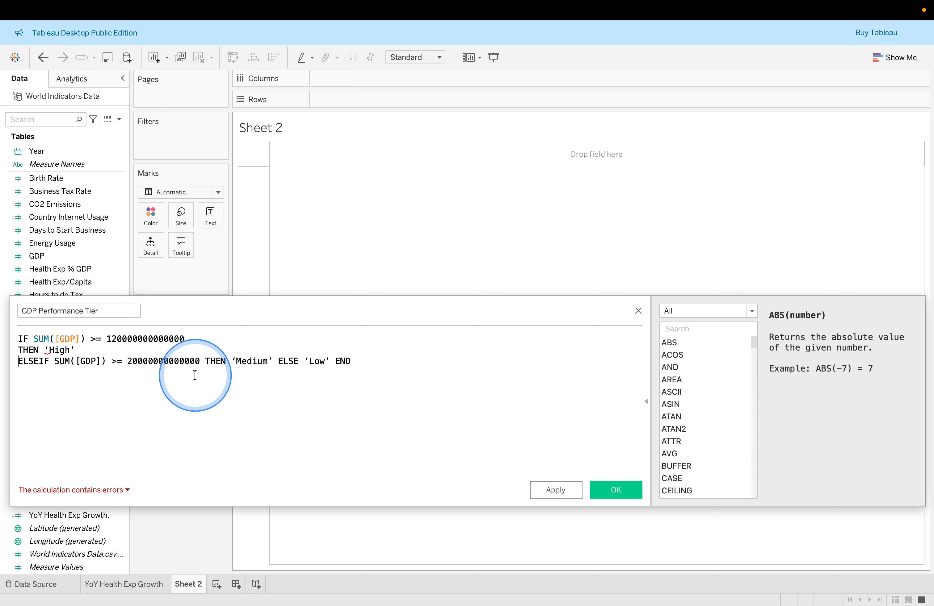
left_click(206, 362)
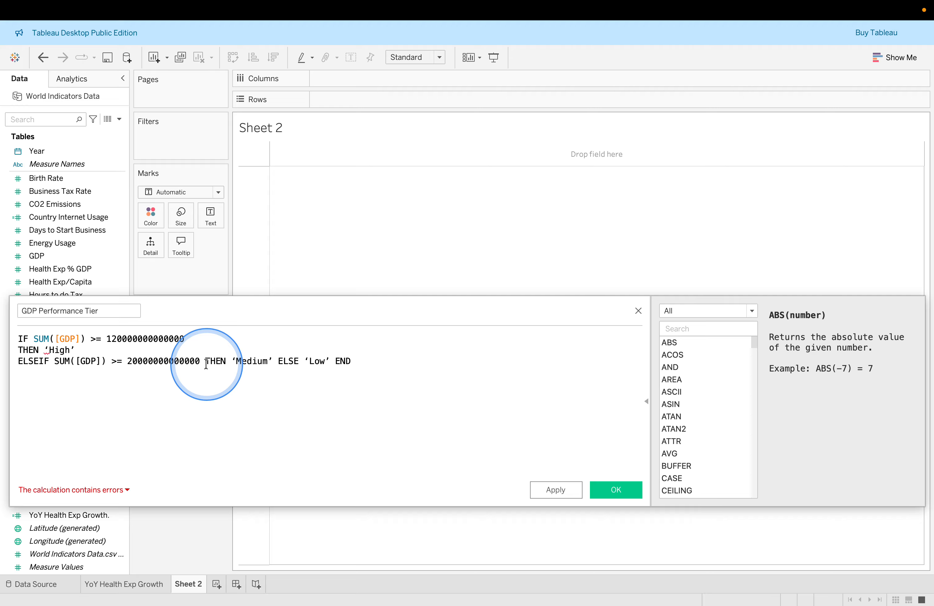
key("Return")
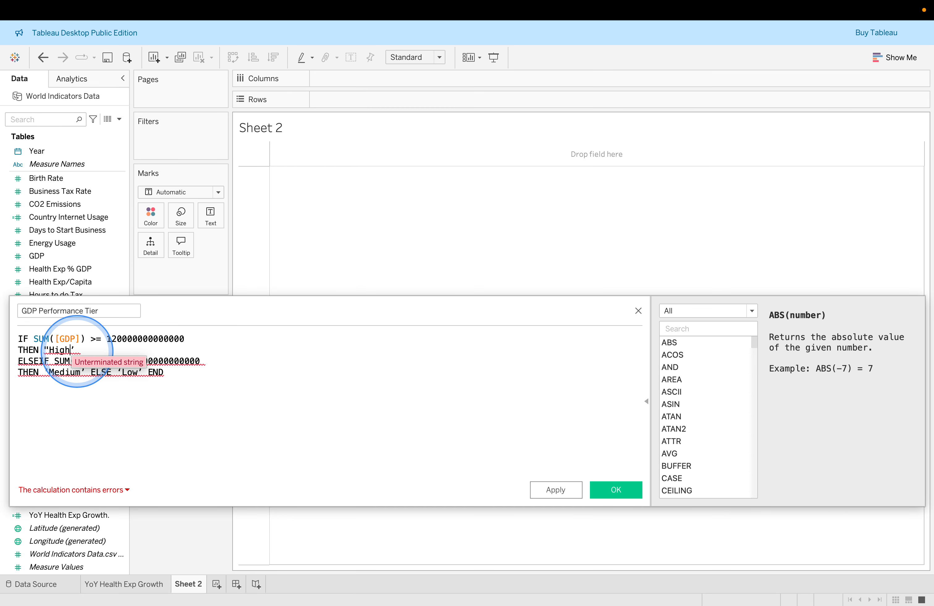
Replace the curly quotes around High, Medium and Low with straight double quotes and apply the calculation
key("BackSpace")
type("h")
left_click(75, 350)
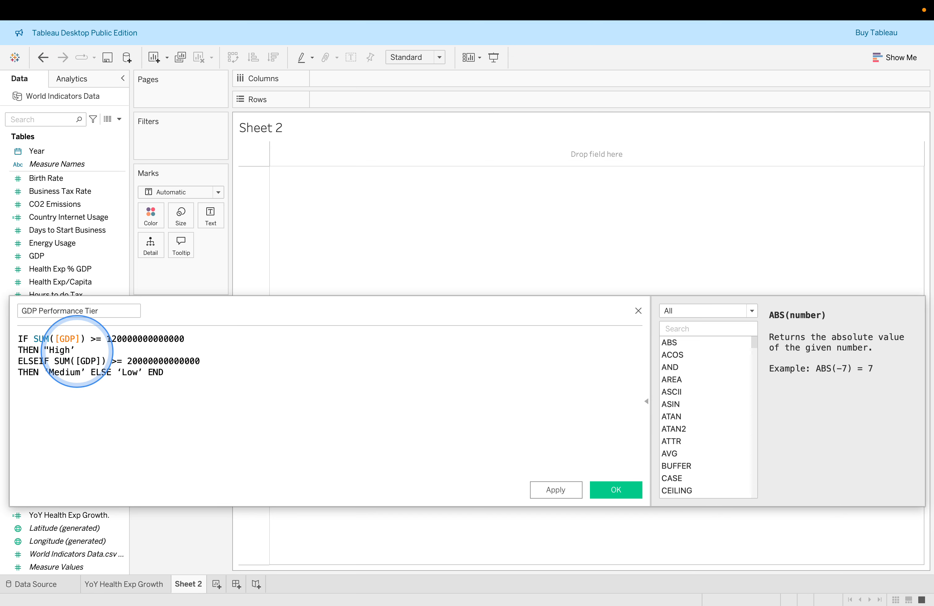
key("BackSpace")
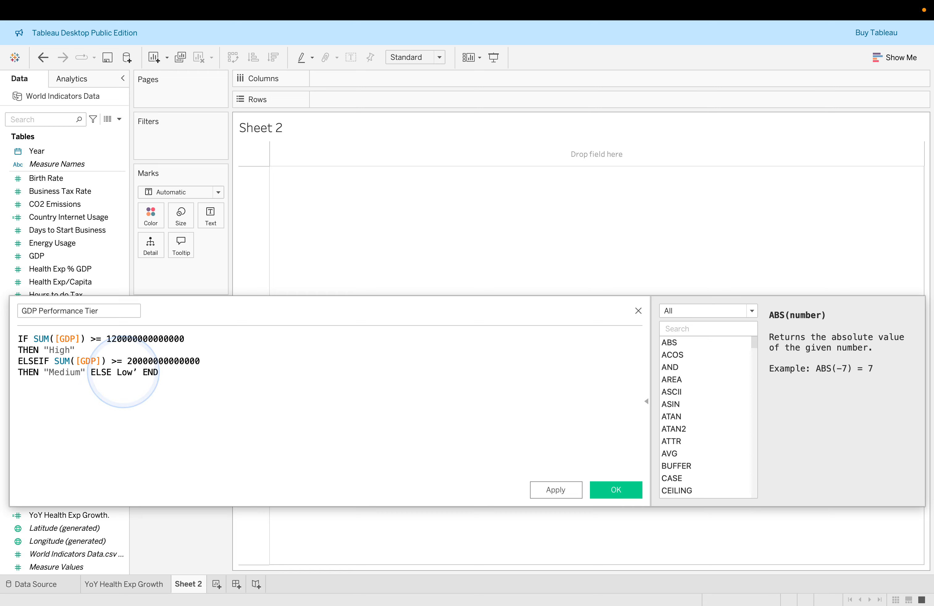
left_click(139, 367)
key("BackSpace")
type("’")
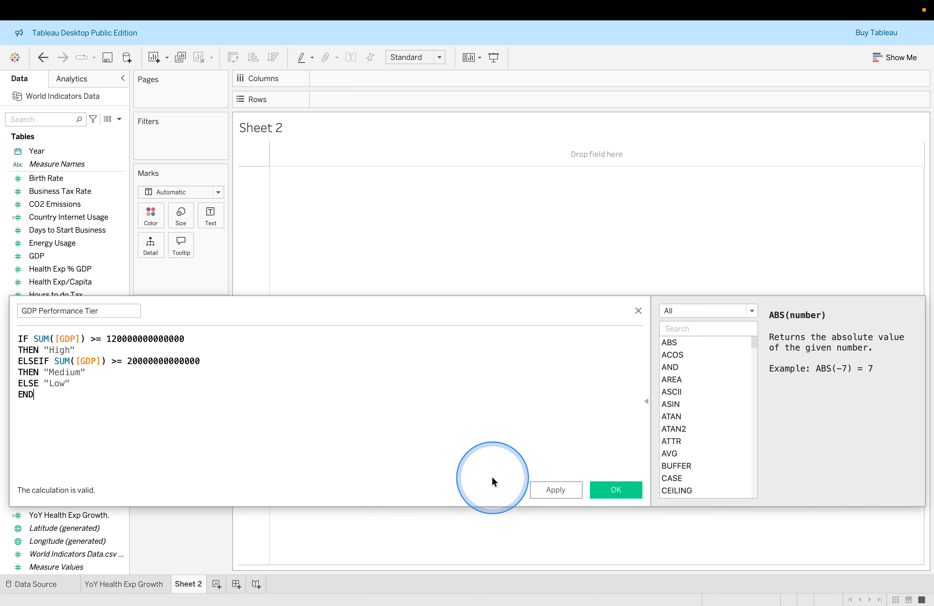
left_click(555, 490)
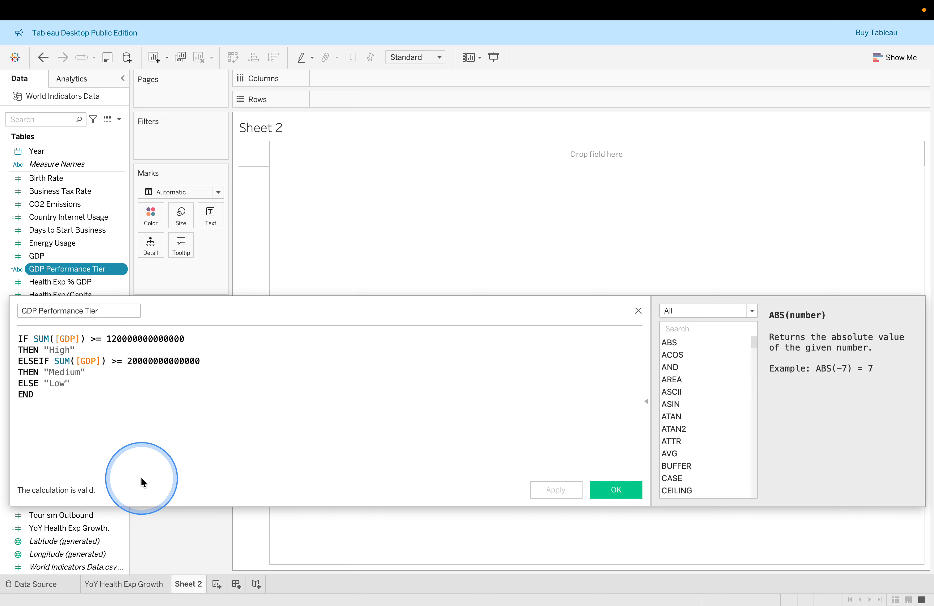
Read the lab's next instructions for the Region Category CASE calculated field
key("ctrl+Right")
scroll(143, 481, "up", 5)
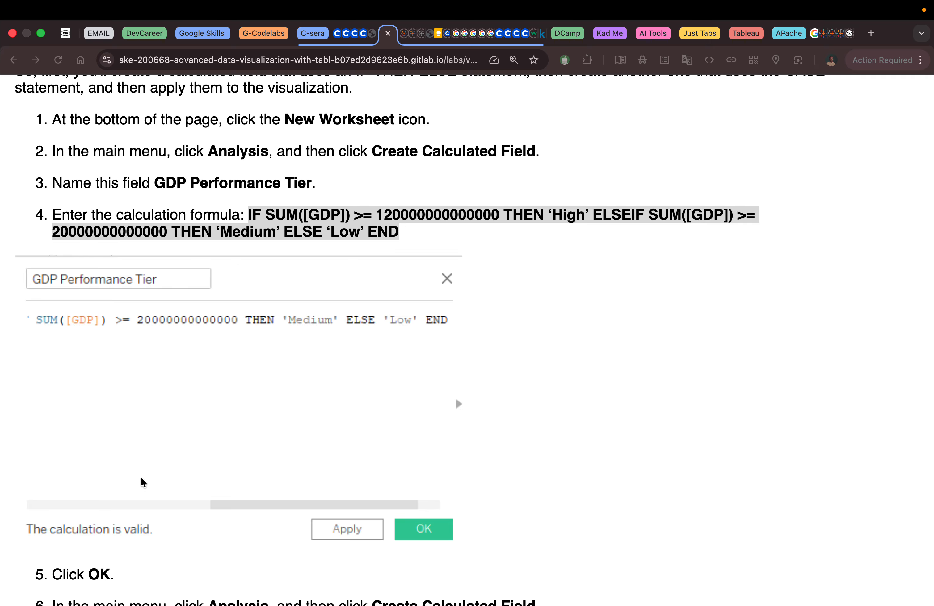
scroll(141, 477, "down", 5)
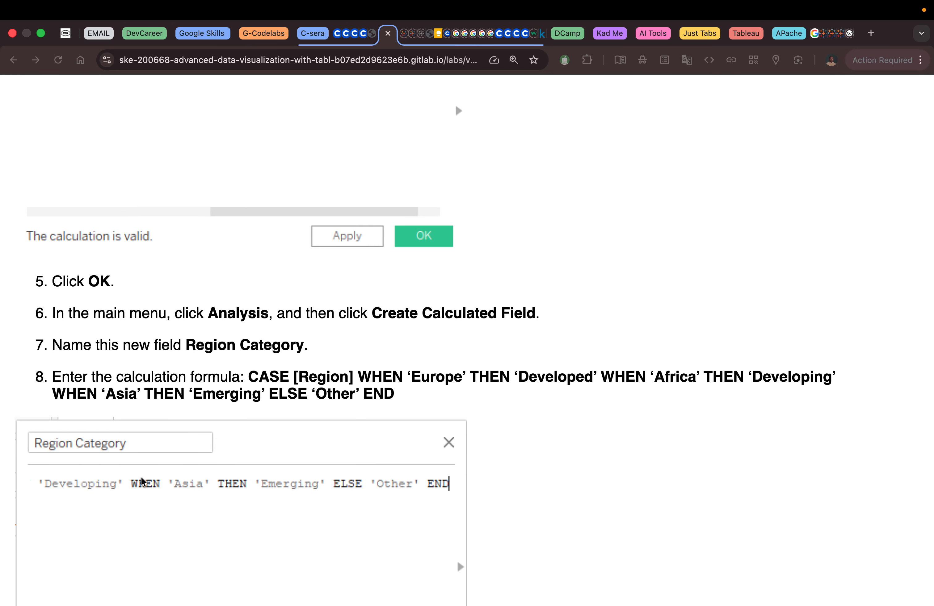
scroll(141, 481, "down", 1)
scroll(141, 481, "up", 4)
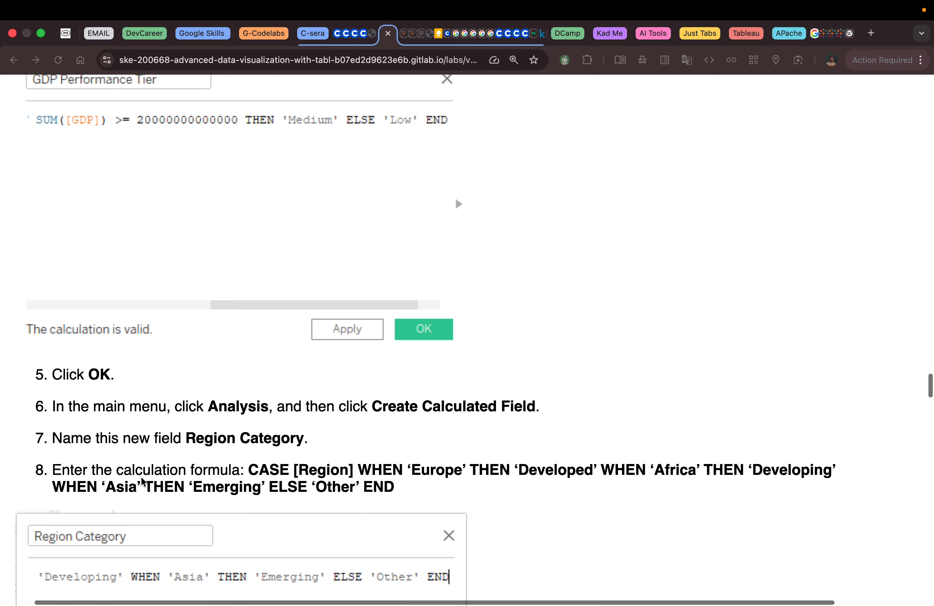
scroll(142, 481, "up", 3)
scroll(142, 481, "down", 3)
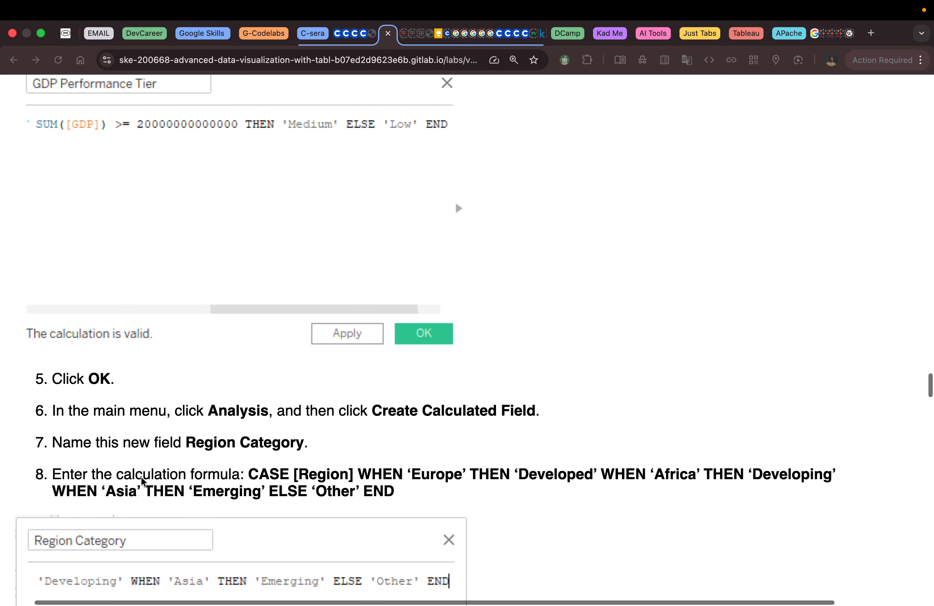
scroll(142, 481, "down", 1)
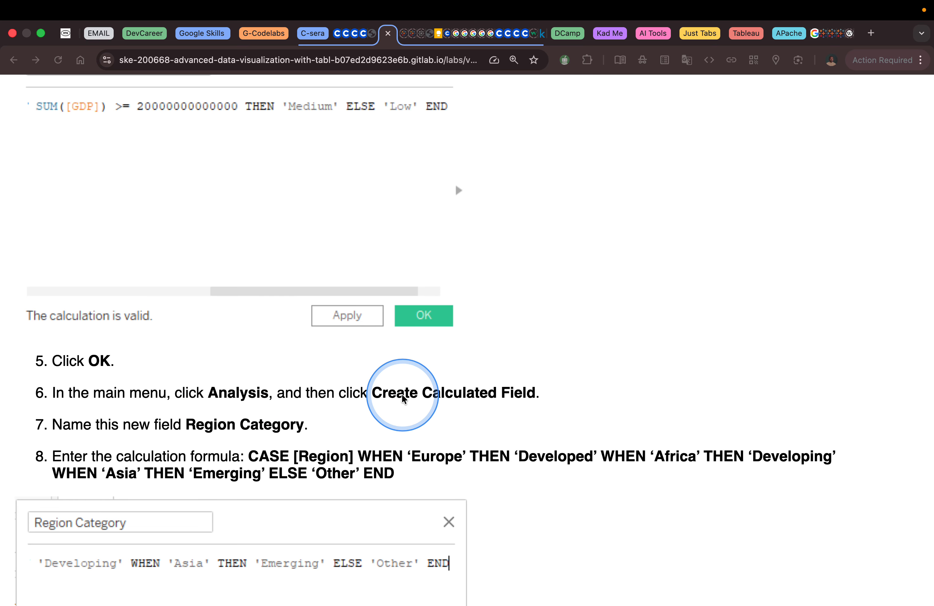
scroll(403, 392, "down", 2)
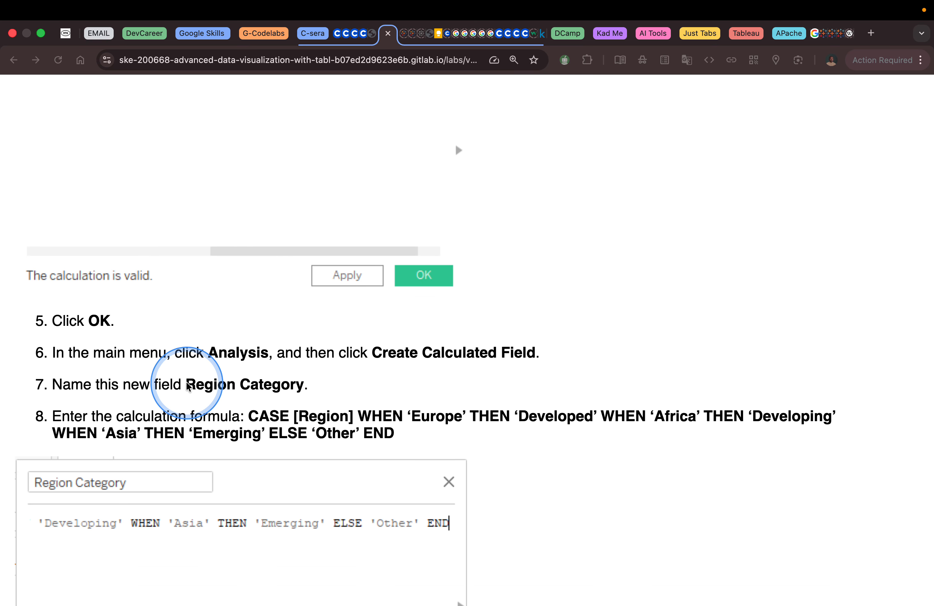
Copy the field name Region Category from the lab instructions
left_click_drag(184, 385, 285, 385)
right_click(285, 385)
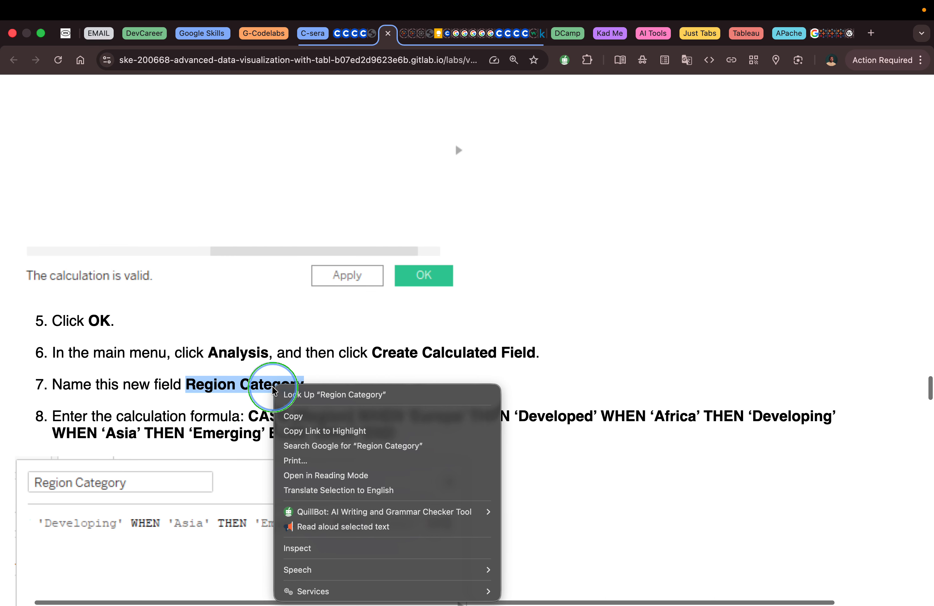
left_click(299, 418)
scroll(299, 418, "down", 4)
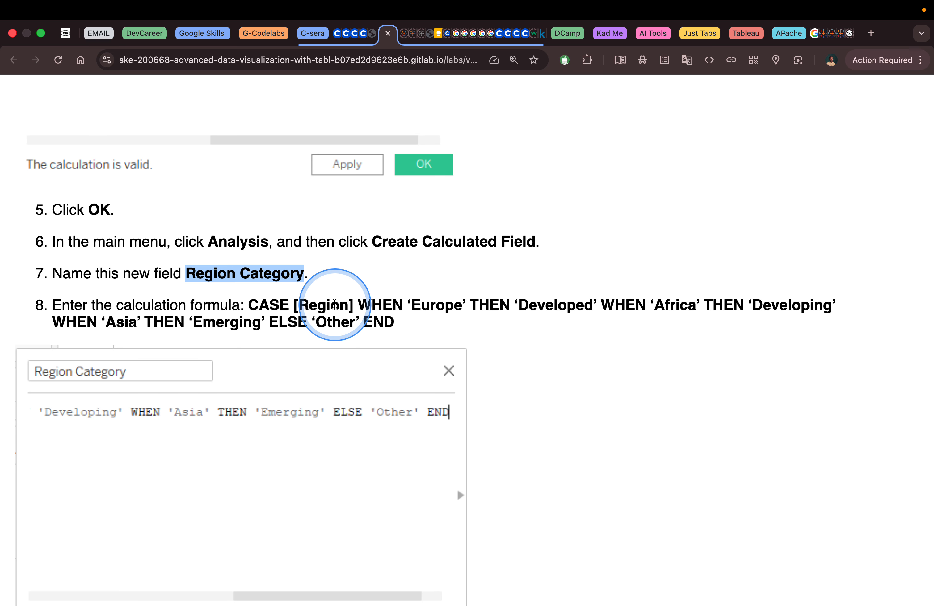
key("ctrl+Left")
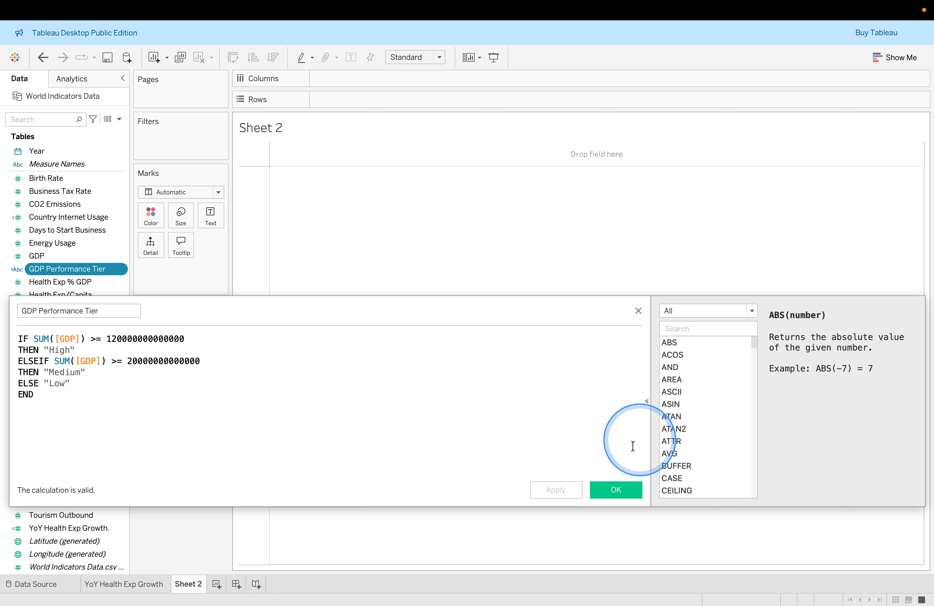
Confirm the GDP Performance Tier field and create a new calculated field named Region Category
left_click(614, 490)
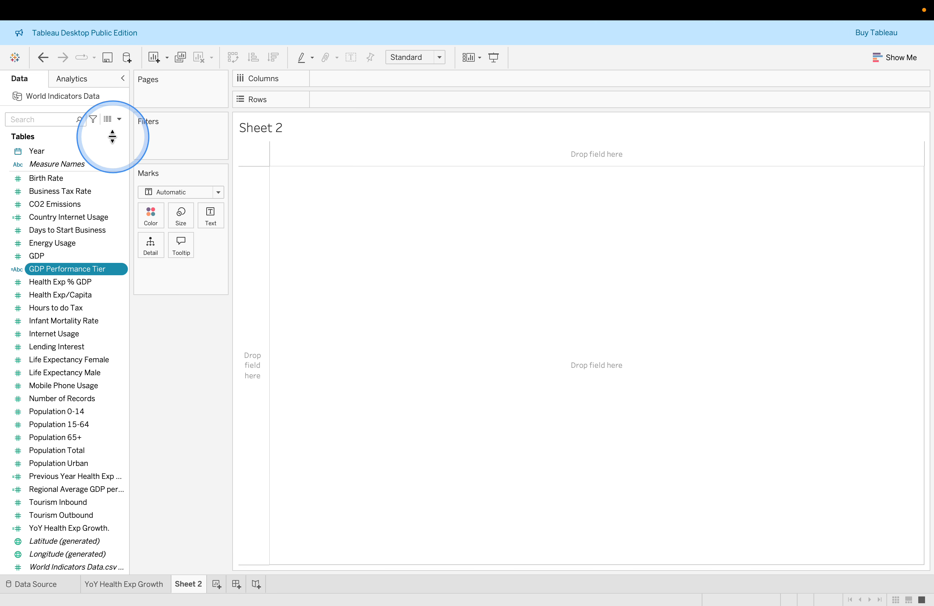
left_click(119, 118)
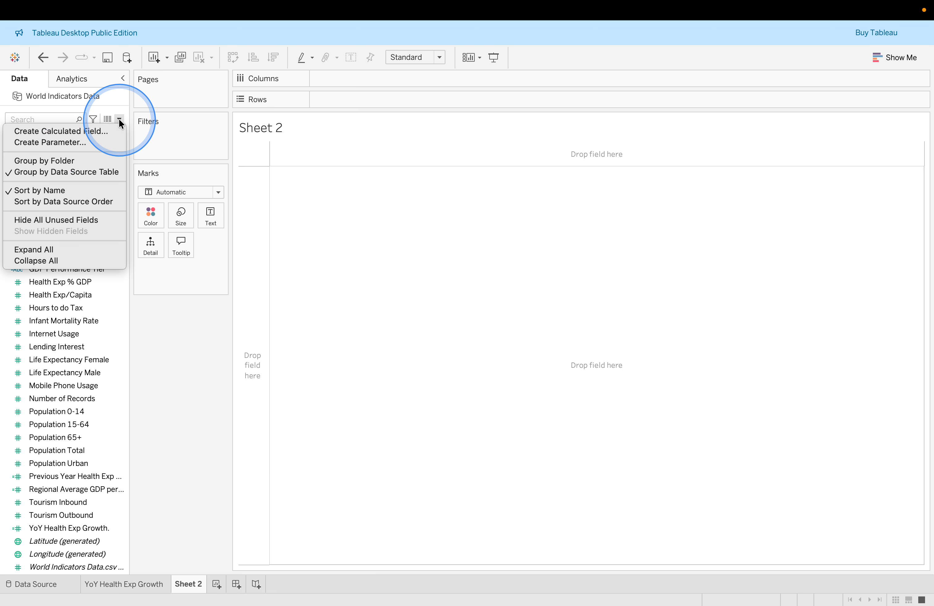
left_click(100, 133)
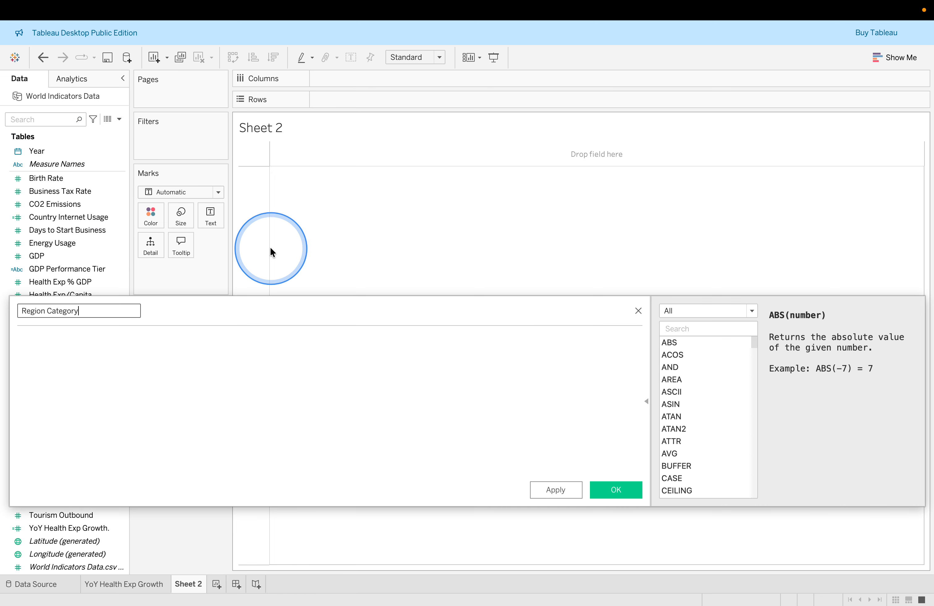
left_click(221, 379)
Copy the lab's formula CASE [Region] WHEN 'Europe' THEN 'Developed' ... ELSE 'Other' END into the calculation
key("ctrl+Right")
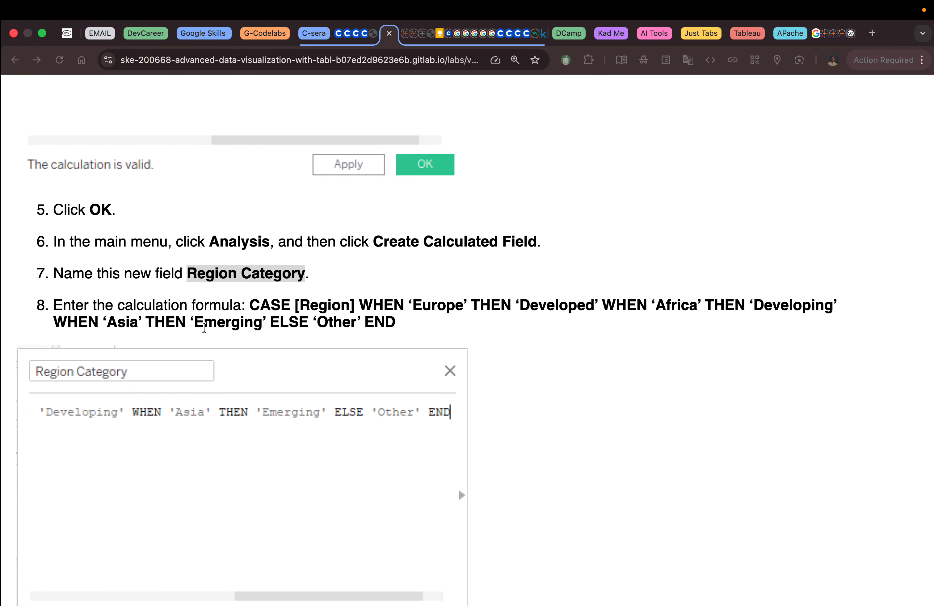
left_click_drag(249, 306, 414, 334)
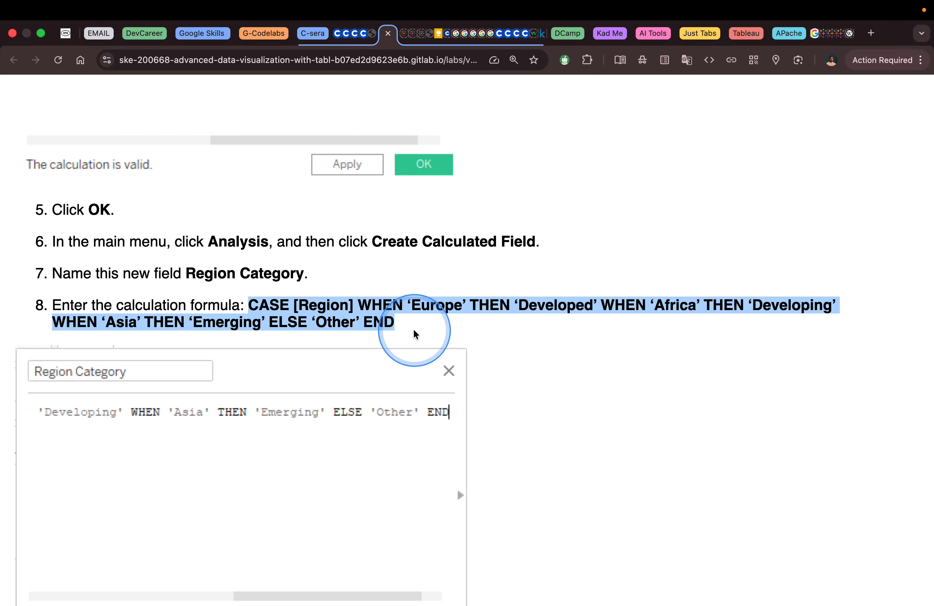
key("ctrl+Left")
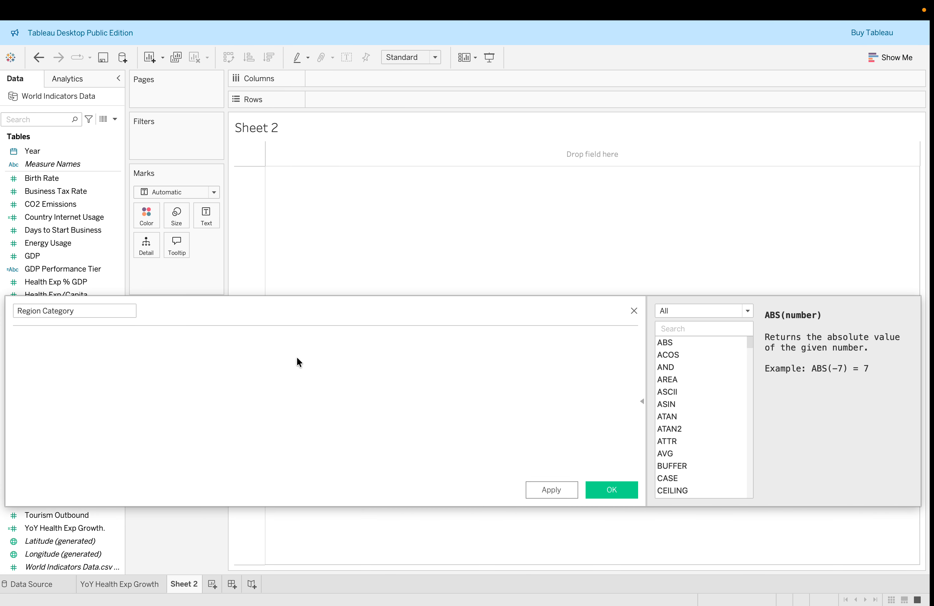
left_click(297, 358)
key("super+v")
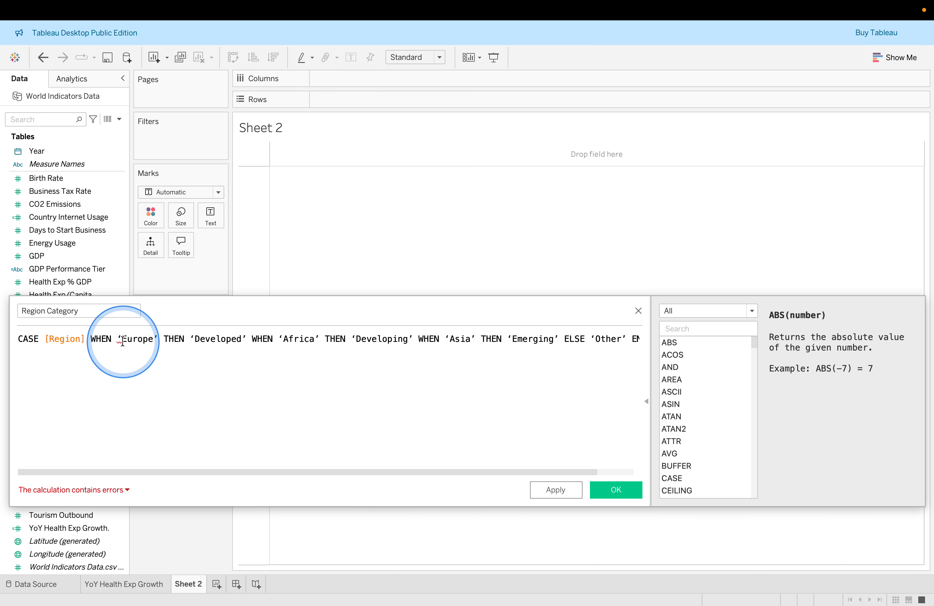
Replace the curly quotes around Europe with straight double quotes in the Region Category formula
key("BackSpace")
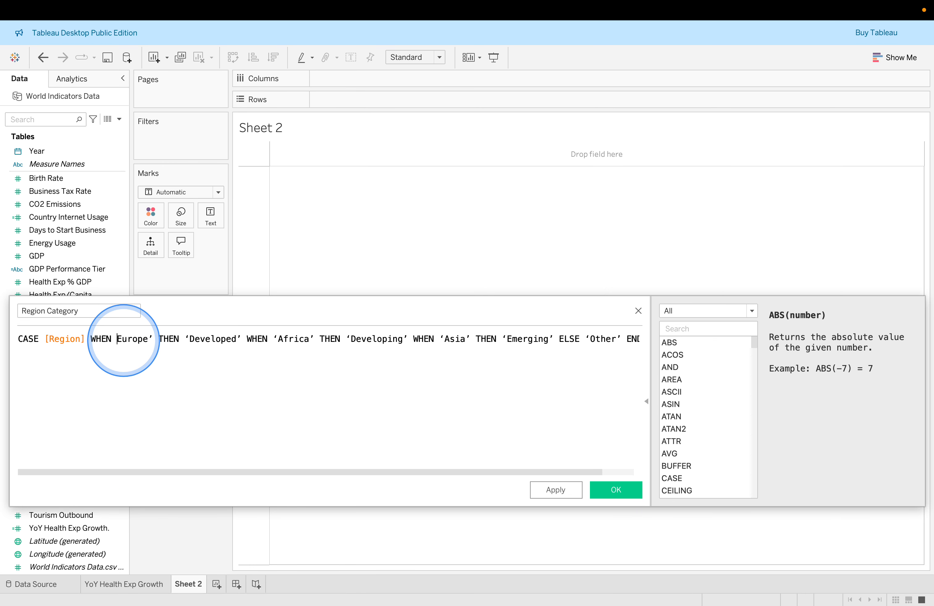
type("\"")
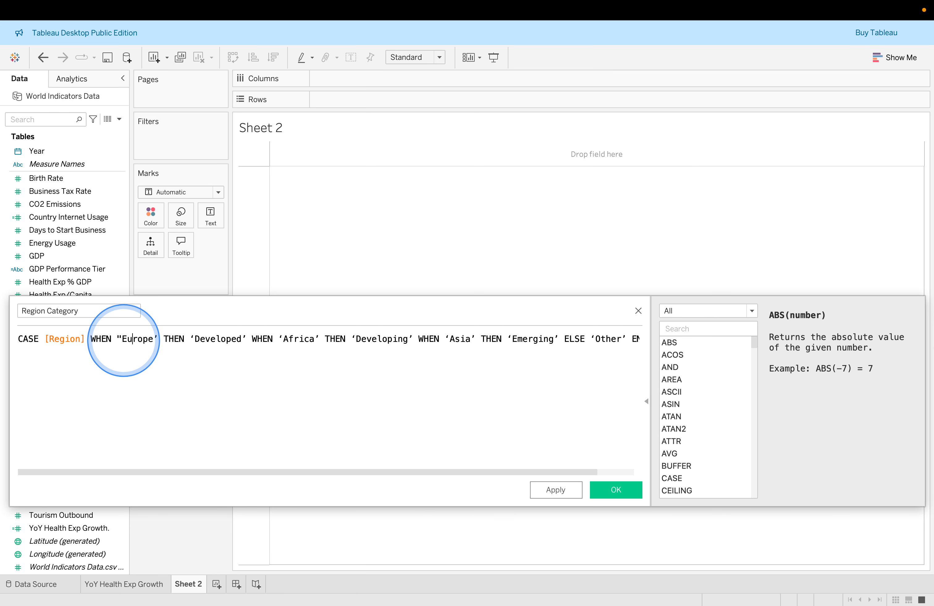
key("Right")
key("Right")
key("Right")
key("Right")
key("Right")
key("BackSpace")
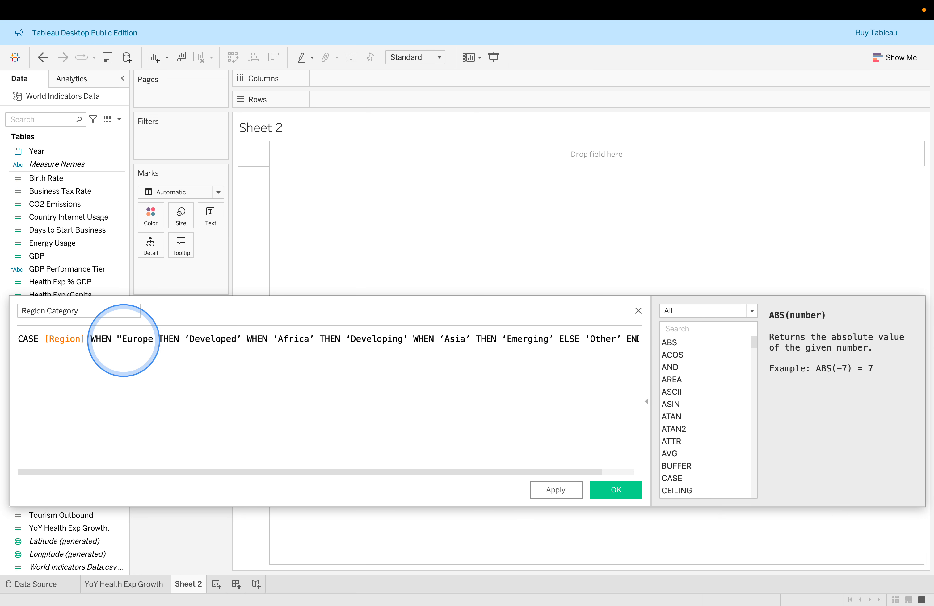
type("\"")
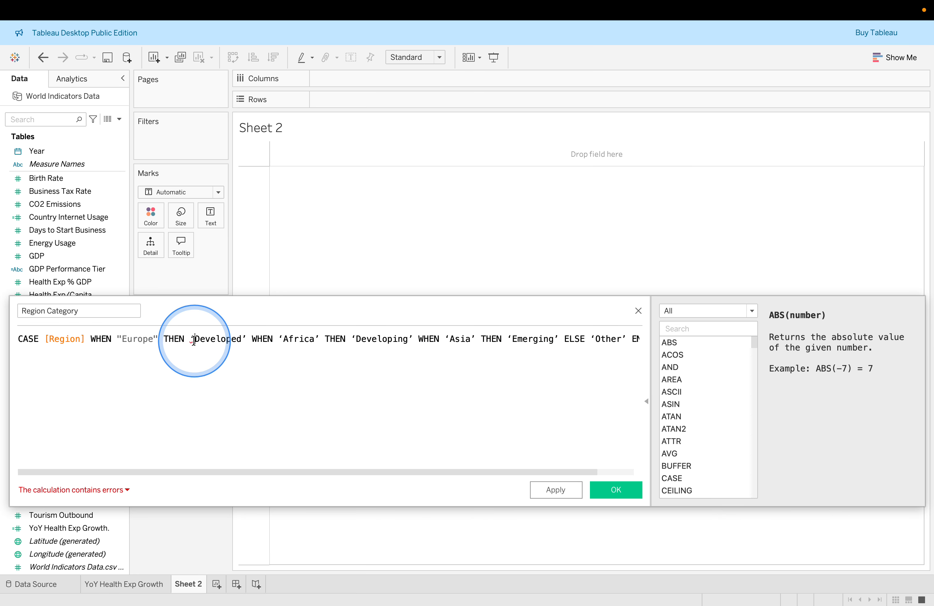
Break the Region Category formula before the first THEN and replace the curly quotes around Developed with straight double quotes
left_click(194, 339)
left_click(163, 339)
key("Return")
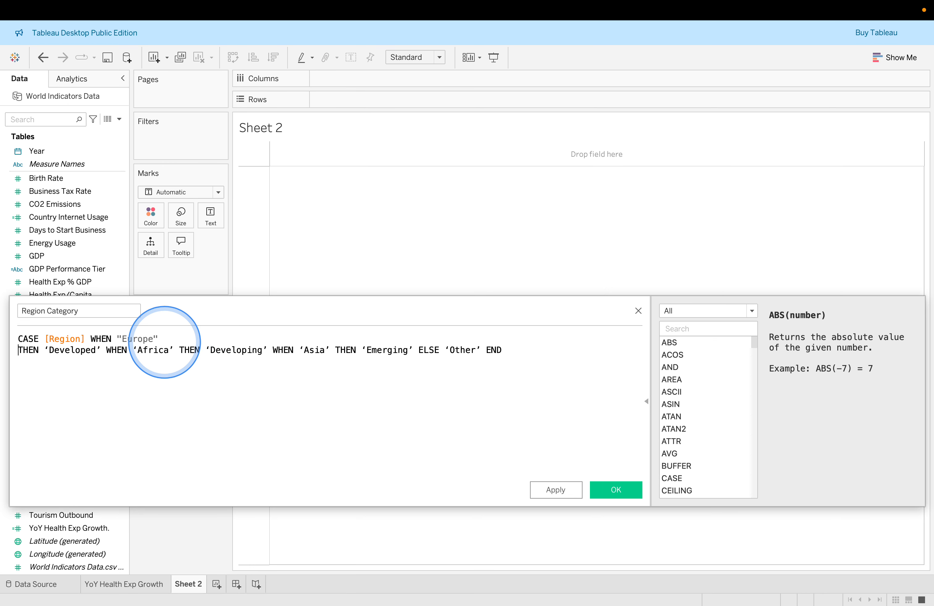
left_click(48, 351)
key("BackSpace")
type("\"")
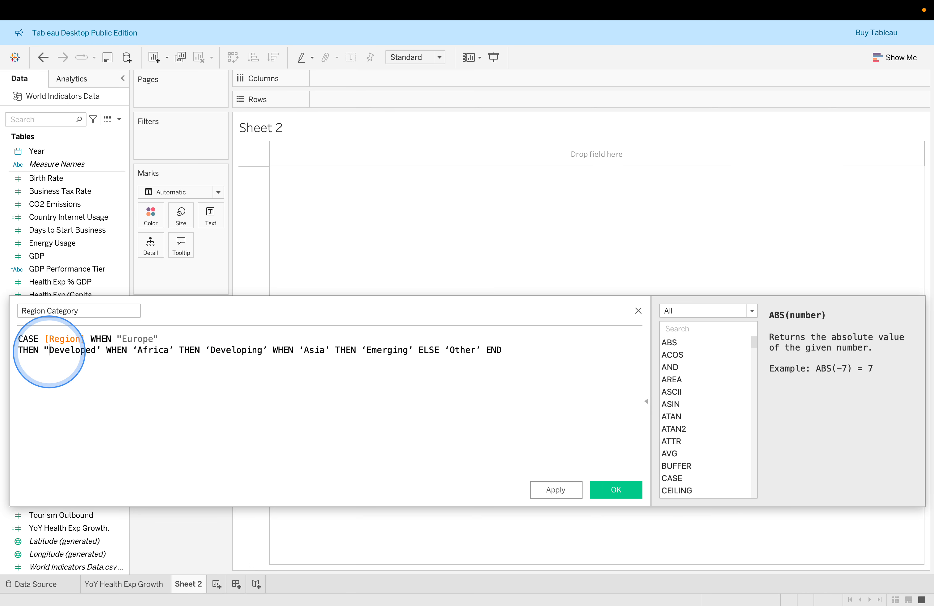
left_click(99, 351)
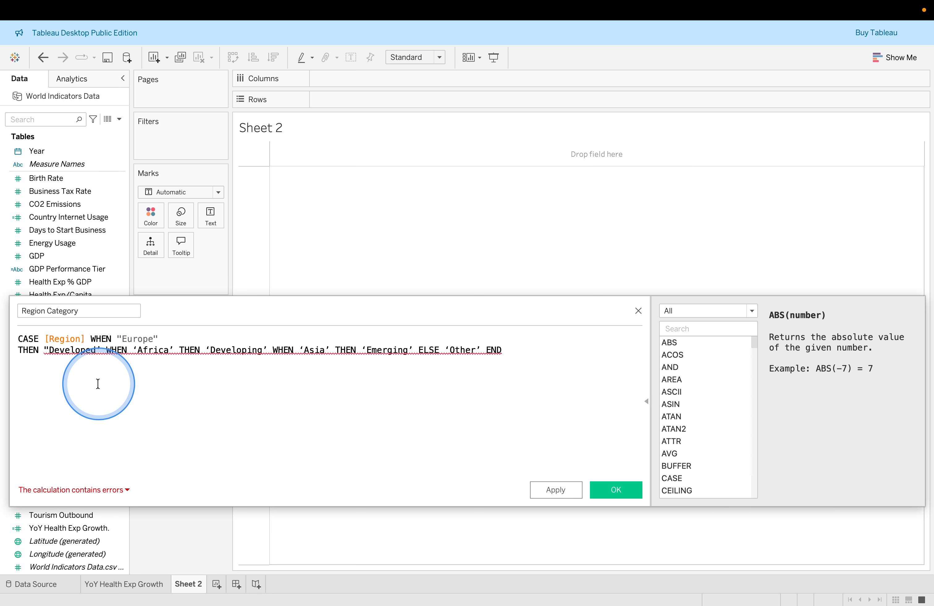
key("BackSpace")
type("\"")
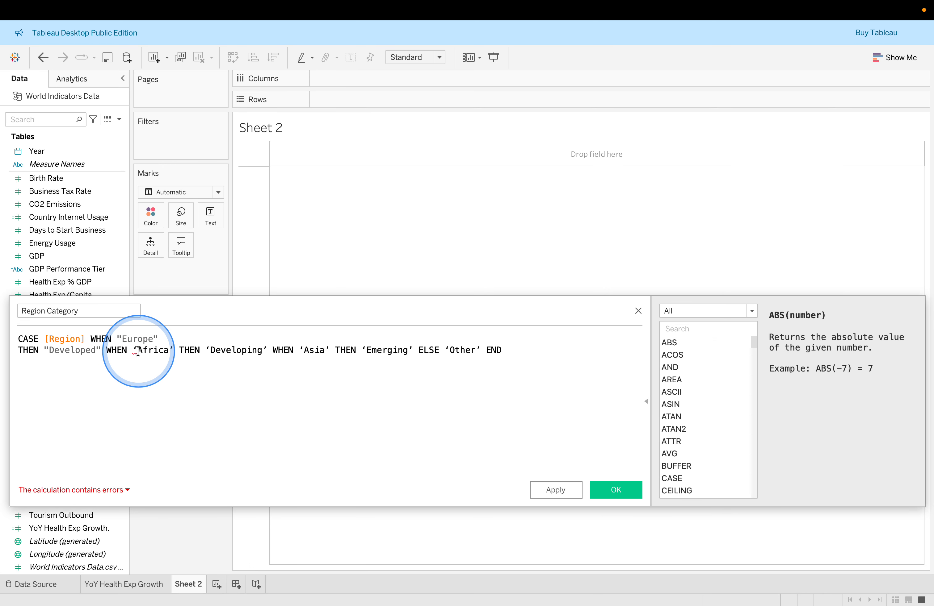
Replace the curly quotes around Africa with straight quotes and start a new line before the following THEN
left_click(137, 351)
key("BackSpace")
type("'")
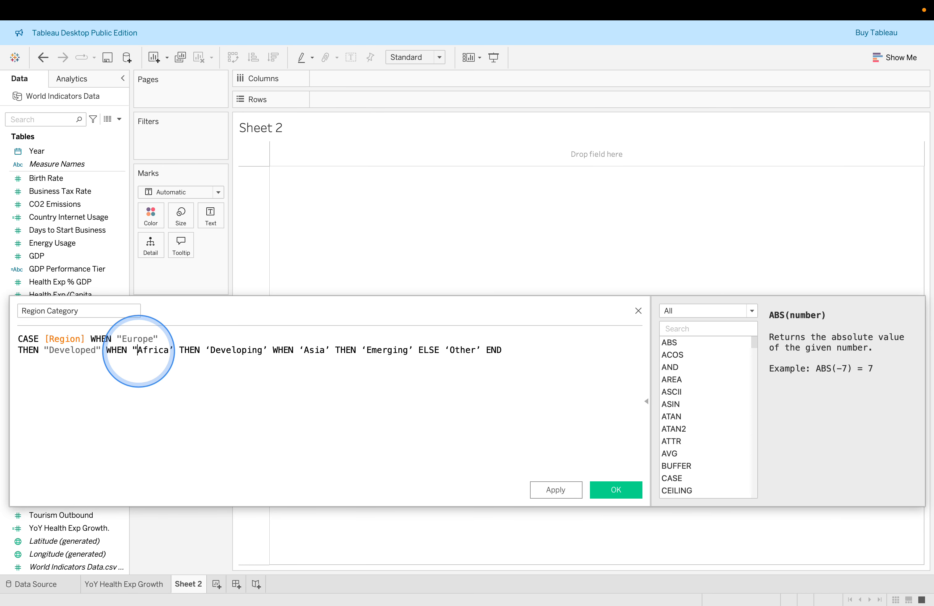
left_click(172, 352)
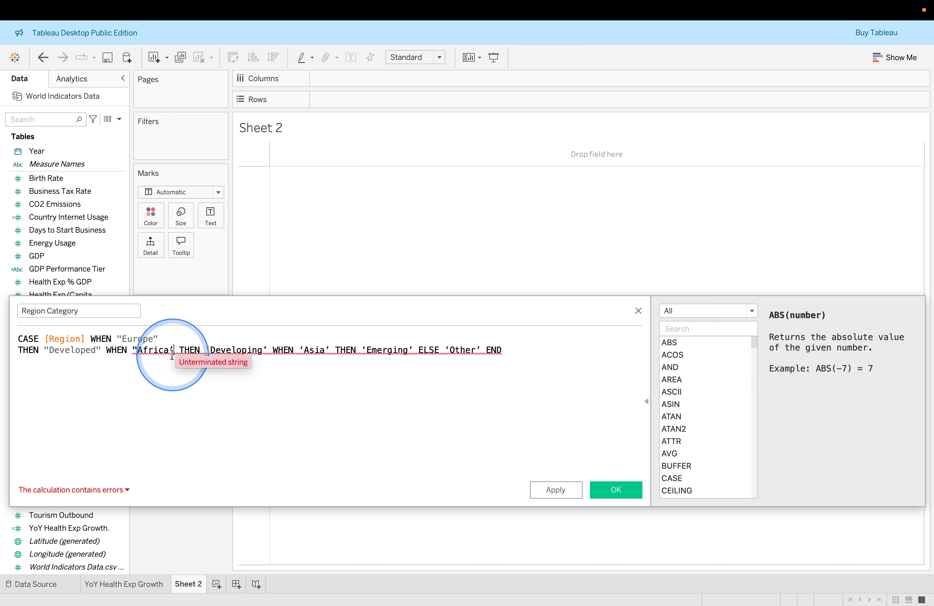
type("\"")
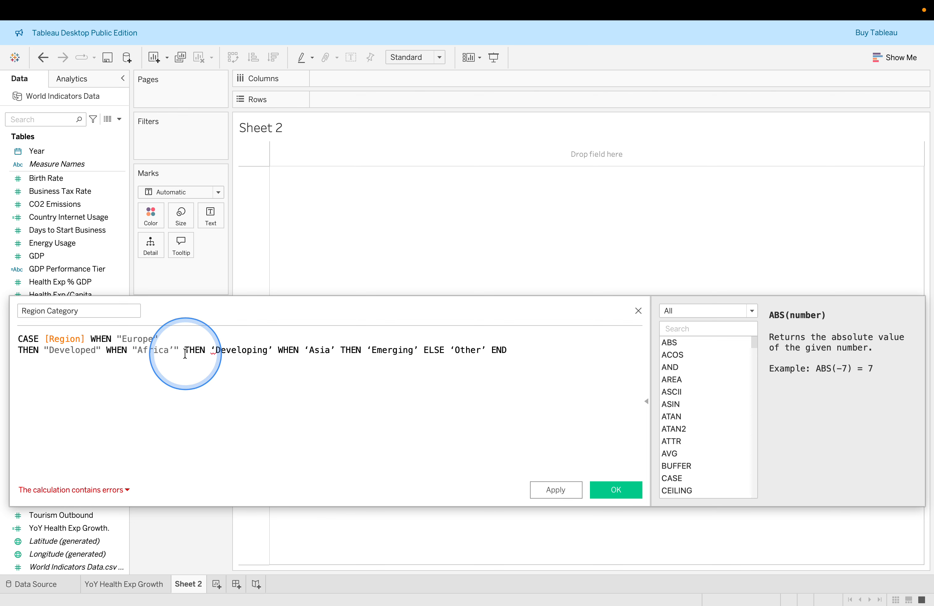
key("Return")
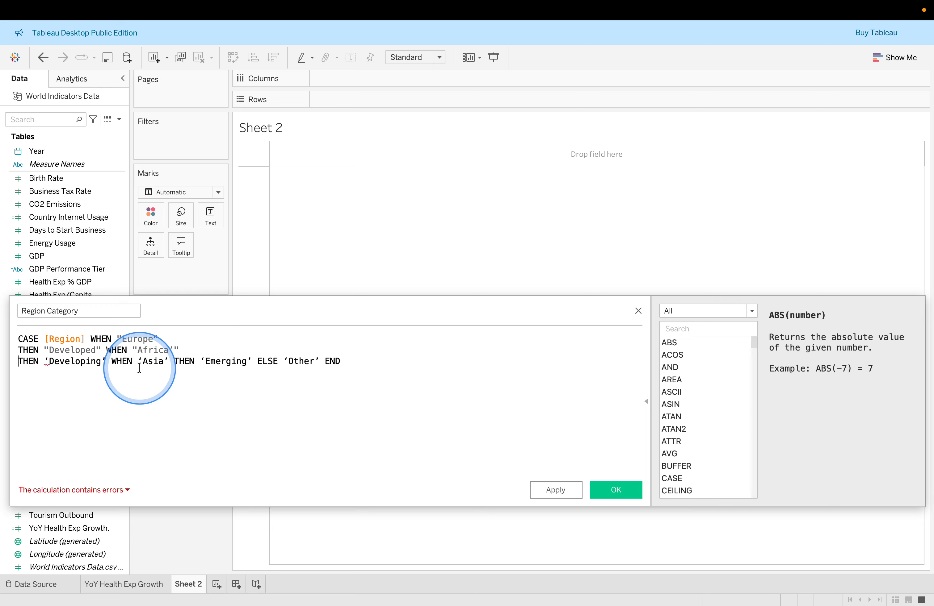
Replace the curly quotes around Developing and Asia with straight double quotes, breaking the line after Asia
left_click(49, 362)
key("BackSpace")
type("\"")
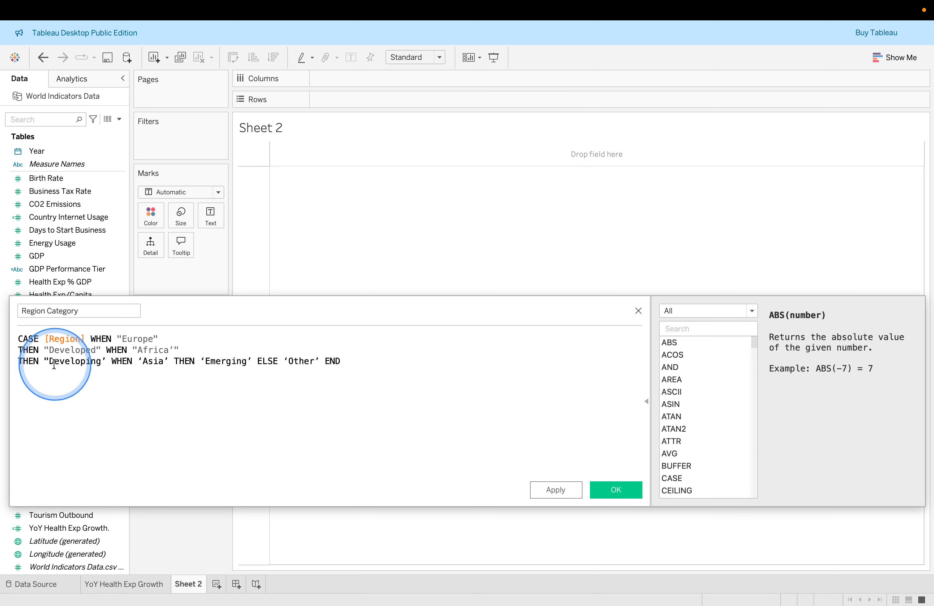
left_click(104, 362)
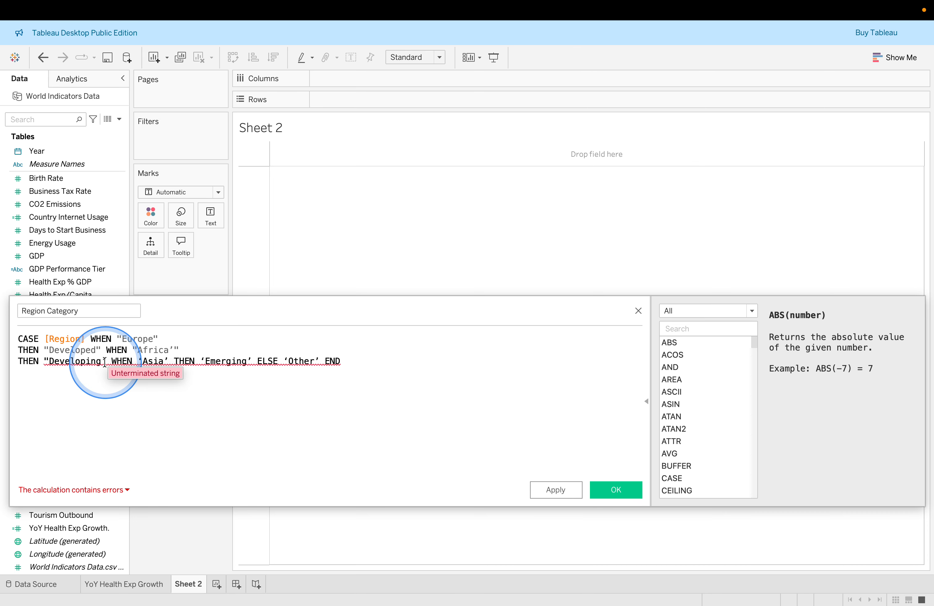
type("\"")
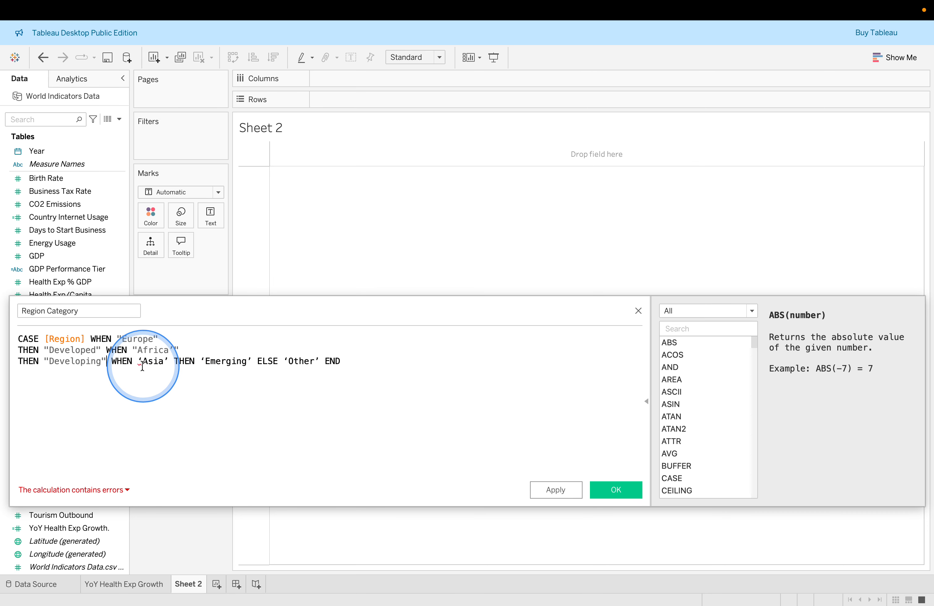
left_click(144, 361)
key("BackSpace")
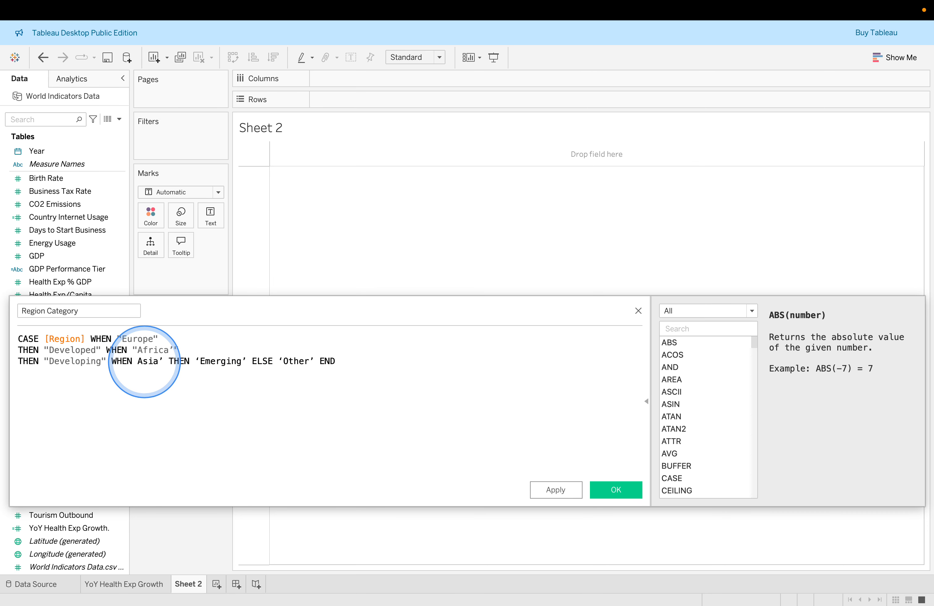
type("\"")
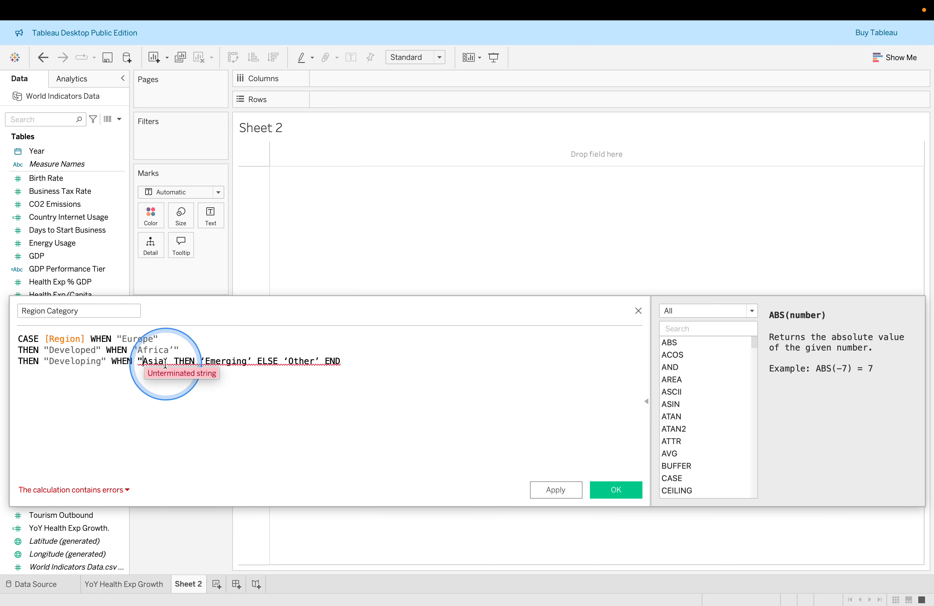
left_click(166, 361)
key("BackSpace")
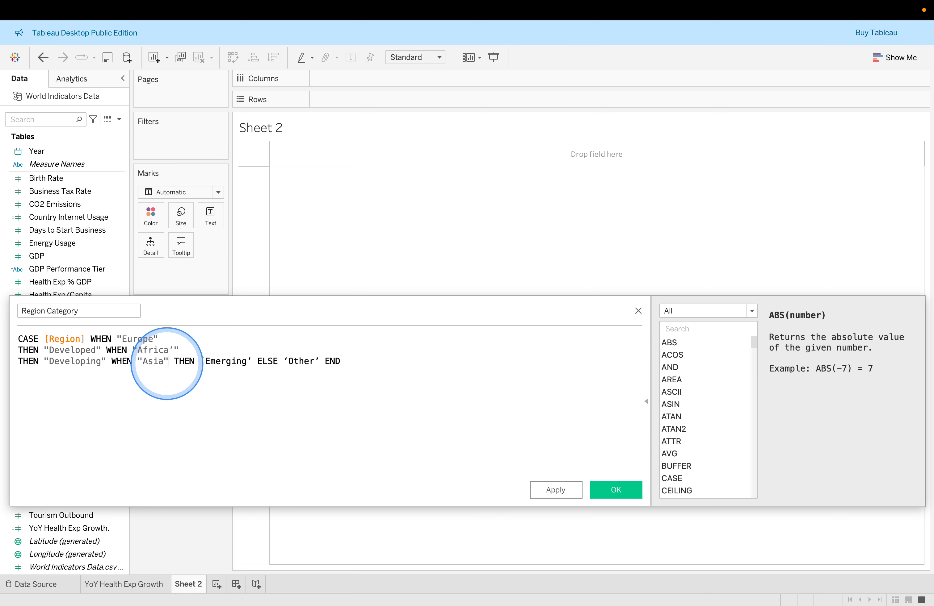
key("Return")
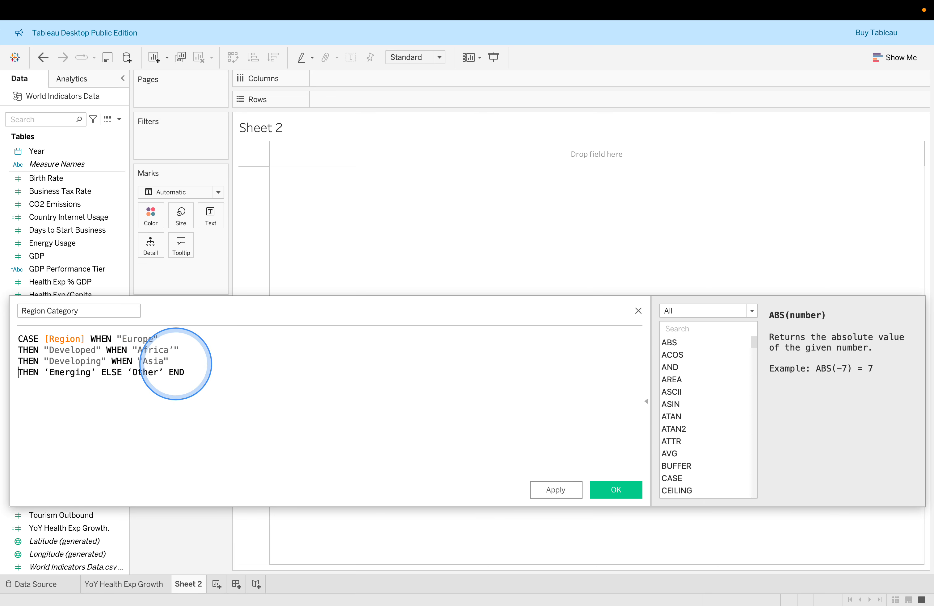
Replace the curly quotes around Emerging and Other with straight double quotes and put END on its own line
left_click(92, 373)
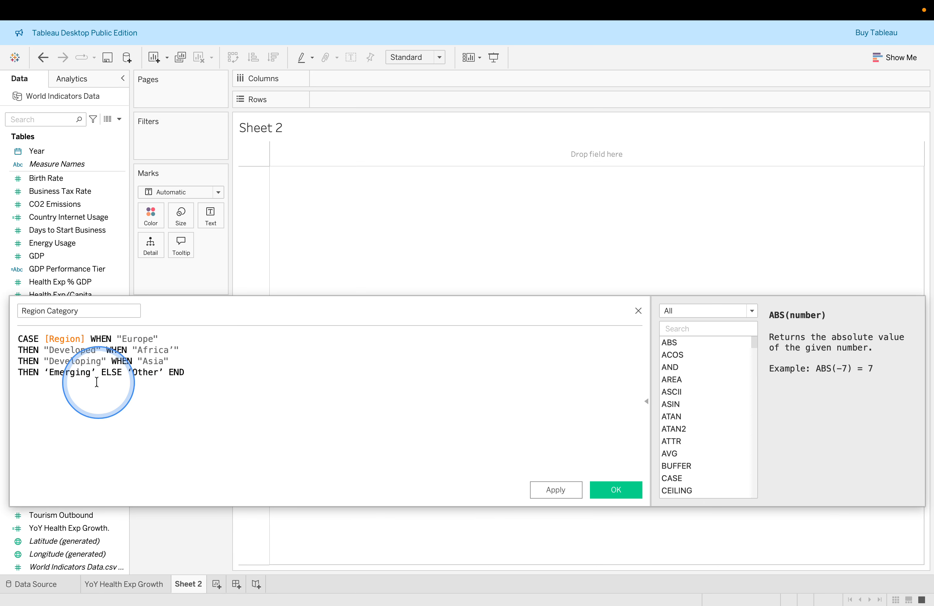
left_click(50, 375)
key("BackSpace")
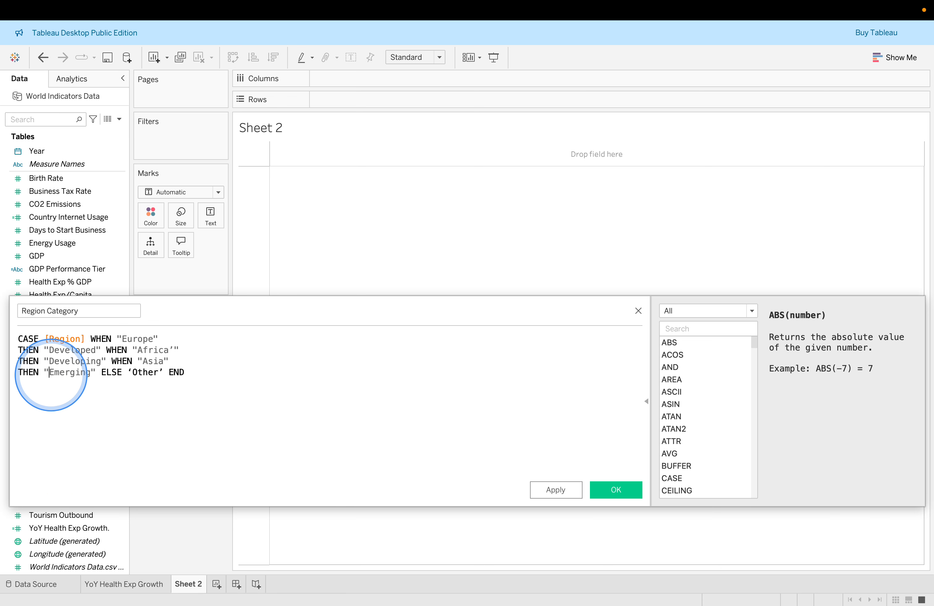
left_click(127, 373)
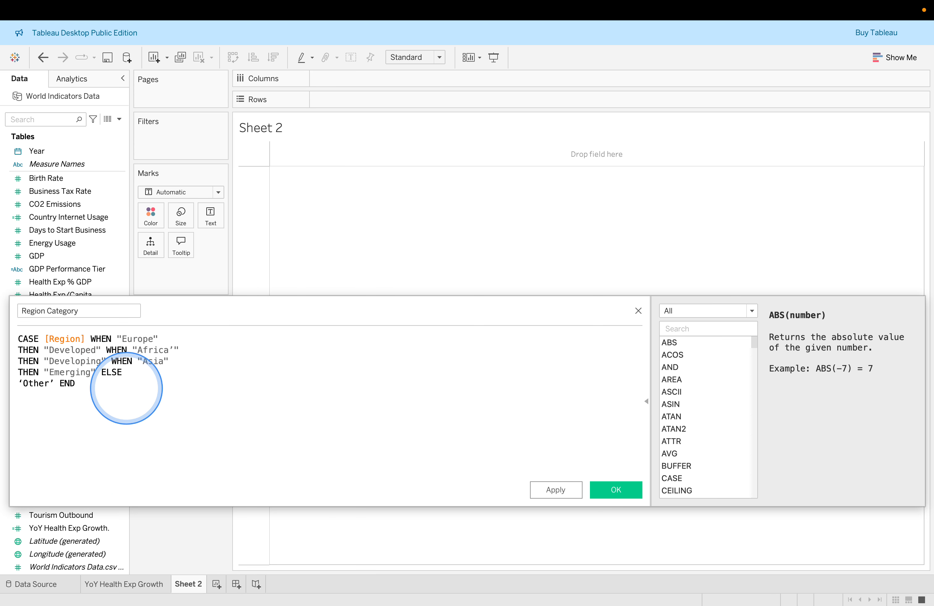
key("BackSpace")
type("\"")
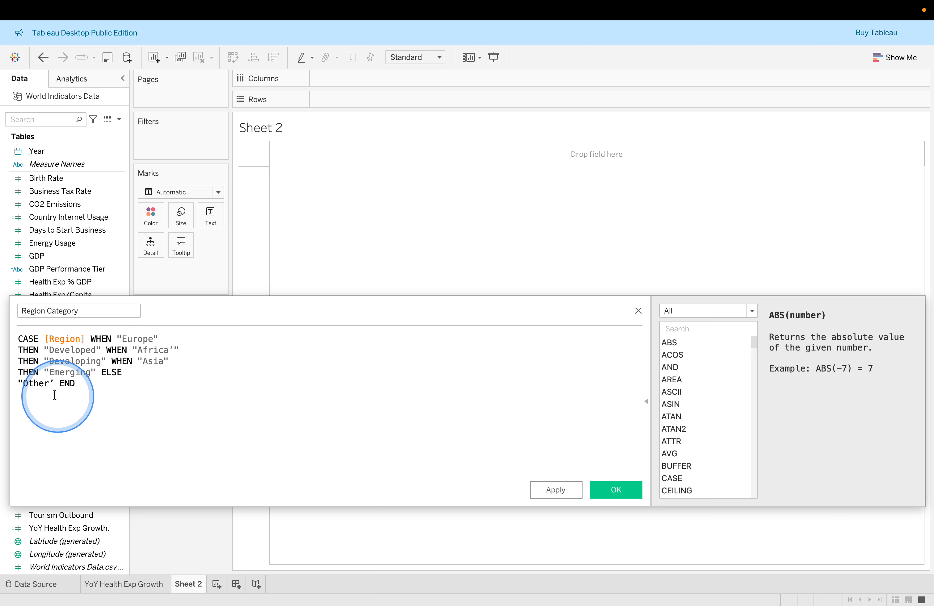
key("BackSpace")
type("'")
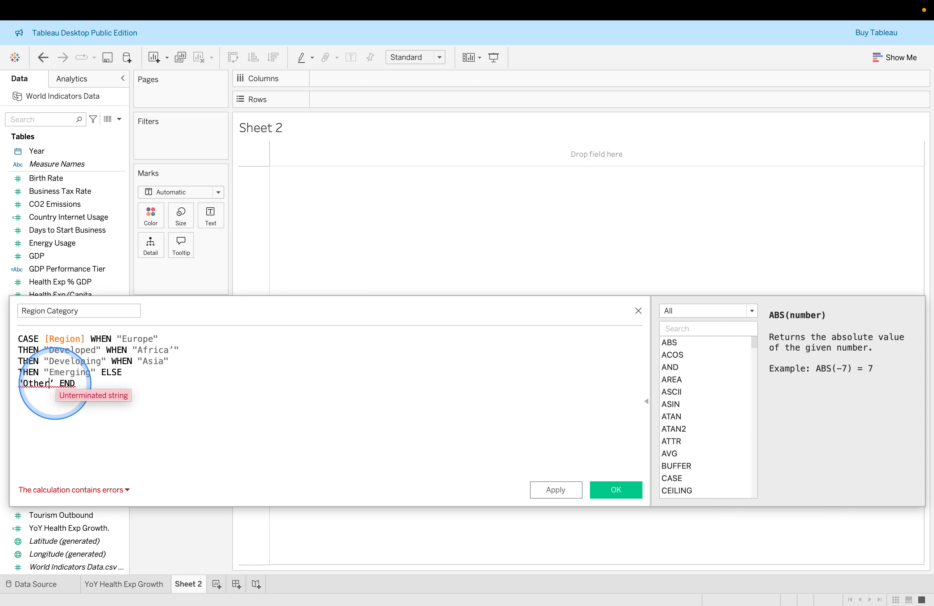
left_click(55, 384)
key("BackSpace")
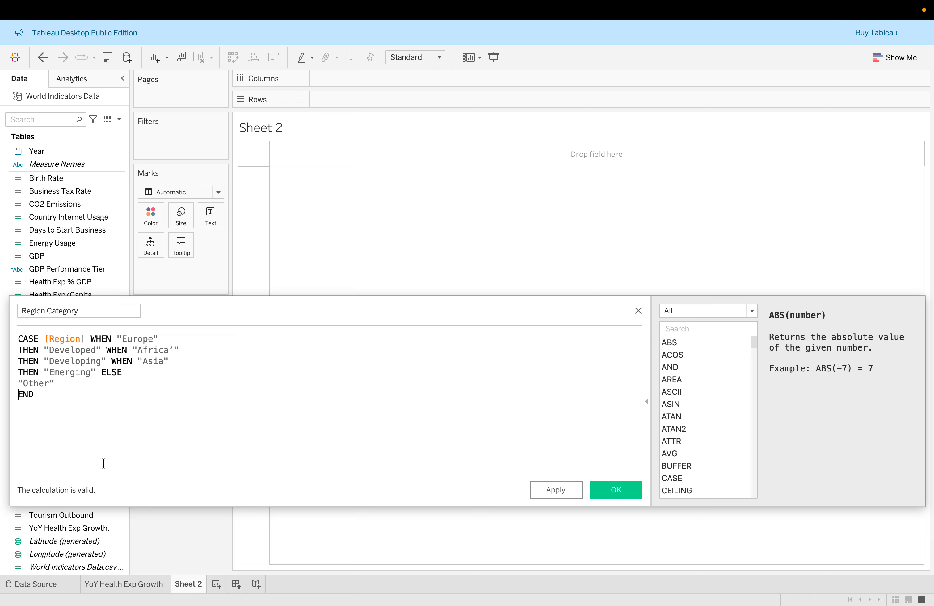
Put each WHEN, THEN and ELSE clause of the Region Category formula on its own line and apply the calculation
left_click(107, 351)
key("Return")
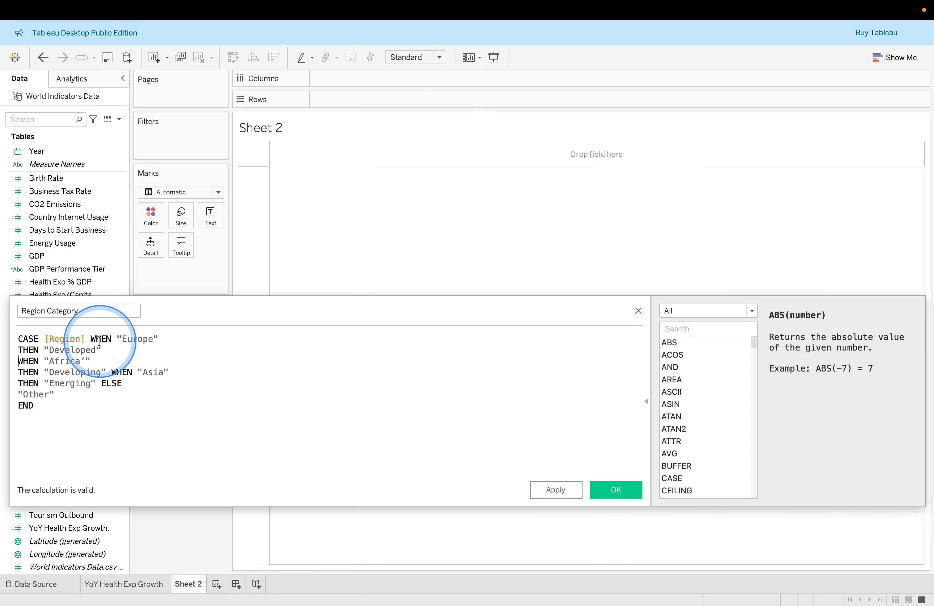
left_click(91, 339)
key("Return")
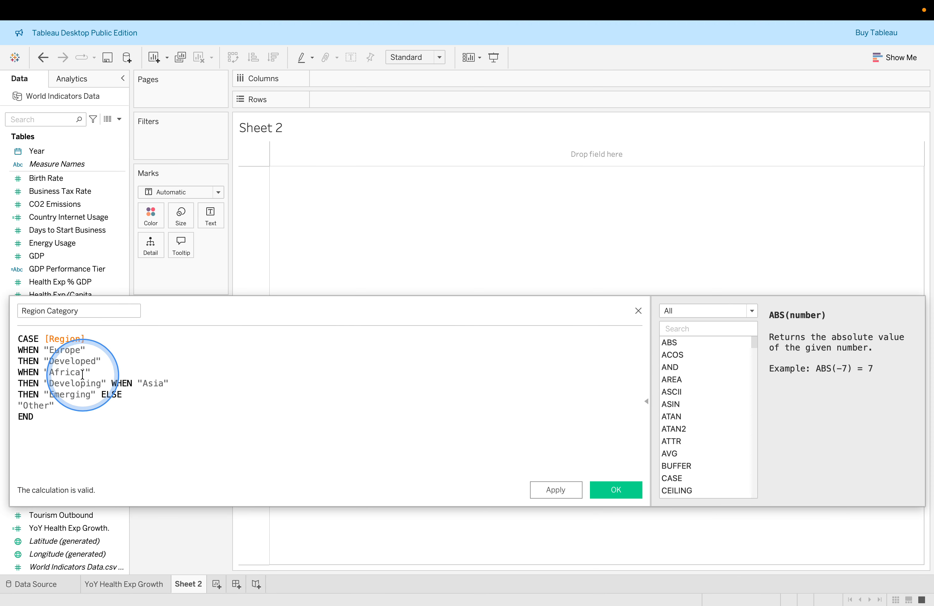
left_click(111, 383)
key("Return")
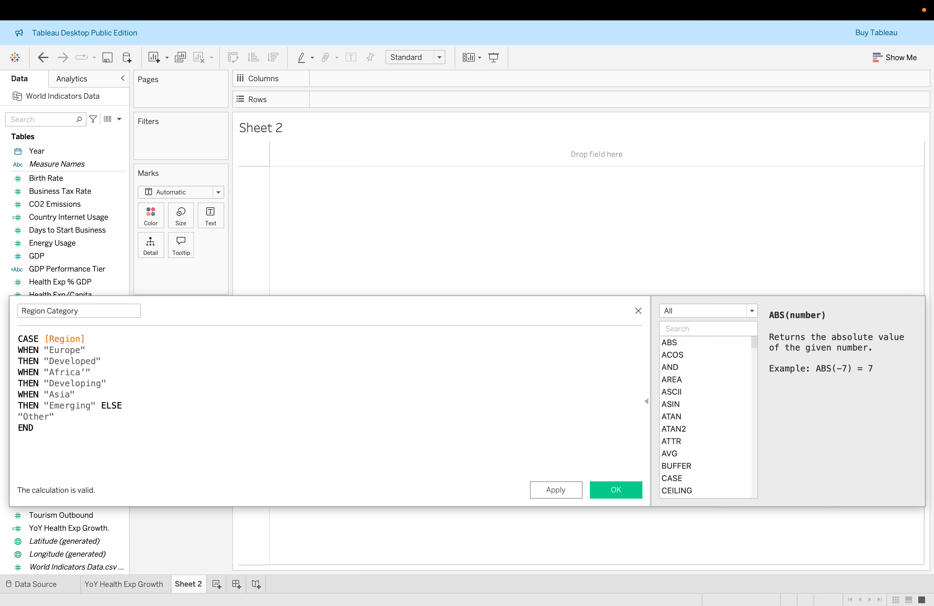
left_click(103, 406)
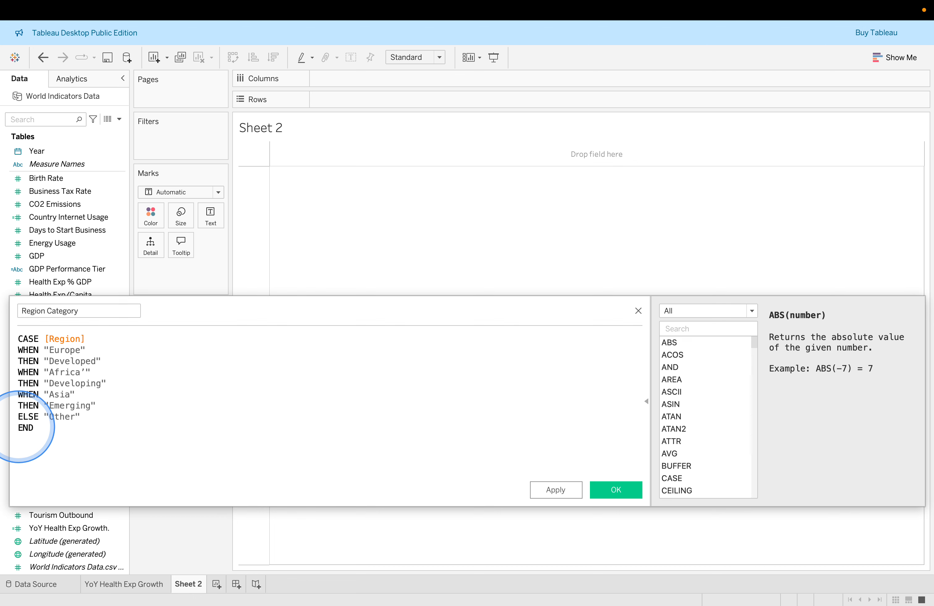
left_click(553, 490)
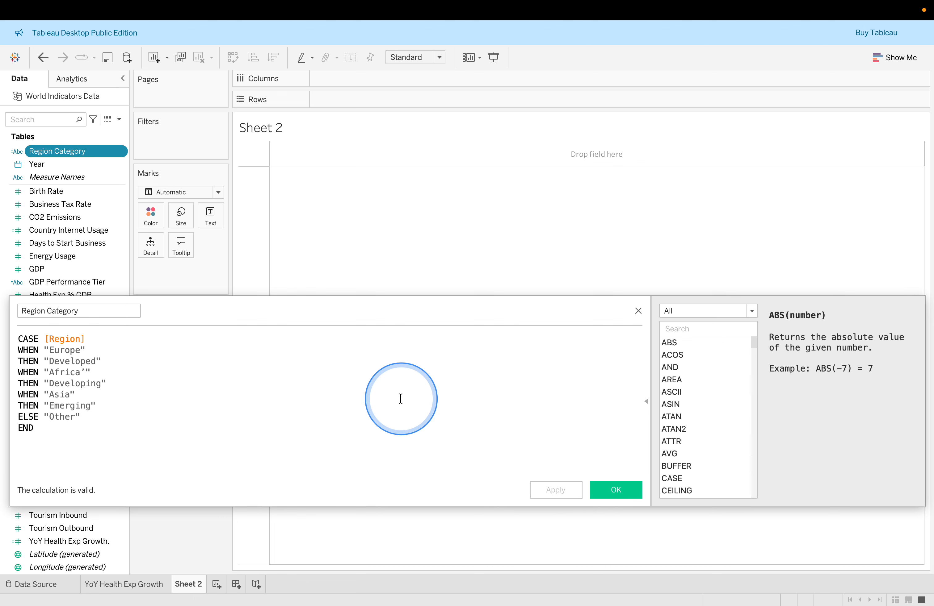
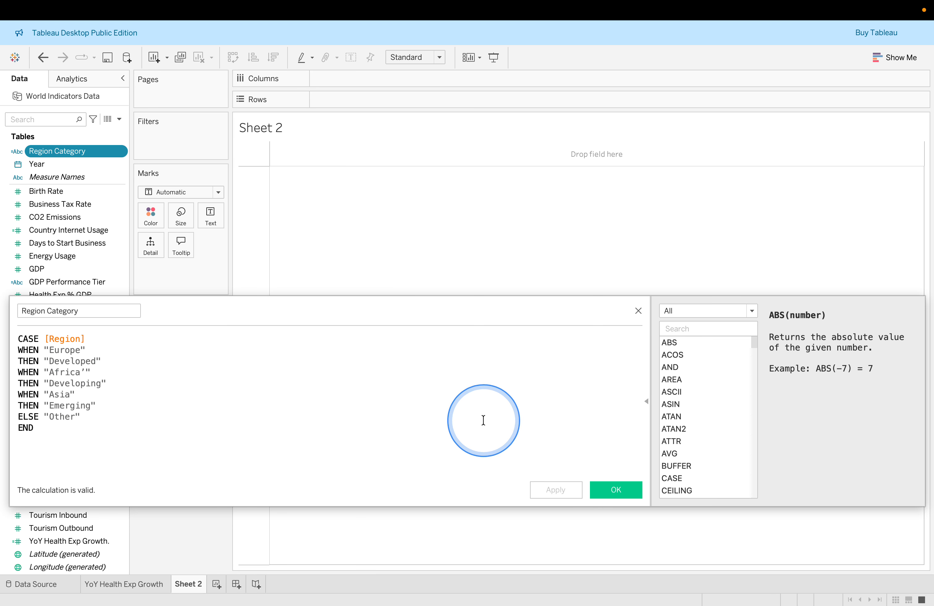
Save the Region Category calculation and review the lab's steps for building the comparative symbol map
left_click(613, 482)
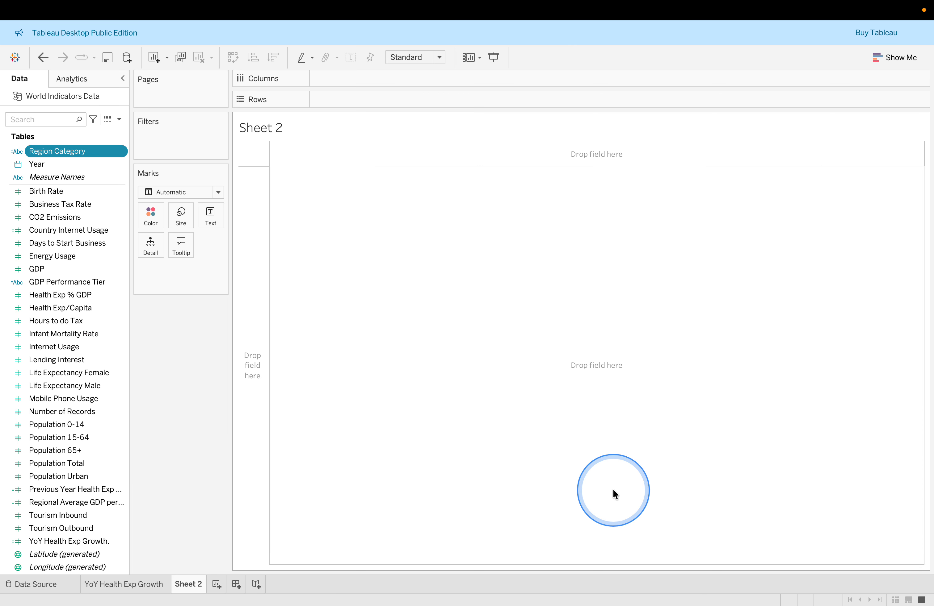
key("super+Tab")
scroll(594, 427, "down", 10)
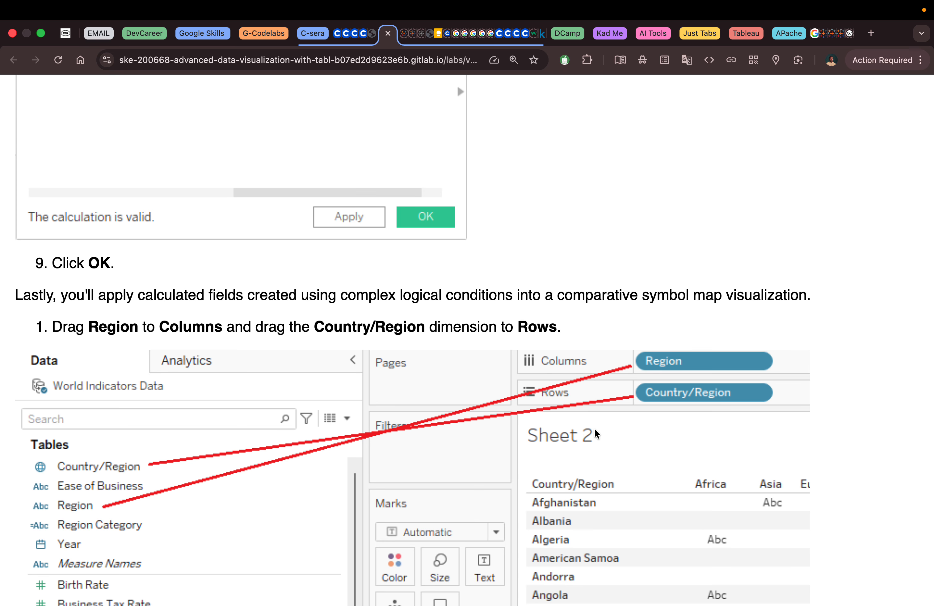
scroll(594, 428, "down", 2)
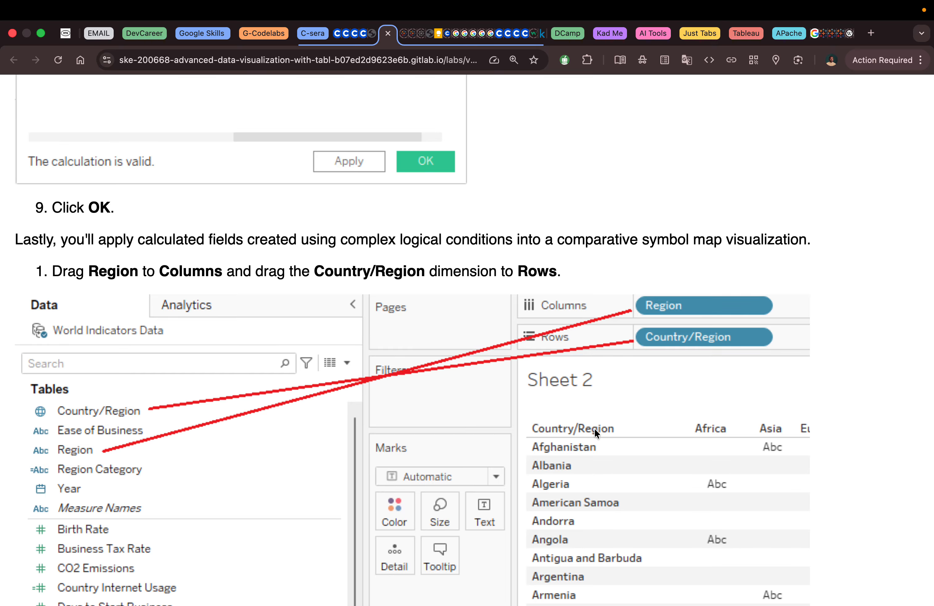
scroll(594, 429, "down", 2)
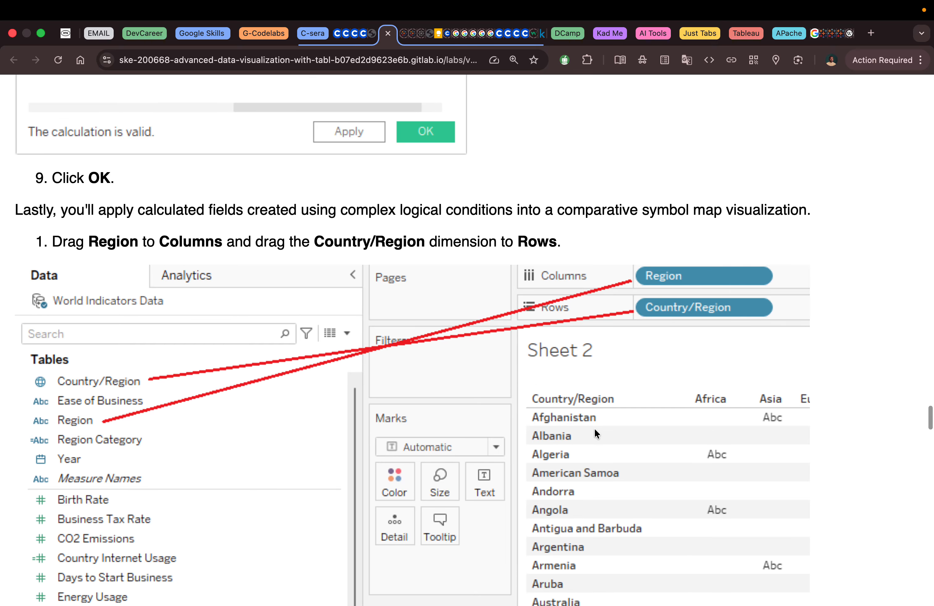
scroll(593, 427, "down", 2)
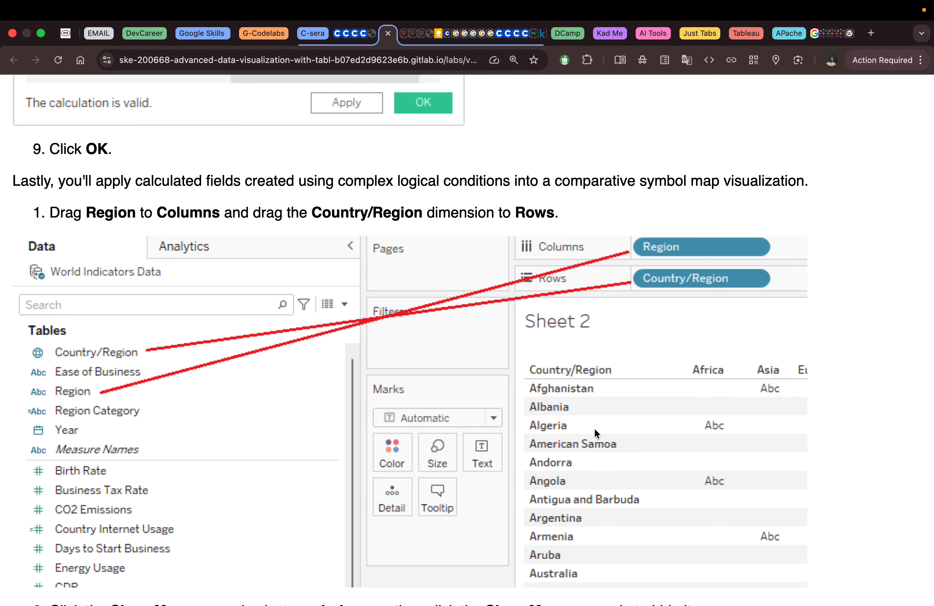
scroll(594, 432, "down", 5)
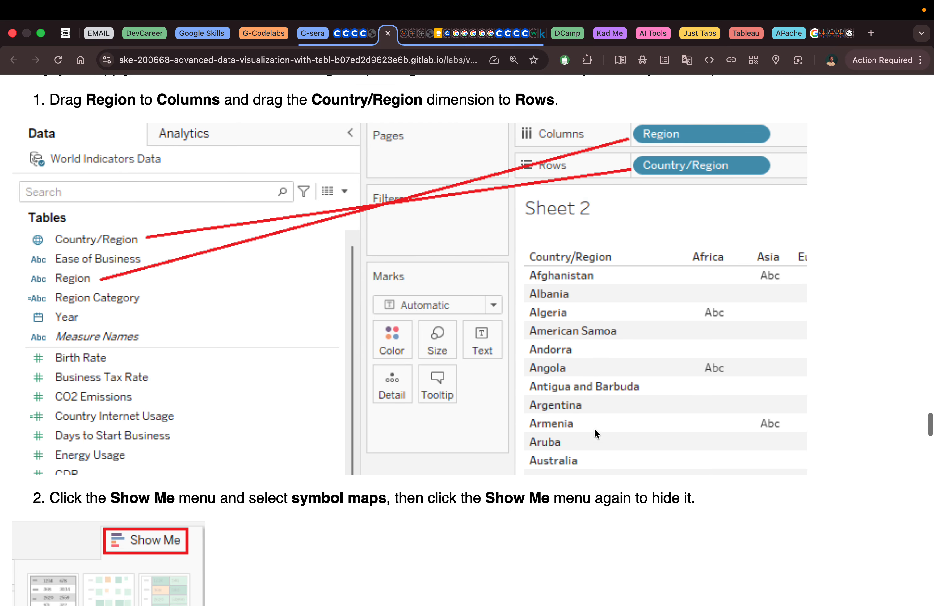
scroll(593, 427, "down", 3)
scroll(594, 427, "up", 4)
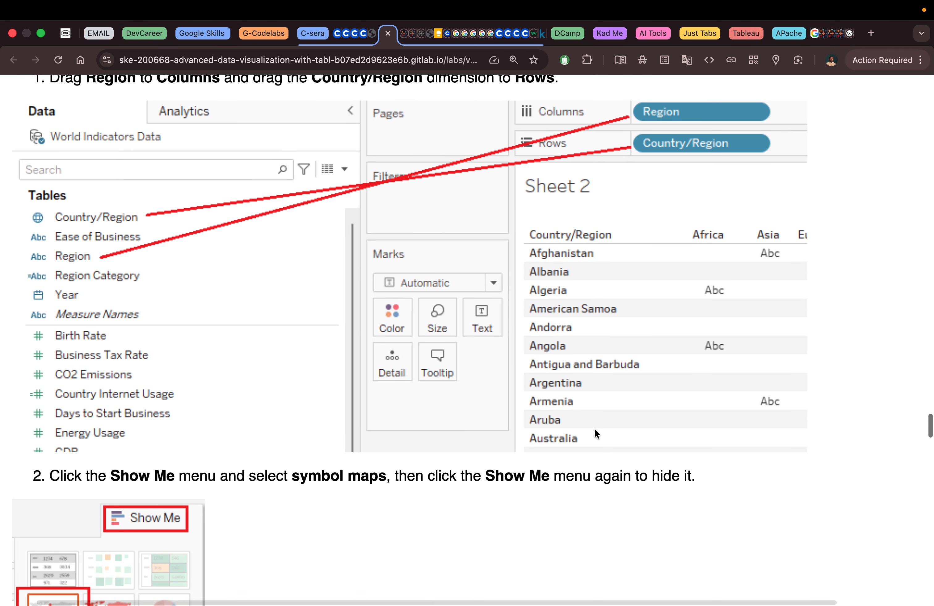
scroll(594, 428, "down", 2)
scroll(594, 427, "down", 3)
scroll(594, 428, "up", 6)
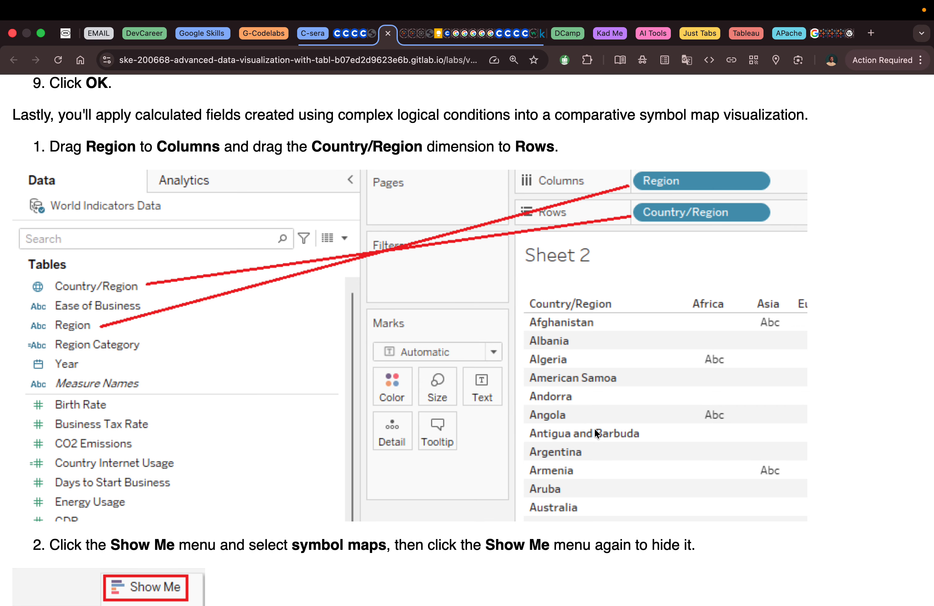
Place Region on Columns and the Country/Region dimension on Rows of Sheet 2
key("ctrl+Left")
left_click(122, 282)
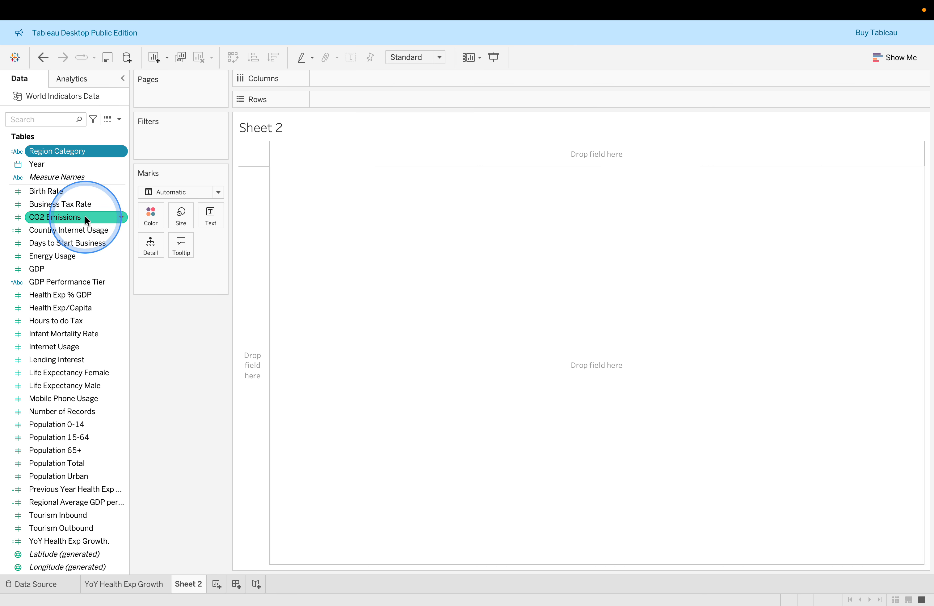
scroll(82, 206, "down", 1)
scroll(83, 211, "up", 3)
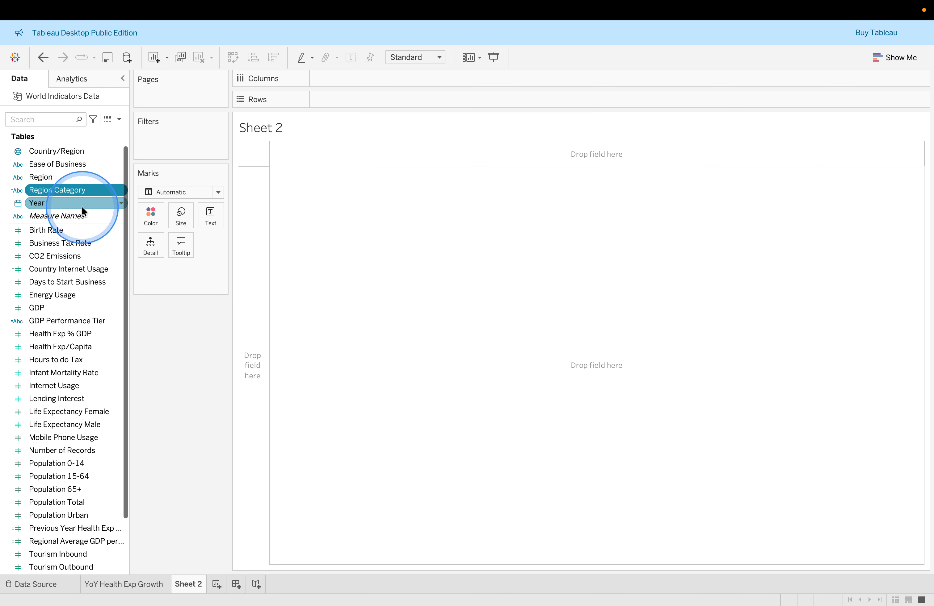
scroll(102, 271, "down", 1)
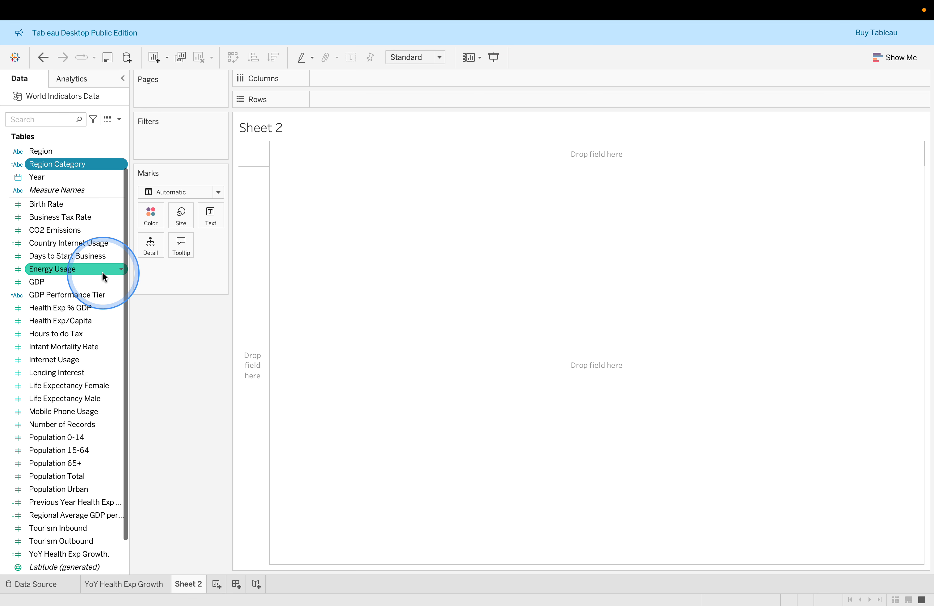
scroll(102, 271, "up", 1)
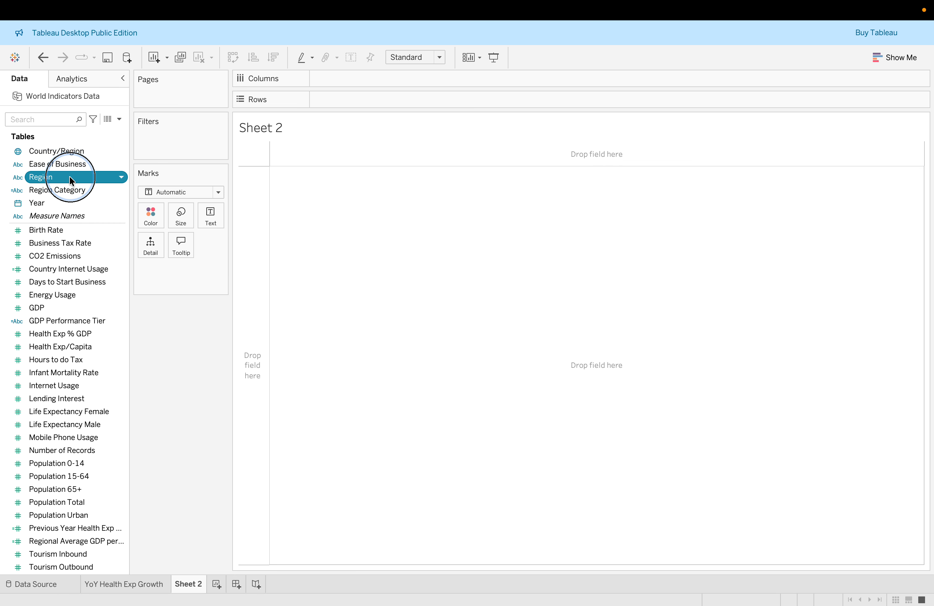
left_click_drag(75, 177, 309, 131)
left_click_drag(327, 74, 336, 78)
left_click(69, 154)
left_click_drag(69, 158, 338, 101)
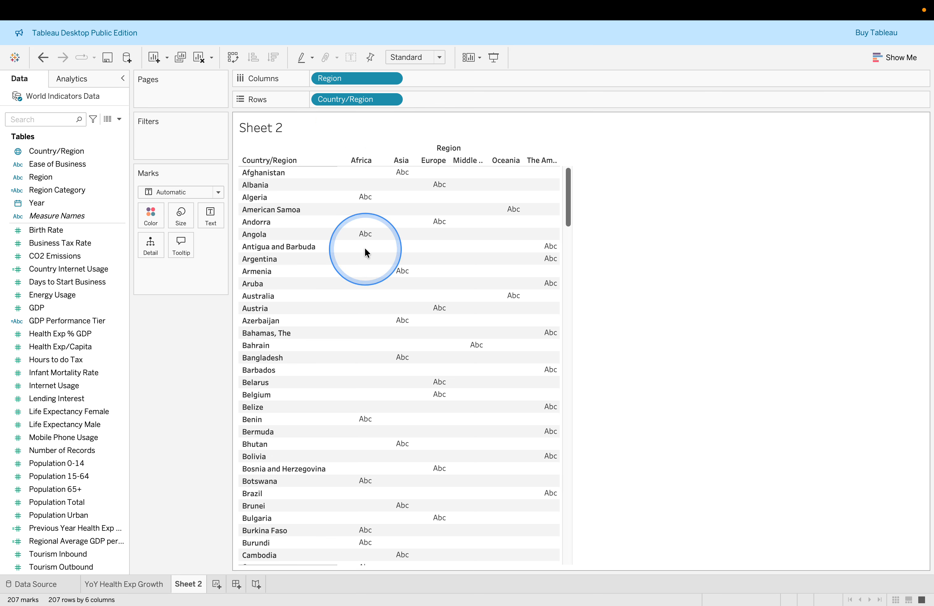
Read the lab's instruction on selecting symbol maps from Show Me
key("ctrl+Right")
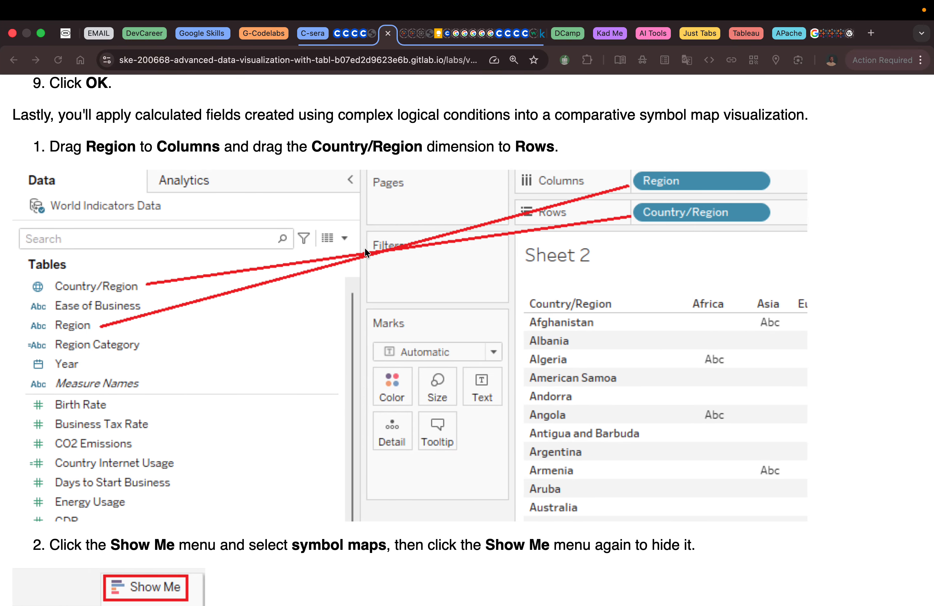
scroll(365, 252, "down", 2)
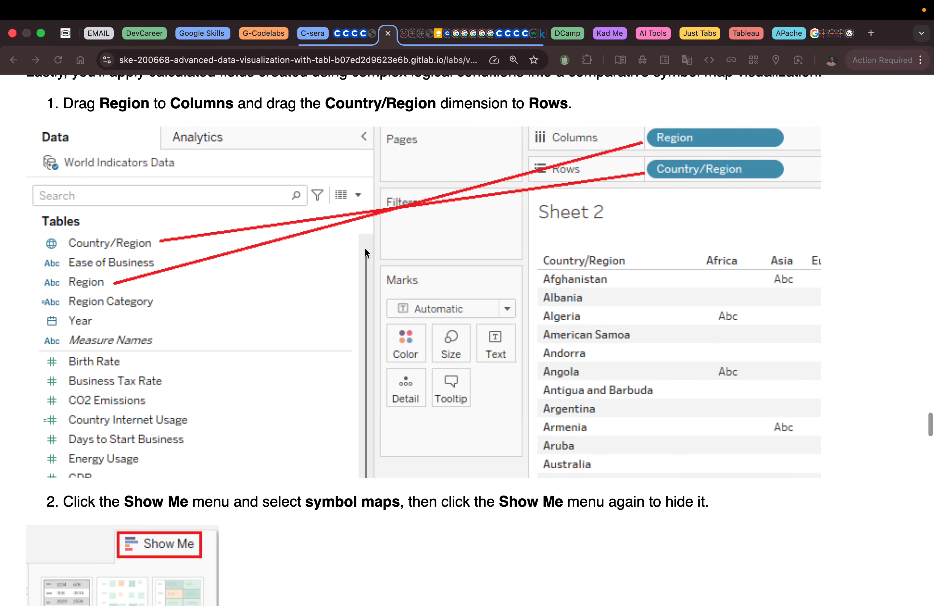
scroll(365, 249, "down", 8)
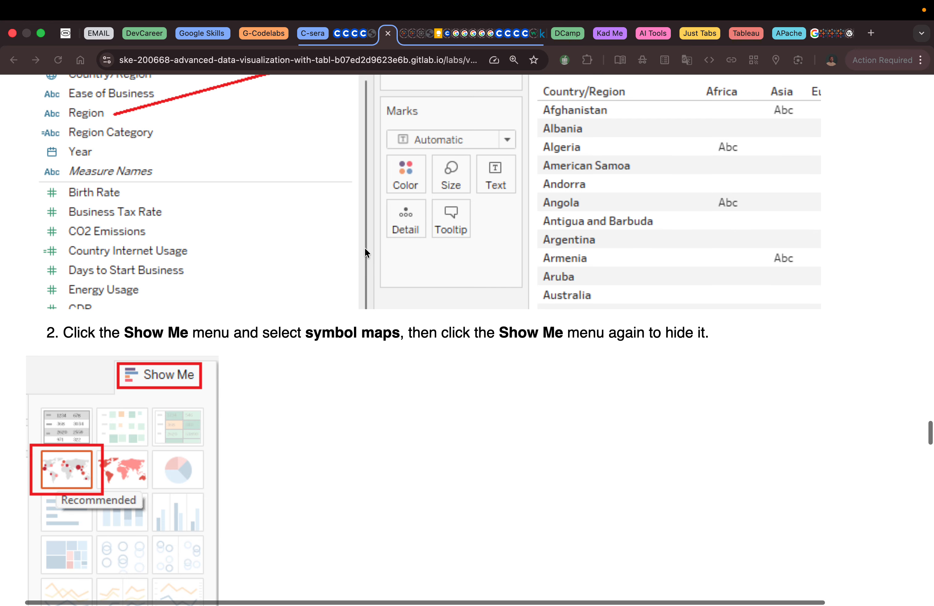
scroll(365, 249, "down", 2)
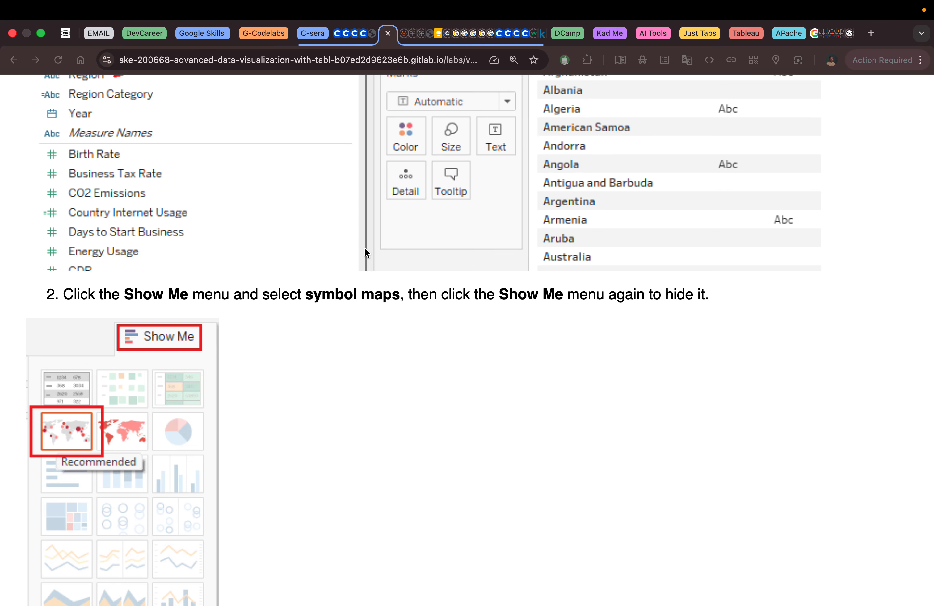
key("ctrl+Right")
key("ctrl+Left")
key("ctrl+Left")
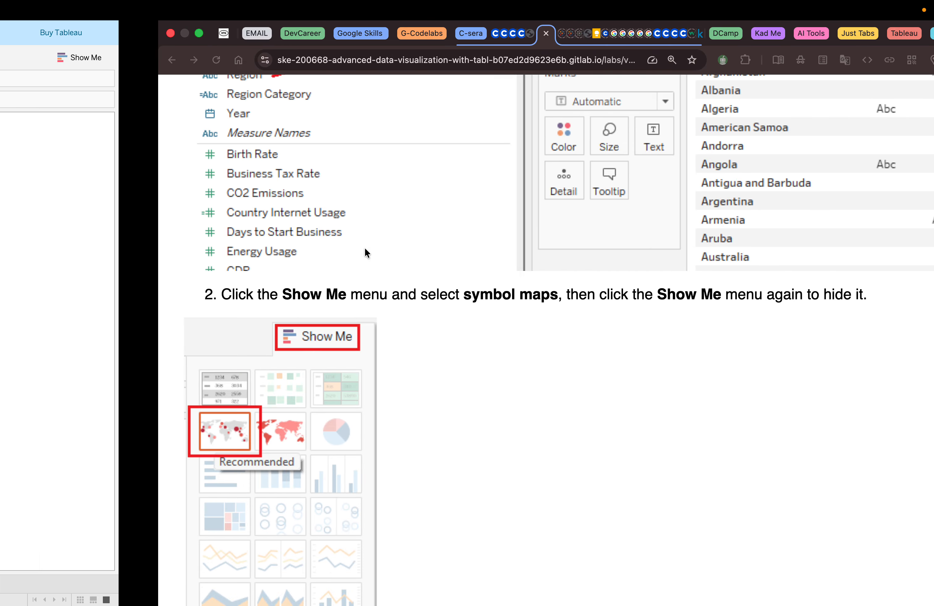
Apply the filled map chart type from Show Me and close the Show Me pane
left_click(881, 55)
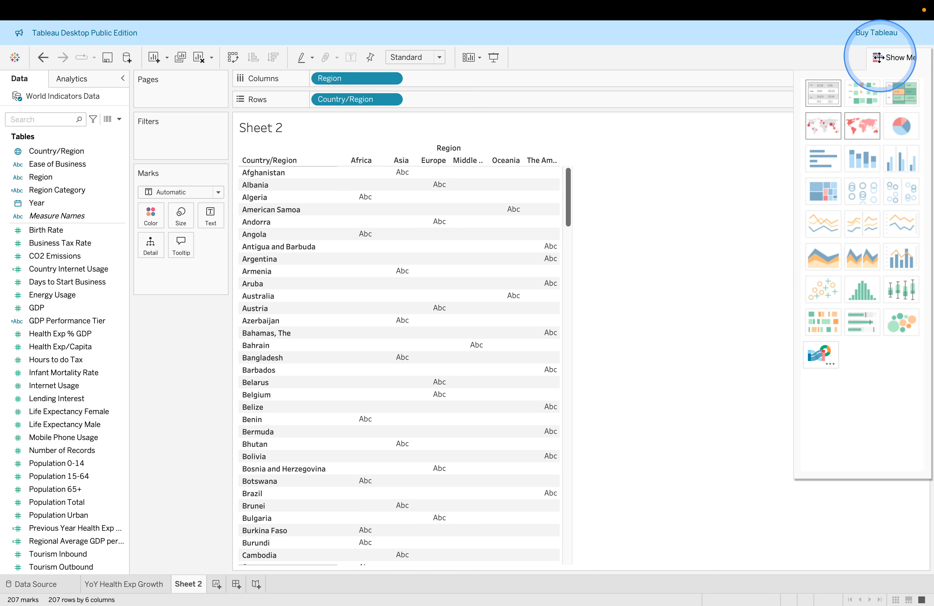
left_click(866, 131)
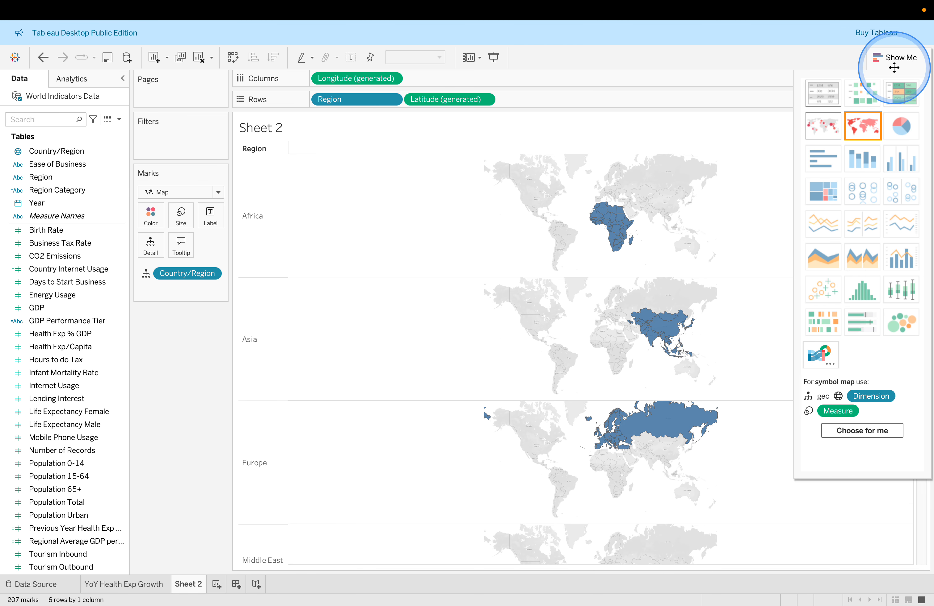
left_click(892, 58)
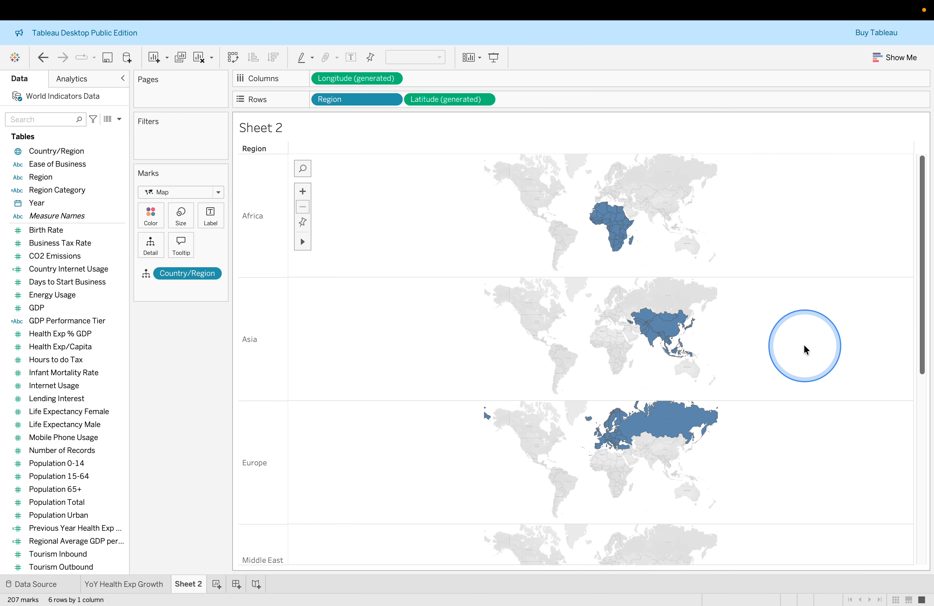
Review the per-region maps and the lab's instruction for renaming the worksheet
scroll(805, 349, "down", 5)
scroll(805, 349, "down", 3)
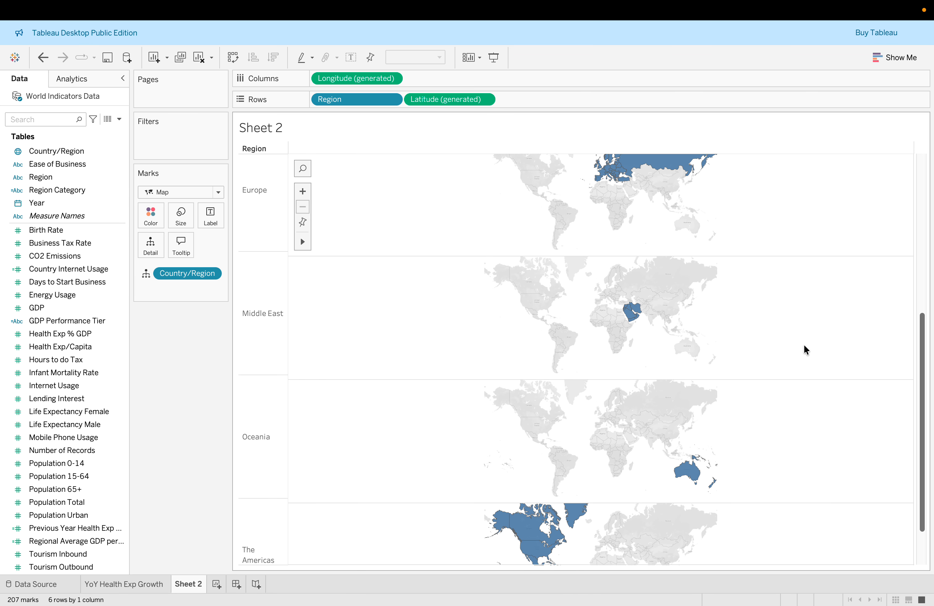
scroll(804, 349, "up", 6)
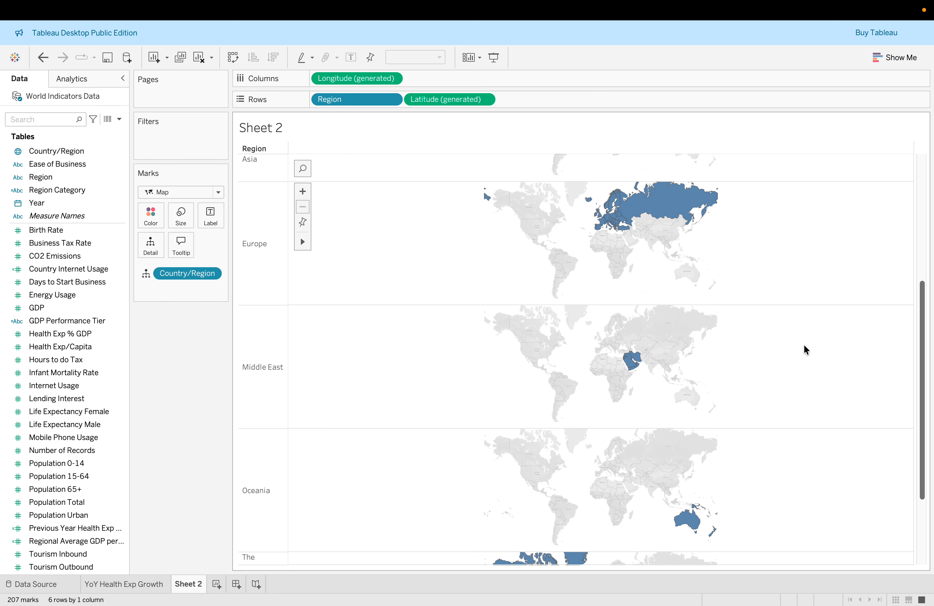
scroll(804, 349, "up", 2)
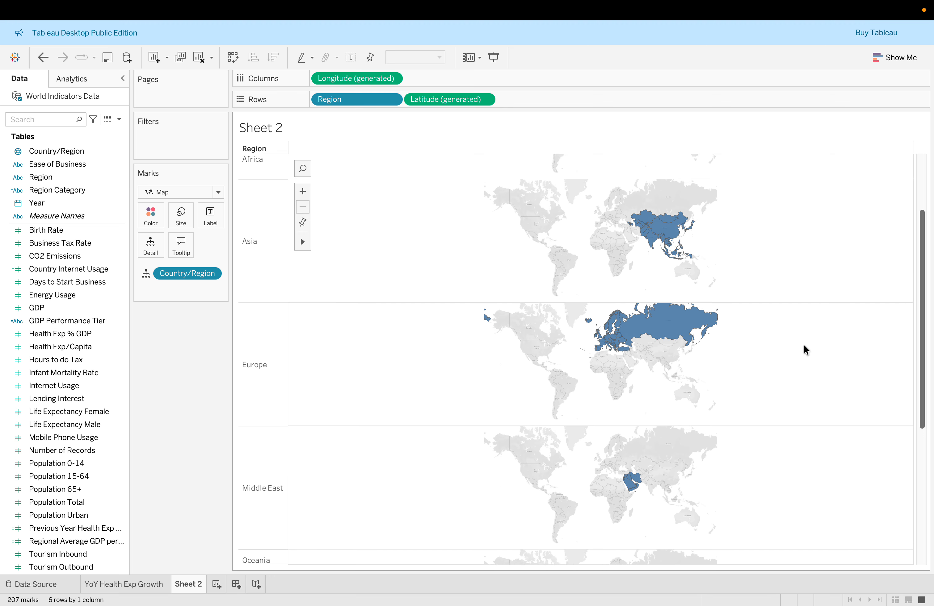
scroll(804, 349, "up", 3)
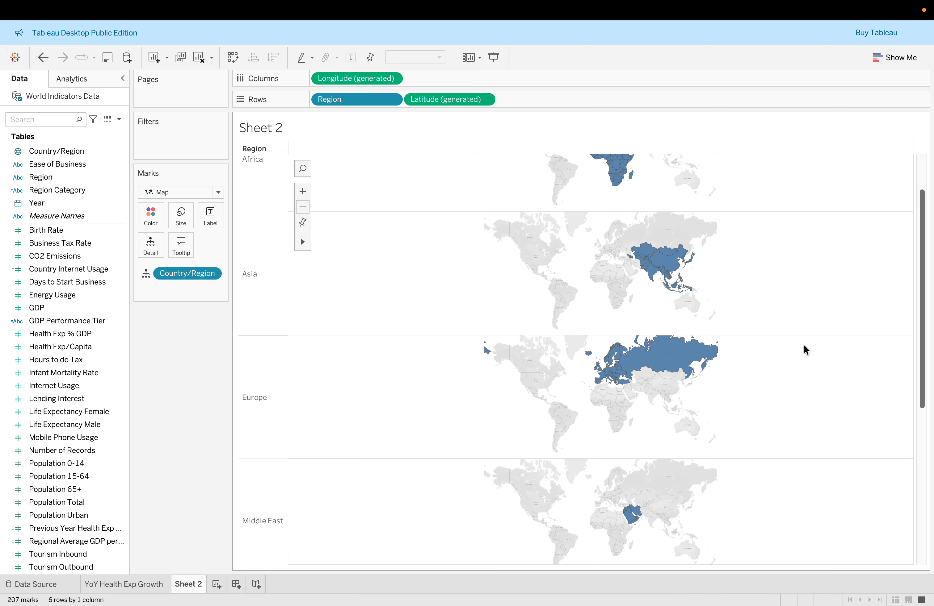
key("ctrl+Right")
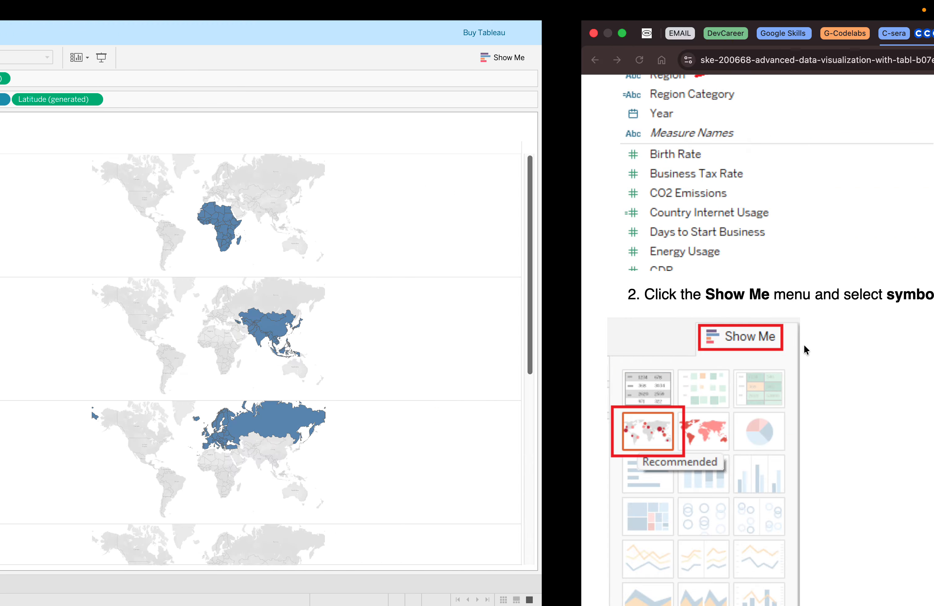
scroll(803, 345, "down", 5)
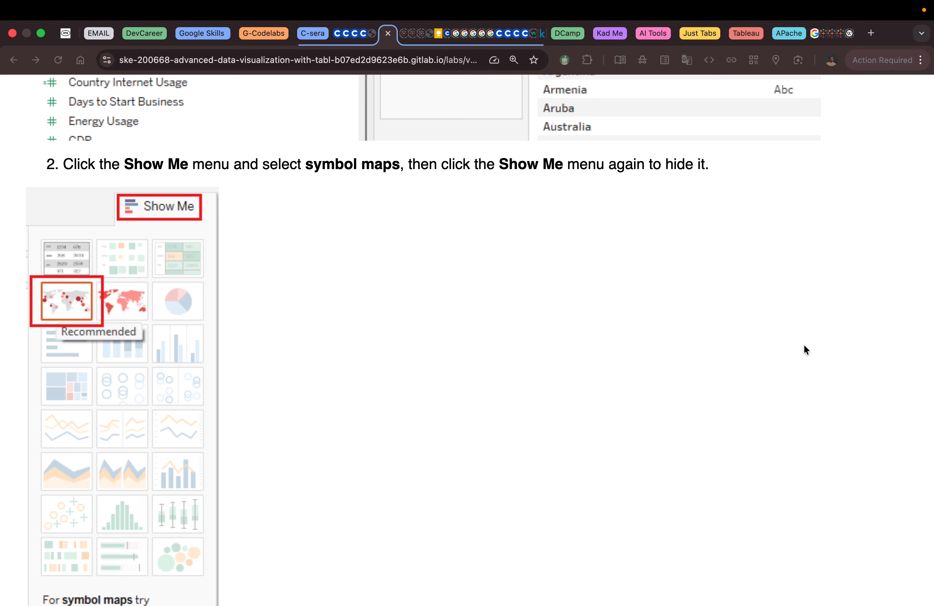
scroll(804, 346, "down", 15)
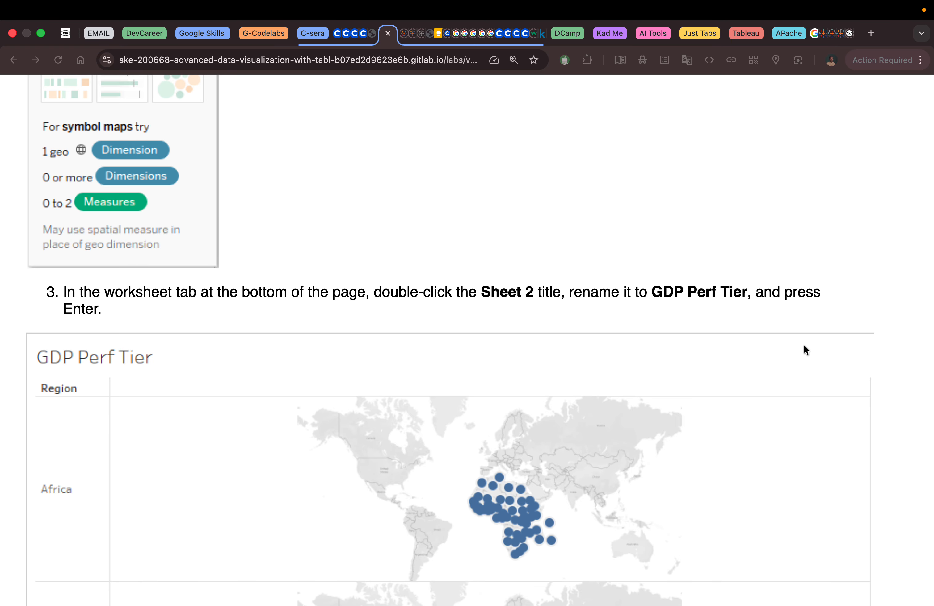
scroll(803, 346, "down", 3)
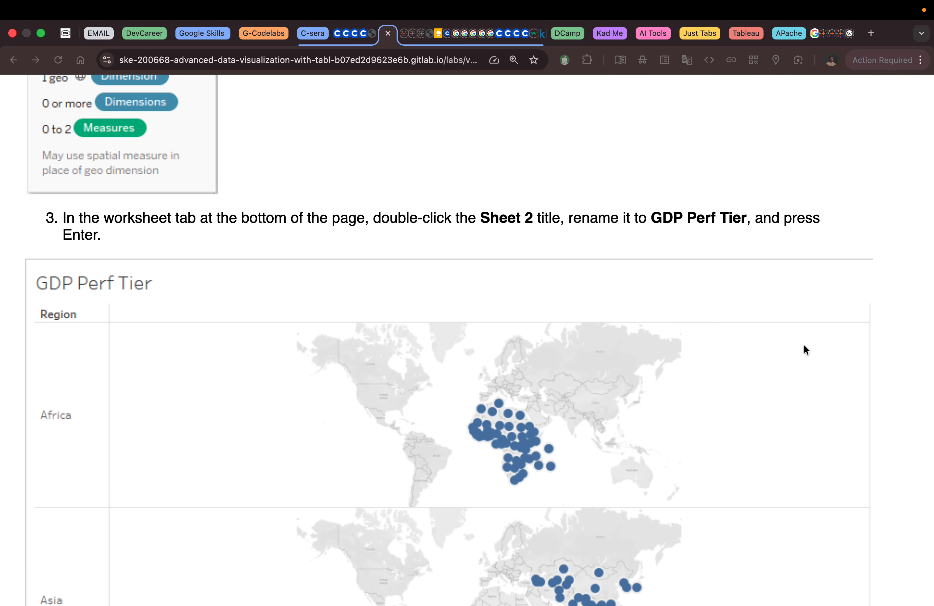
scroll(803, 348, "down", 2)
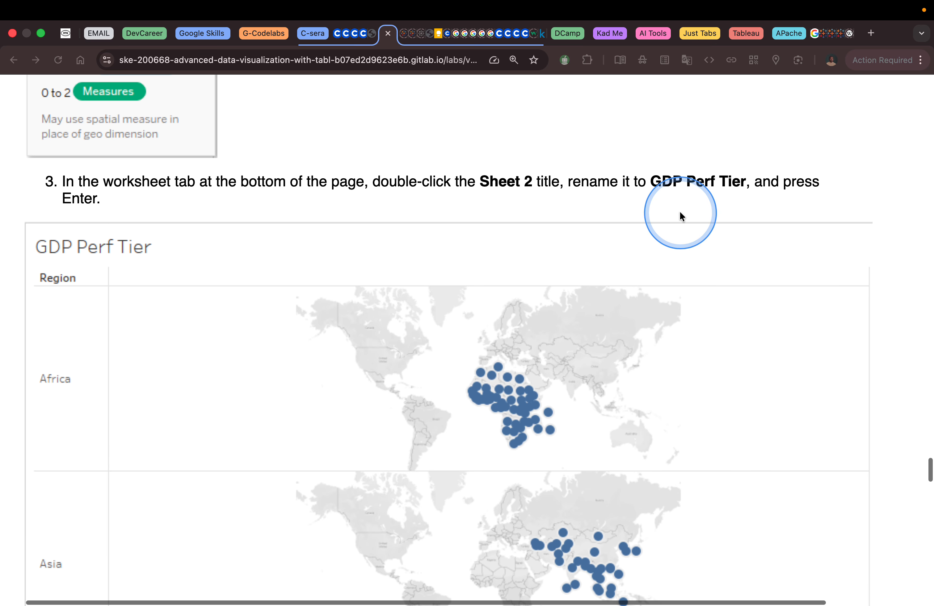
left_click(632, 178)
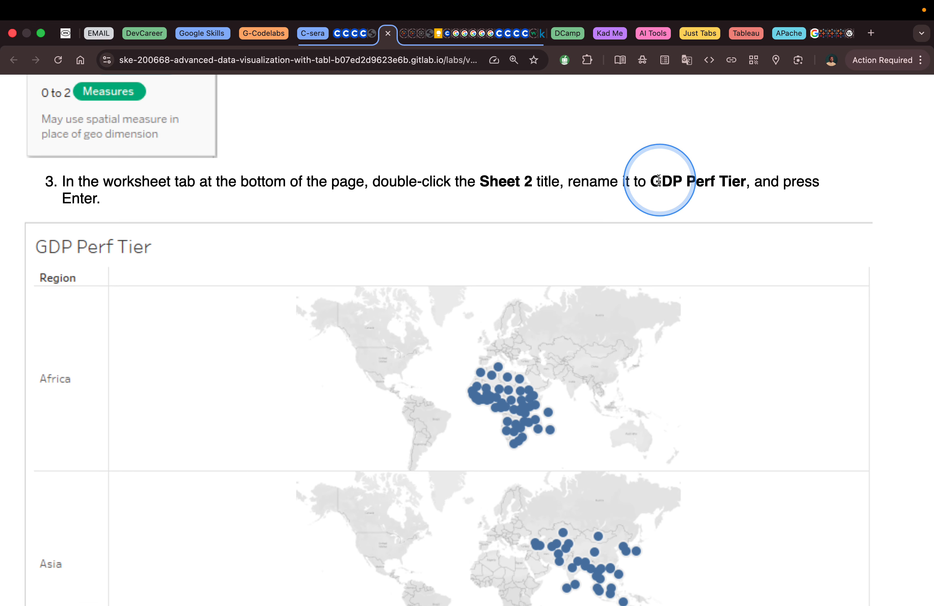
left_click_drag(649, 182, 744, 185)
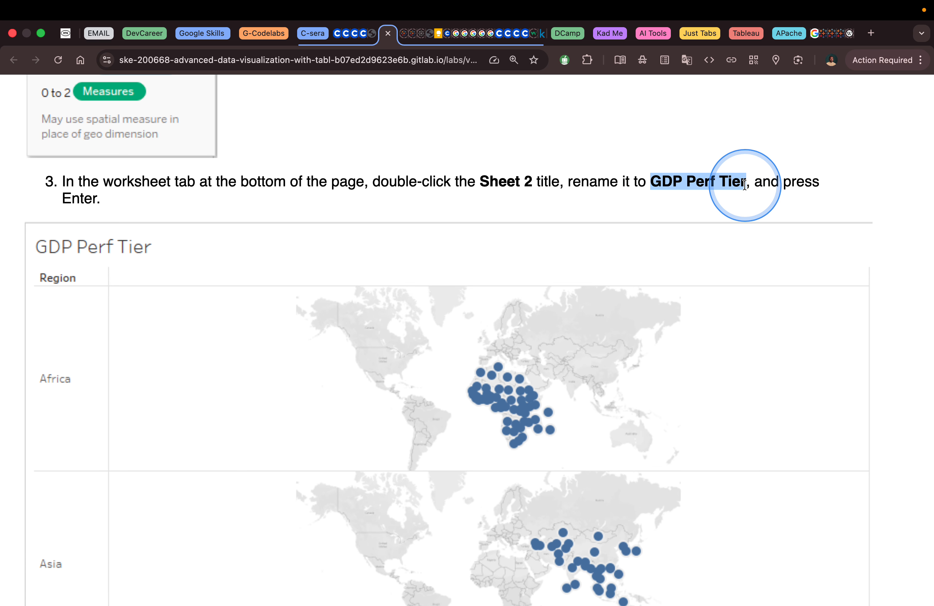
key("ctrl+Left")
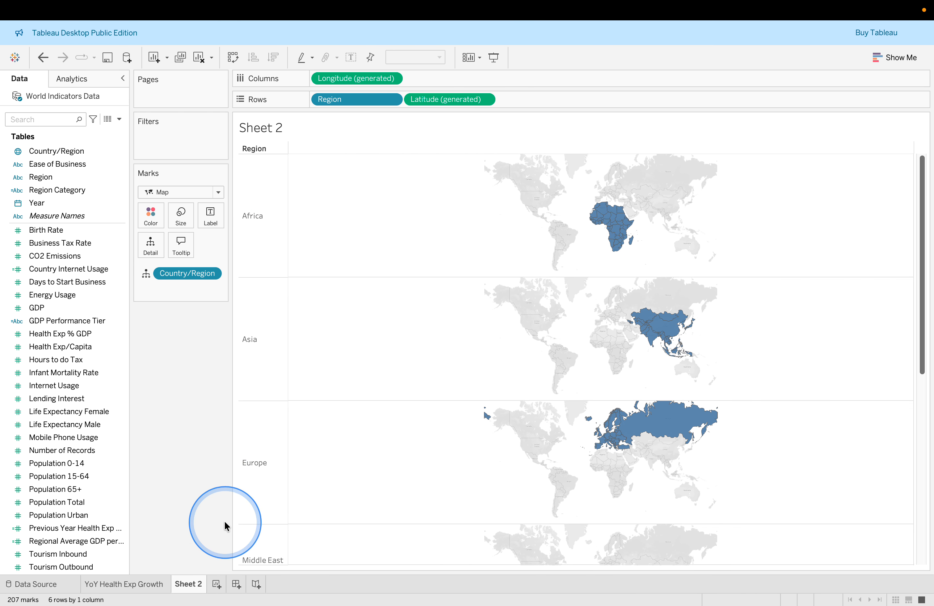
Rename the Sheet 2 worksheet tab to GDP Perf Tier
double_click(198, 589)
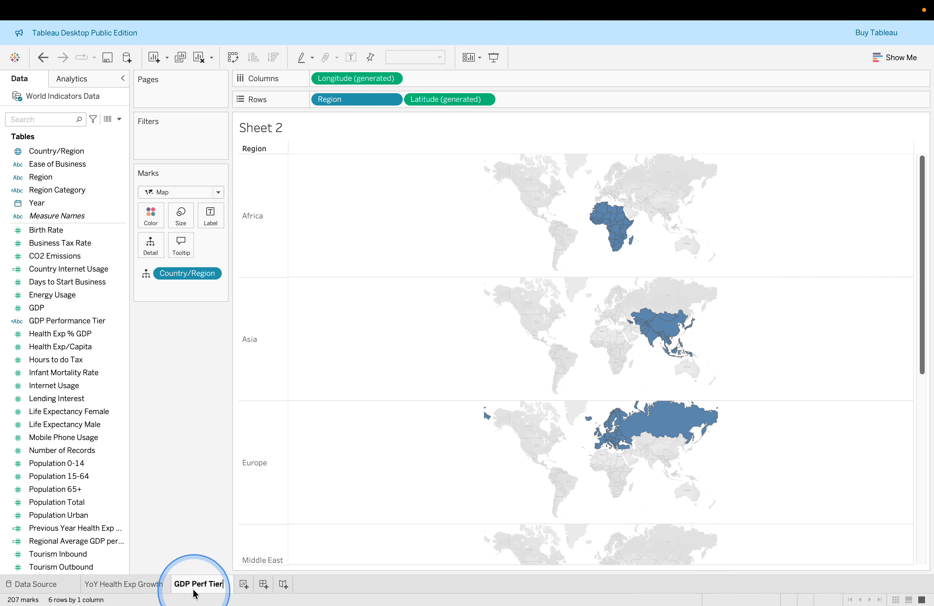
key("Return")
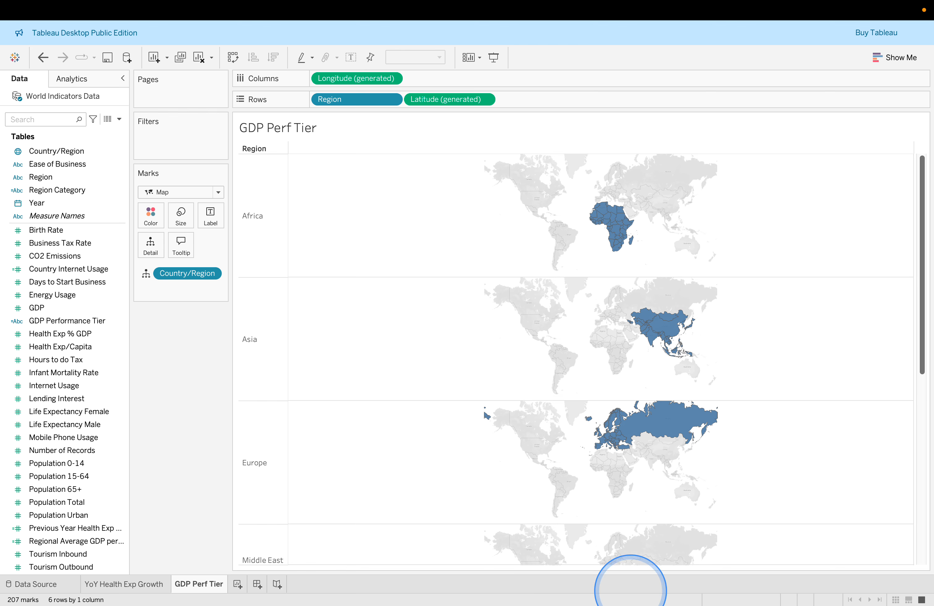
Read the lab's steps for placing GDP Performance Tier on Columns and Color and Region Category on Label
key("ctrl+Right")
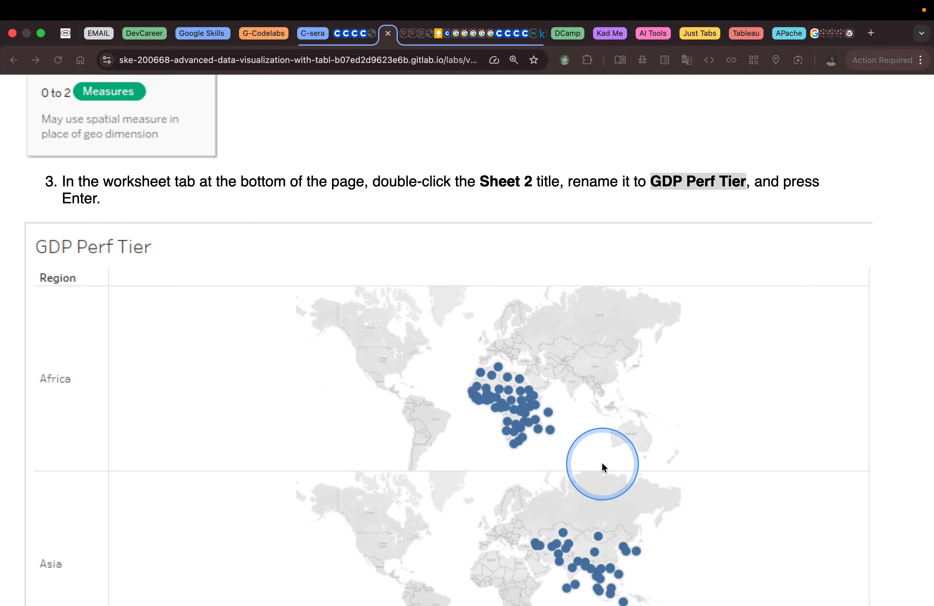
scroll(602, 466, "down", 10)
scroll(603, 467, "down", 5)
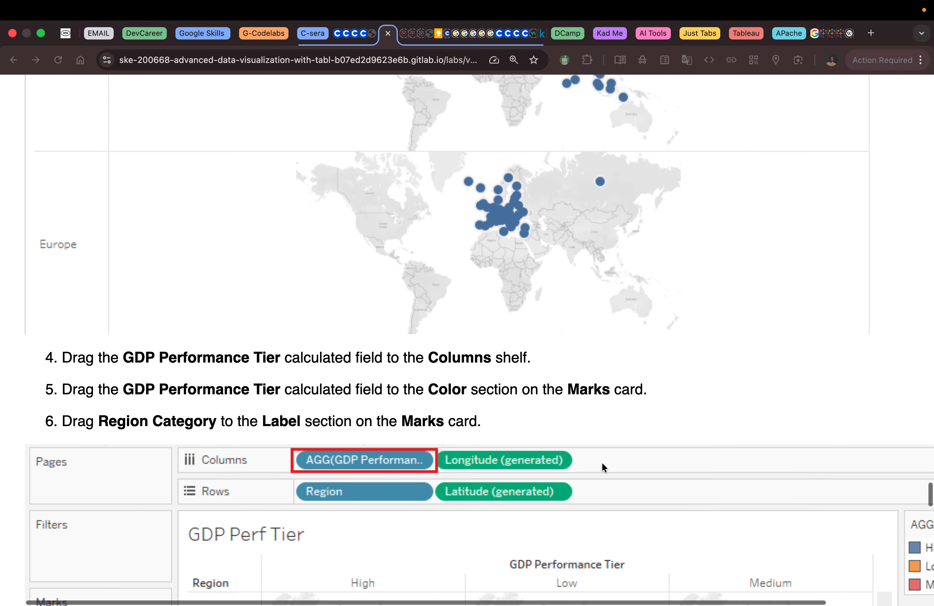
scroll(602, 467, "down", 2)
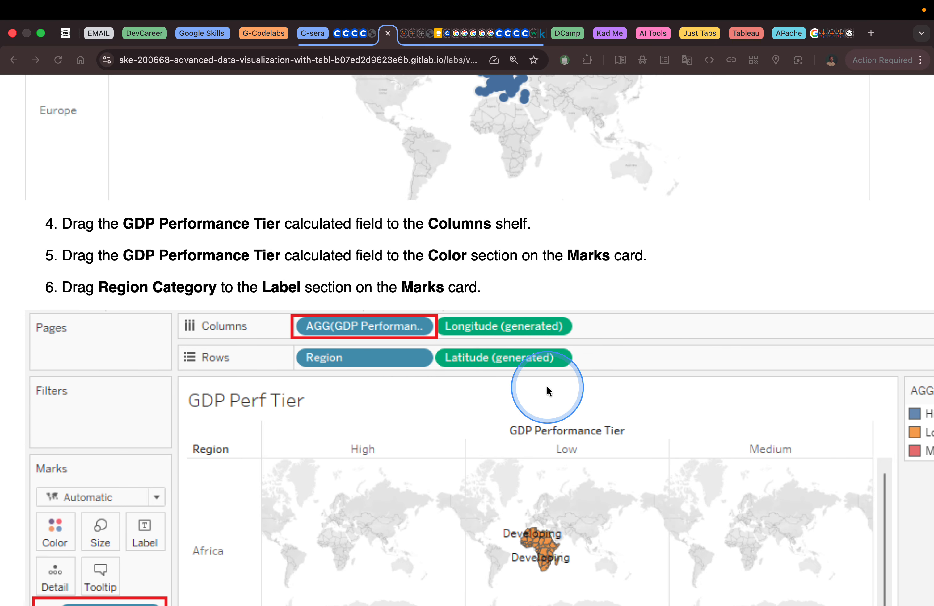
key("super+Tab")
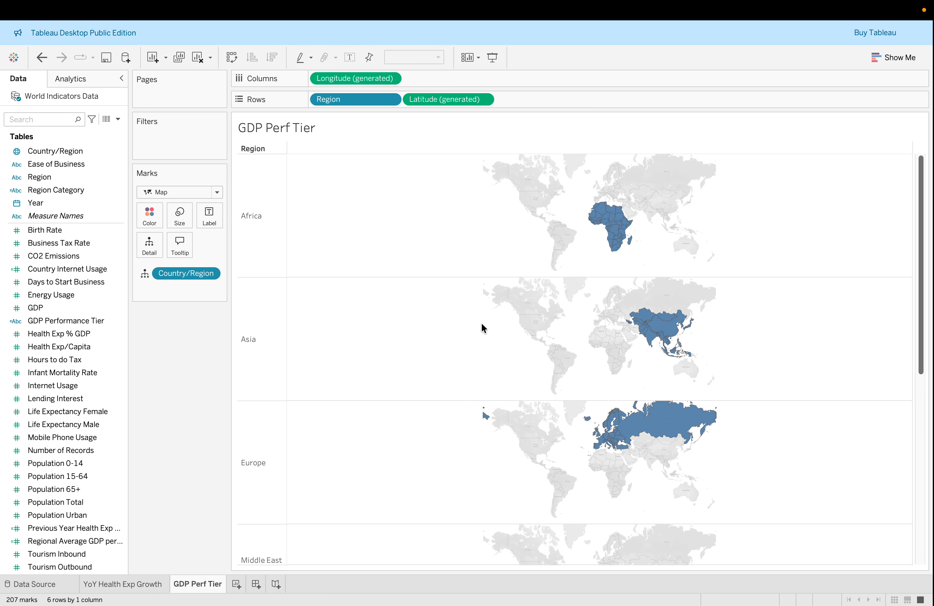
Add the GDP Performance Tier calculated field to the Columns shelf
left_click(104, 320)
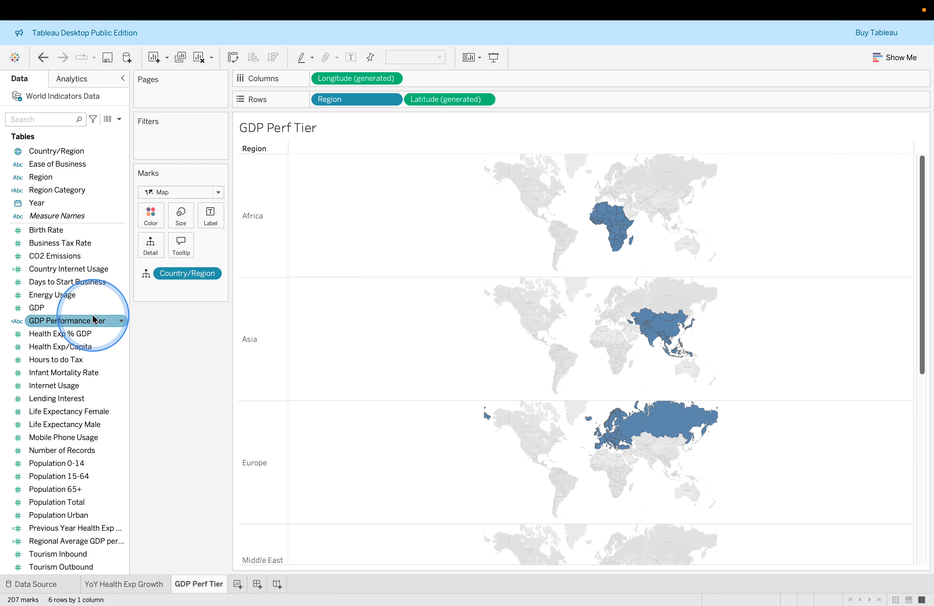
left_click_drag(96, 323, 310, 78)
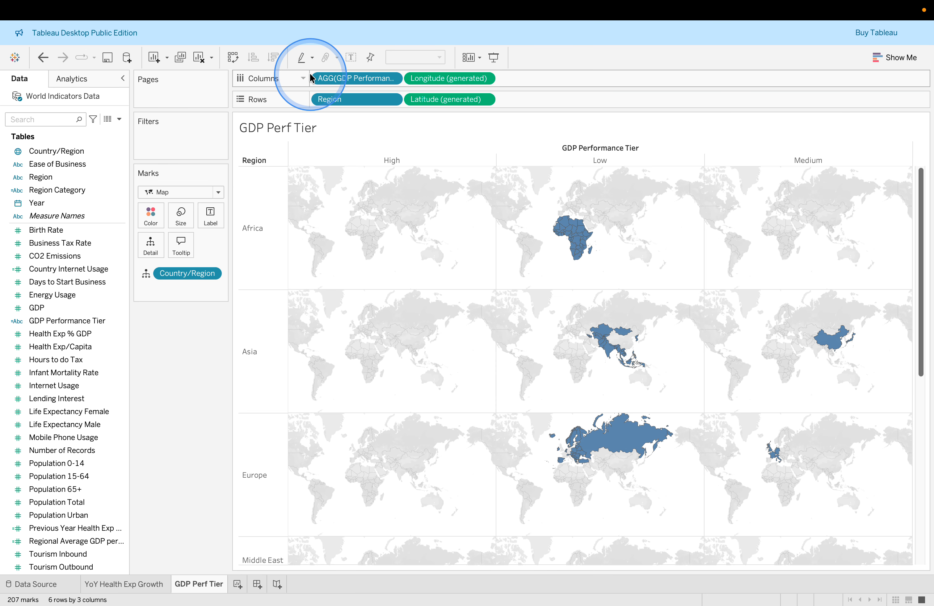
Compare the worksheet with the lab's example for steps 4 to 6
key("ctrl+Right")
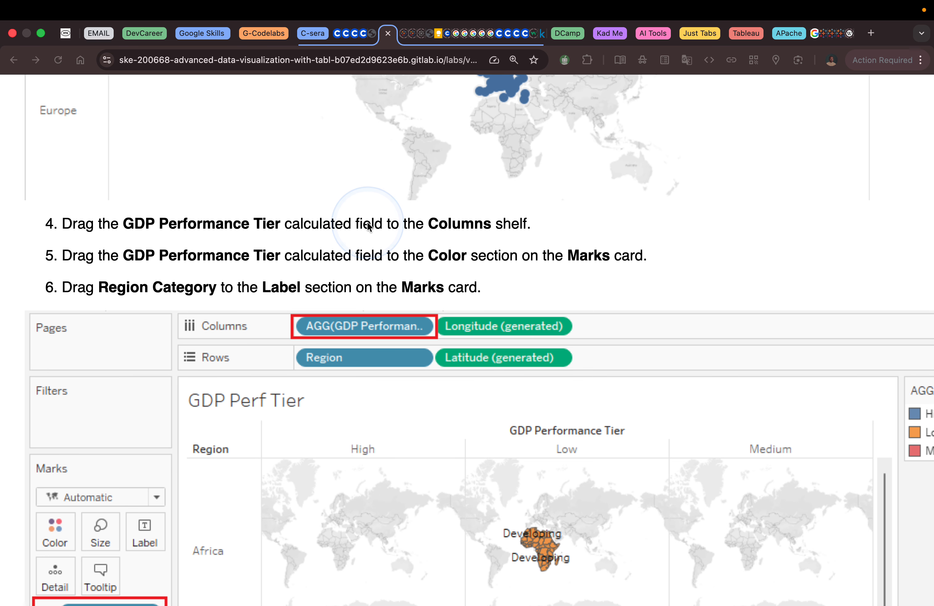
scroll(368, 226, "down", 1)
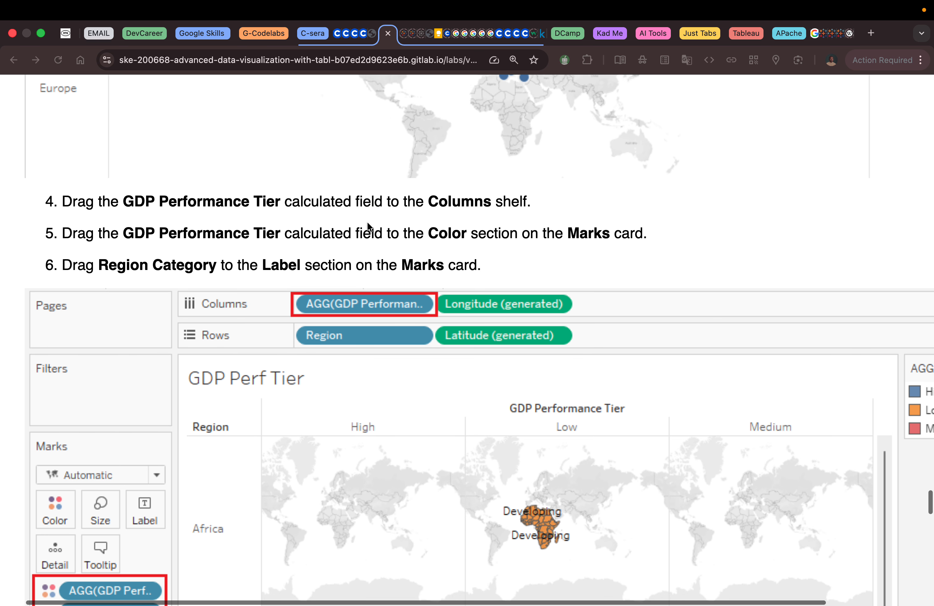
scroll(368, 226, "up", 2)
scroll(367, 227, "up", 10)
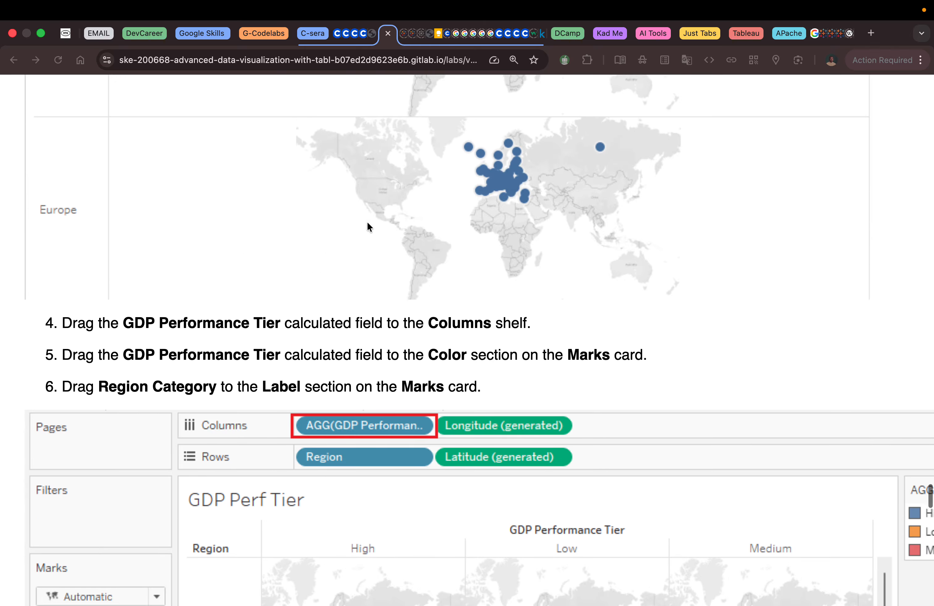
scroll(367, 227, "up", 6)
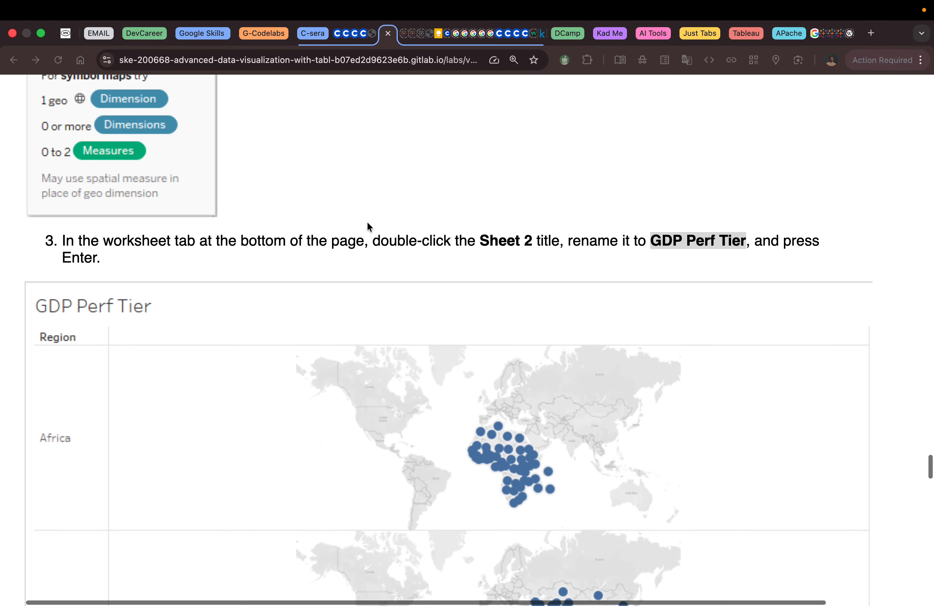
scroll(366, 226, "down", 12)
scroll(367, 226, "down", 5)
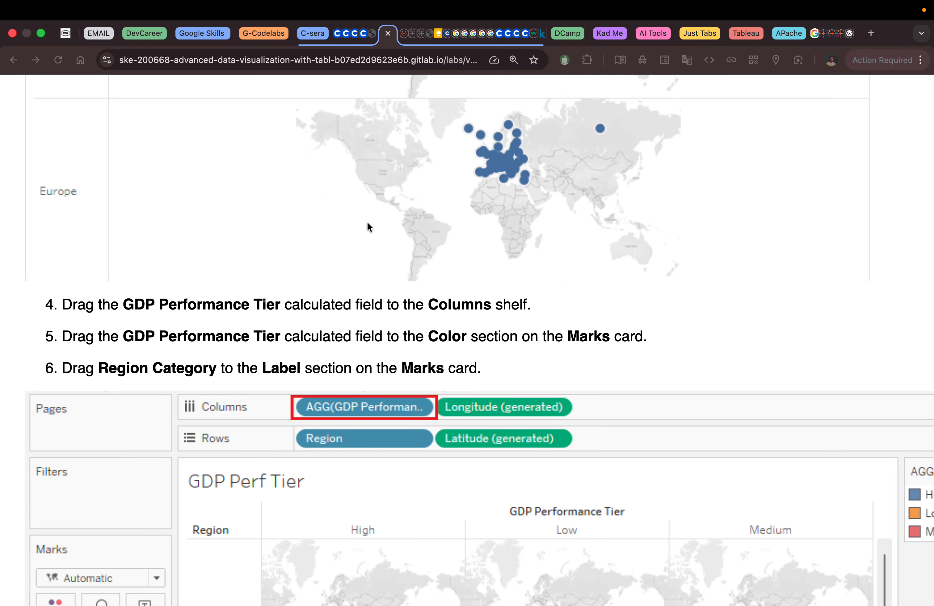
scroll(367, 224, "down", 2)
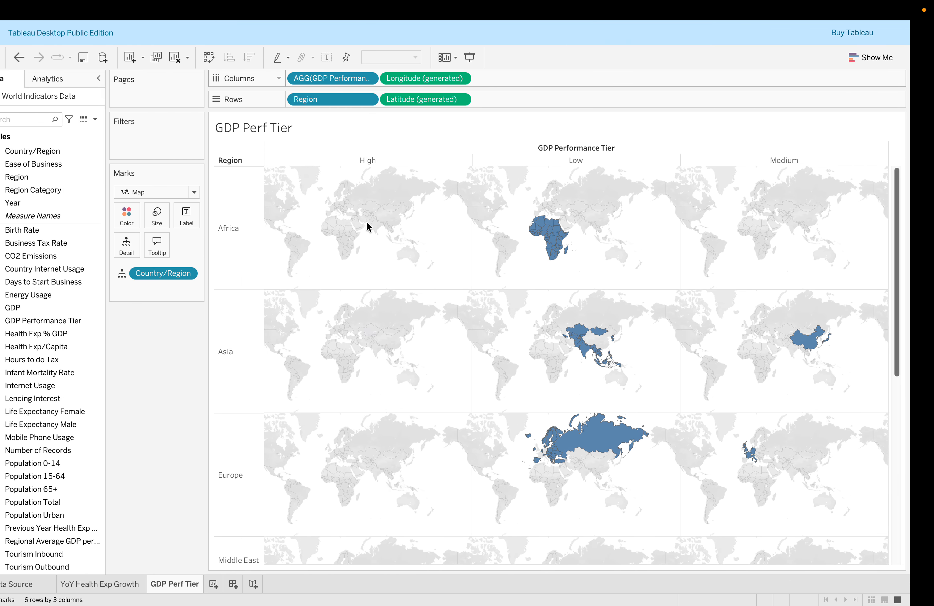
Add the GDP Performance Tier field to Color on the Marks card
left_click(84, 268)
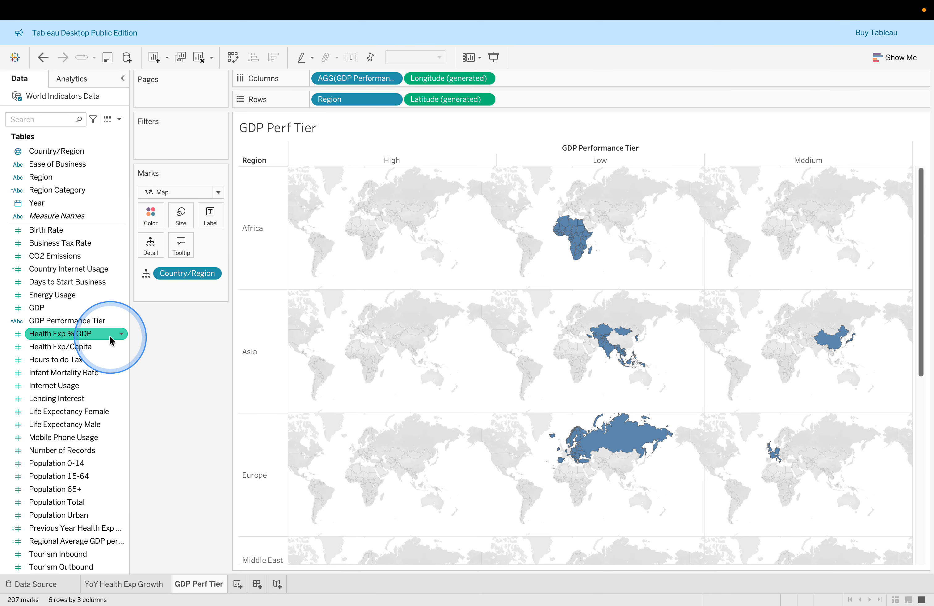
left_click_drag(103, 322, 150, 220)
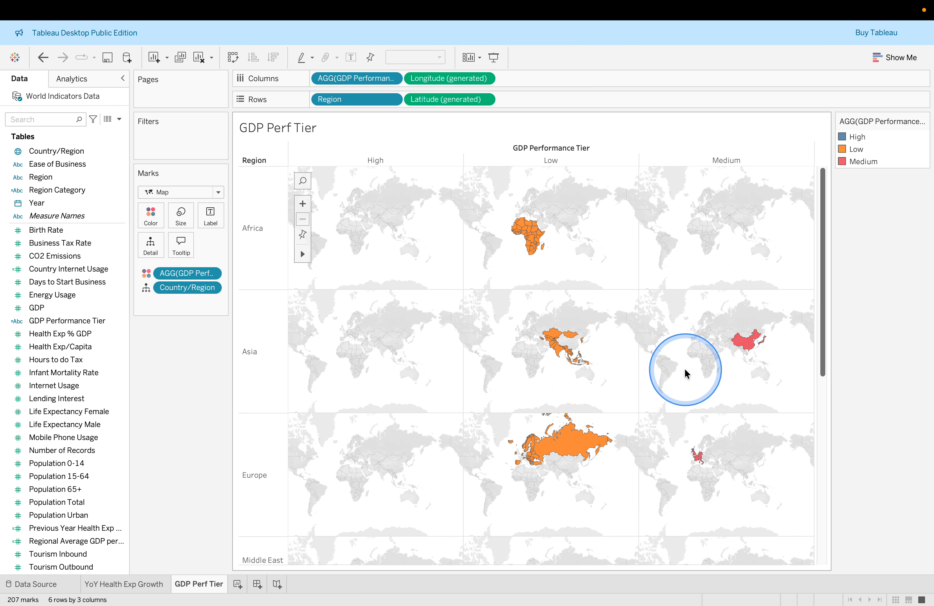
Read the lab's step for adding a label field to the Marks card
key("ctrl+Right")
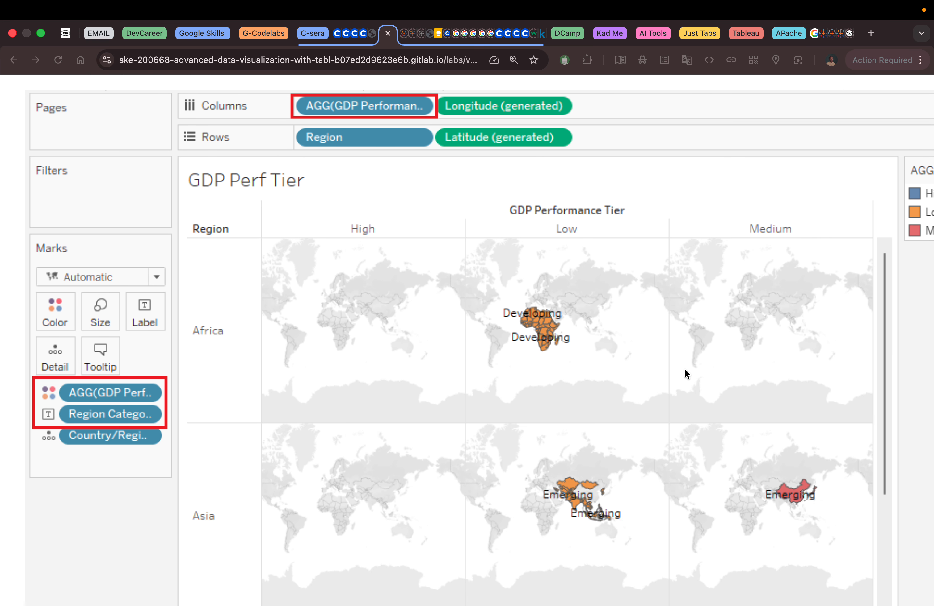
scroll(685, 370, "down", 2)
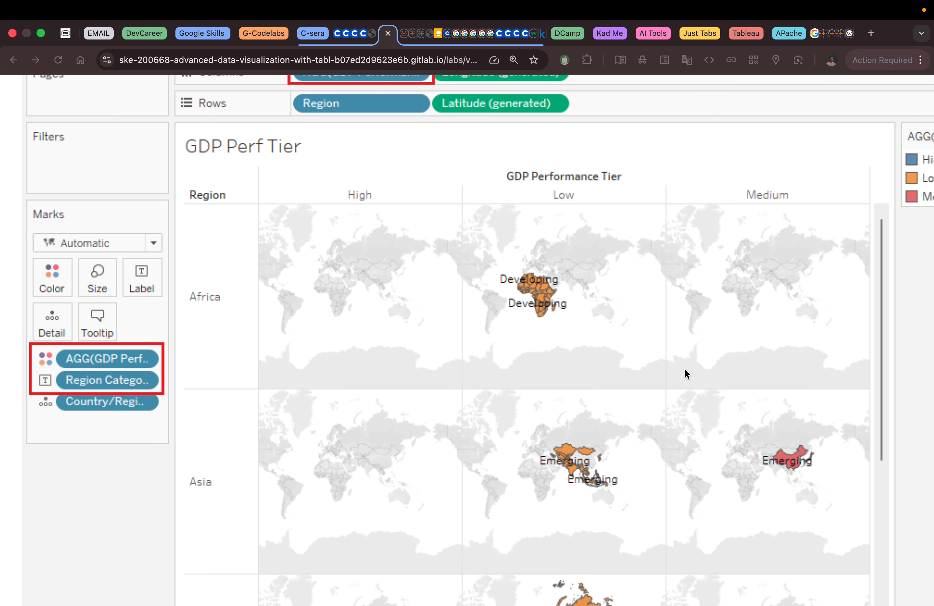
scroll(685, 369, "up", 5)
scroll(684, 369, "up", 2)
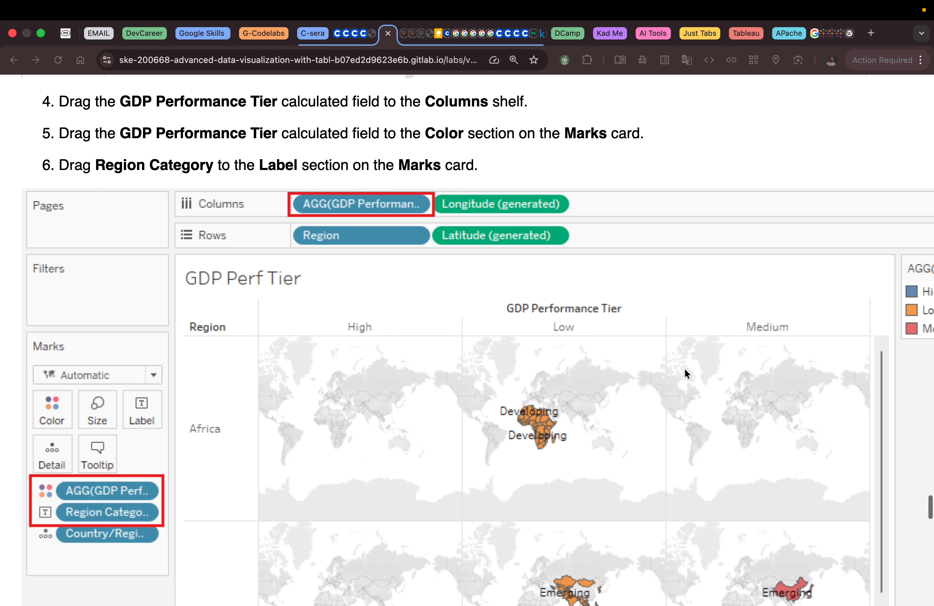
scroll(684, 373, "up", 3)
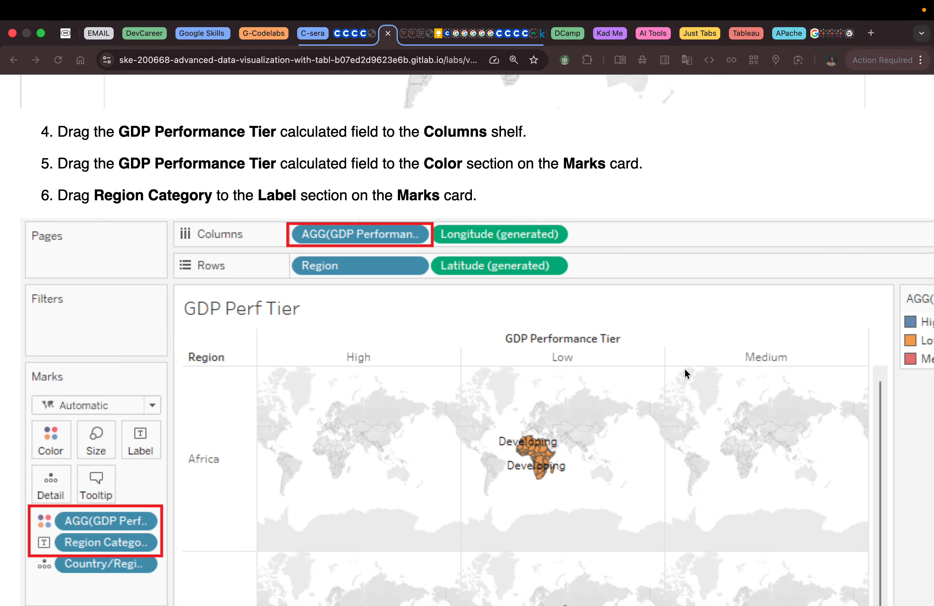
key("ctrl+Left")
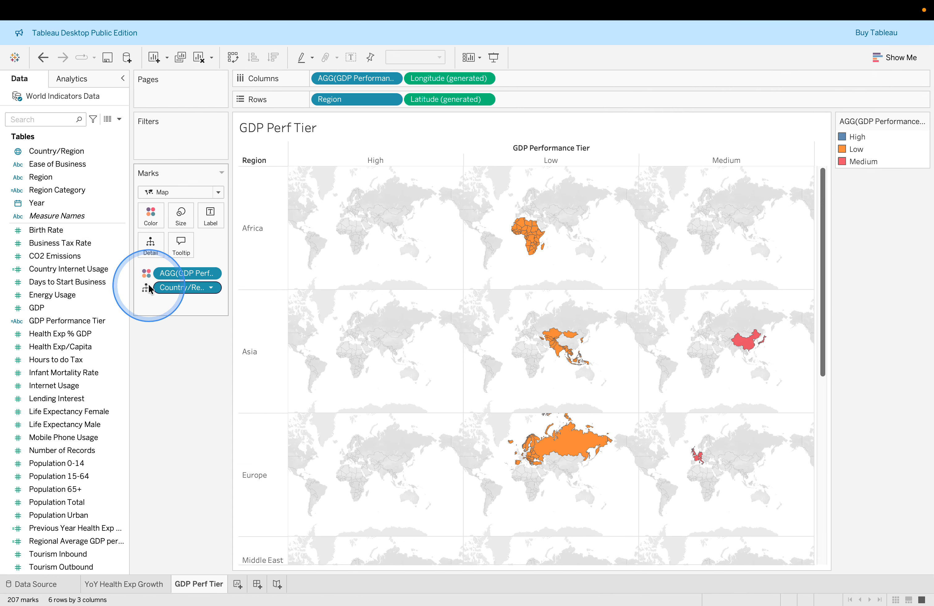
Add the Region field to Label on the Marks card
left_click(54, 180)
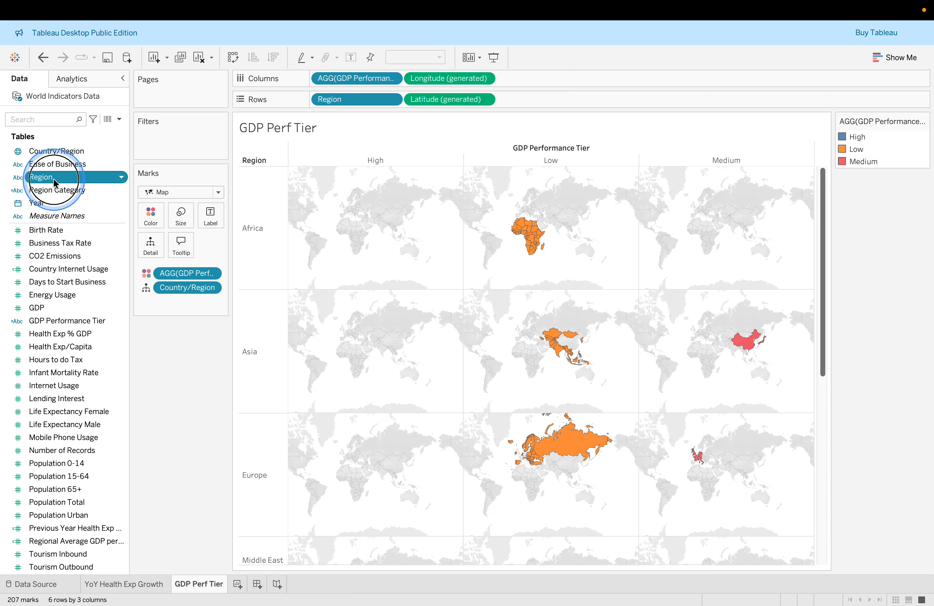
left_click_drag(54, 180, 210, 220)
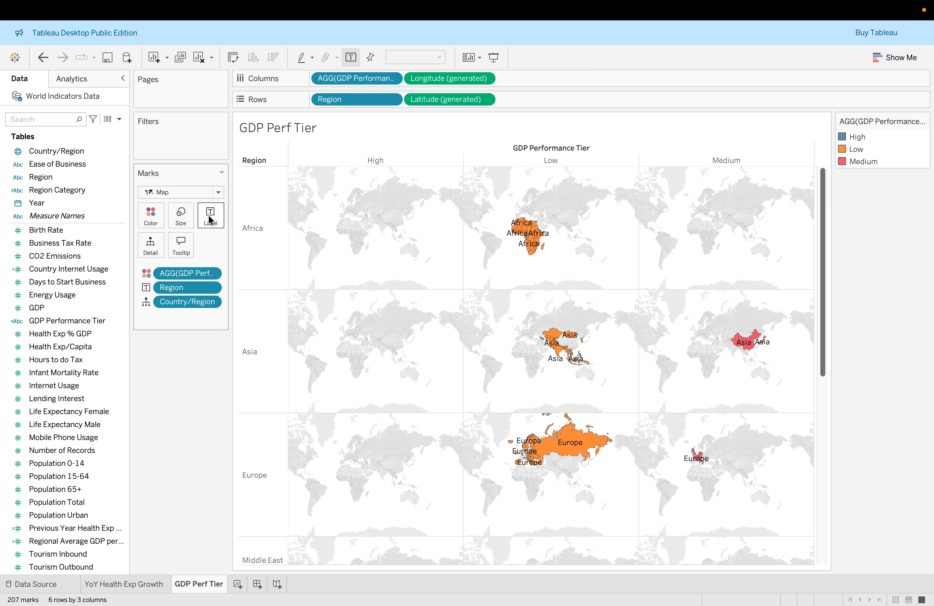
Review the labeled maps and read the lab's instructions on zooming and hovering over China and India
scroll(483, 390, "down", 5)
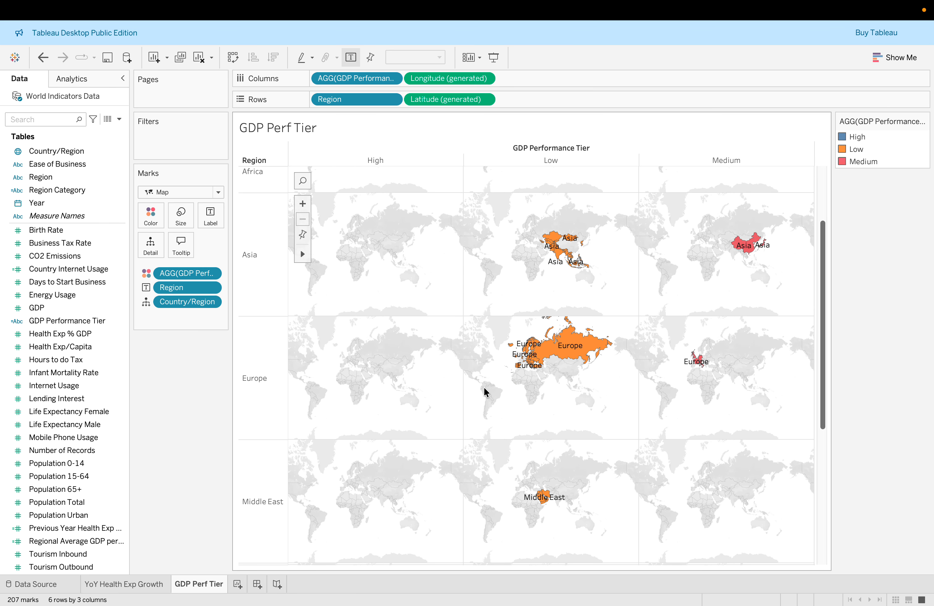
left_click(520, 423)
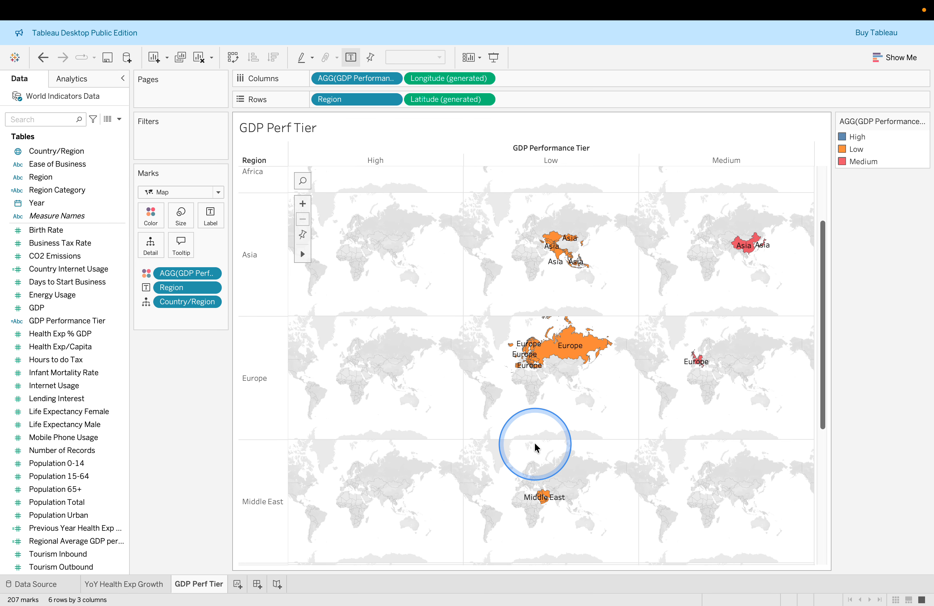
key("ctrl+Right")
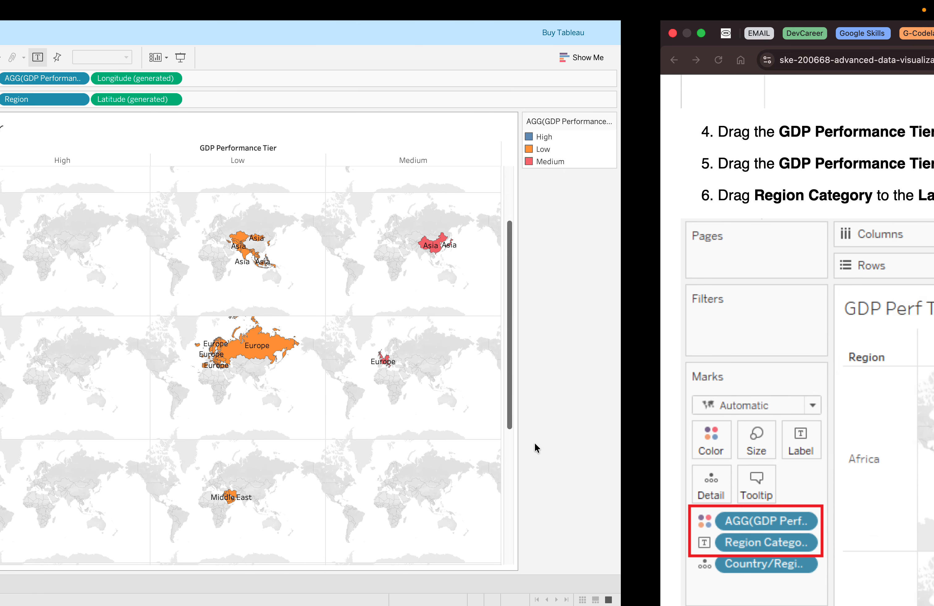
left_click(590, 439)
scroll(589, 439, "down", 5)
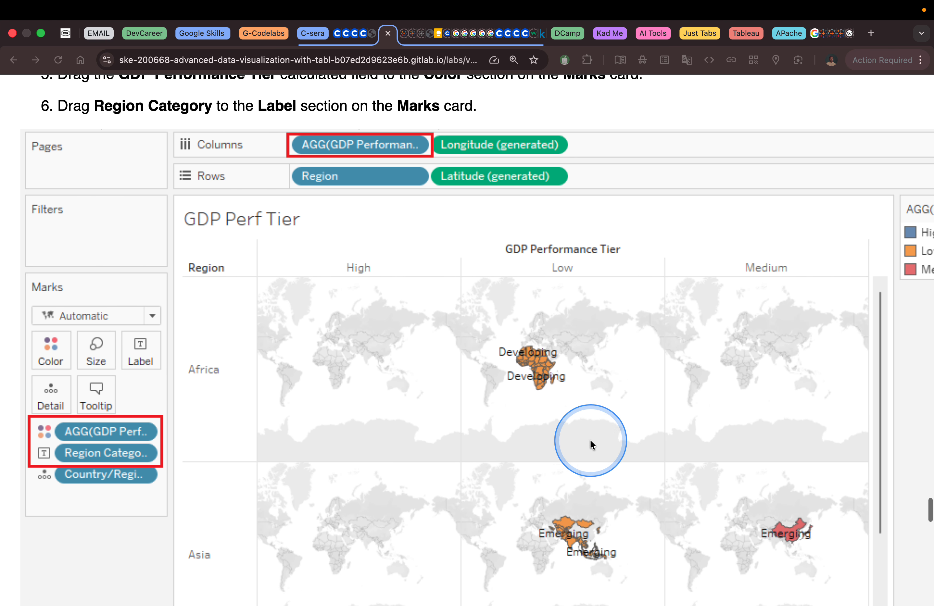
scroll(590, 438, "down", 10)
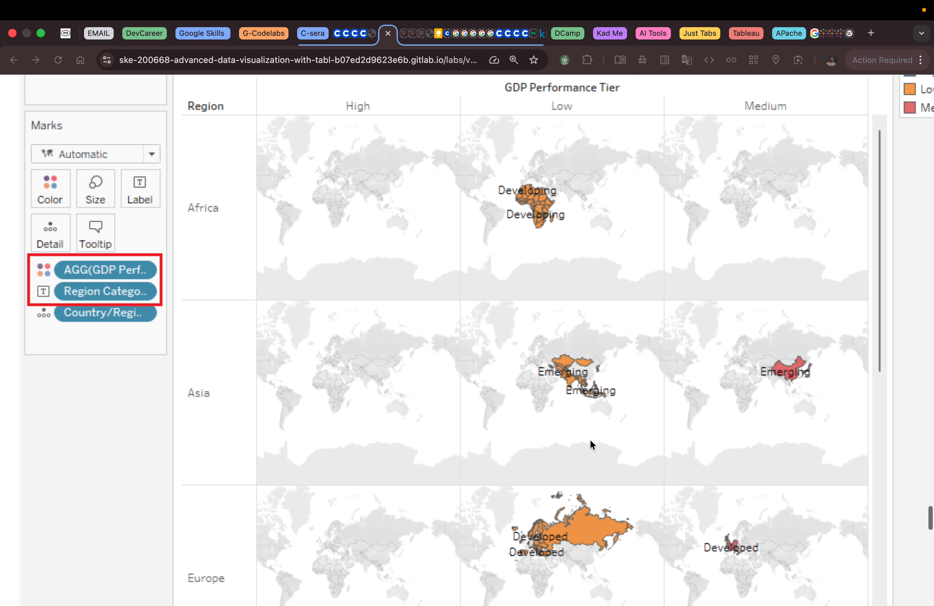
scroll(589, 439, "down", 8)
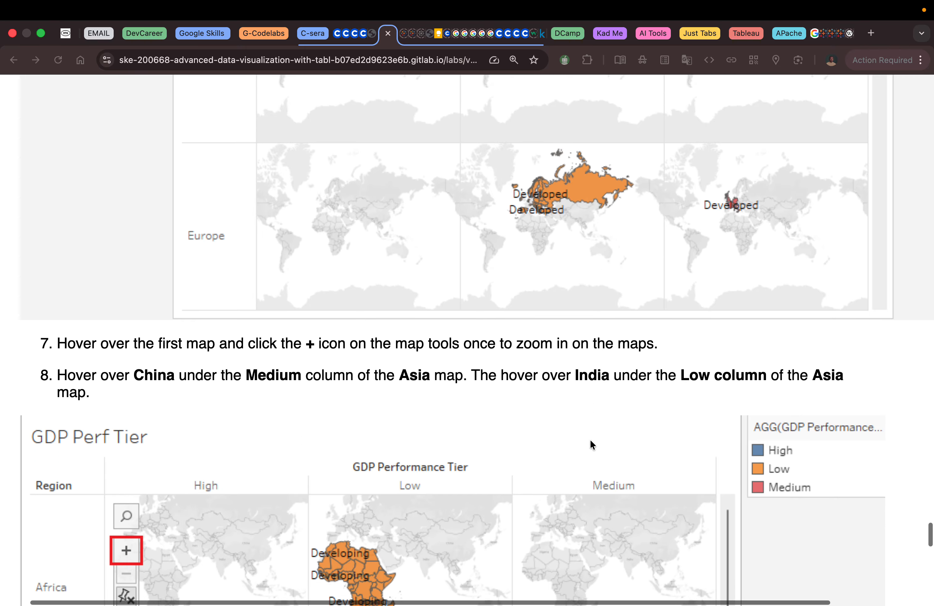
scroll(589, 440, "down", 4)
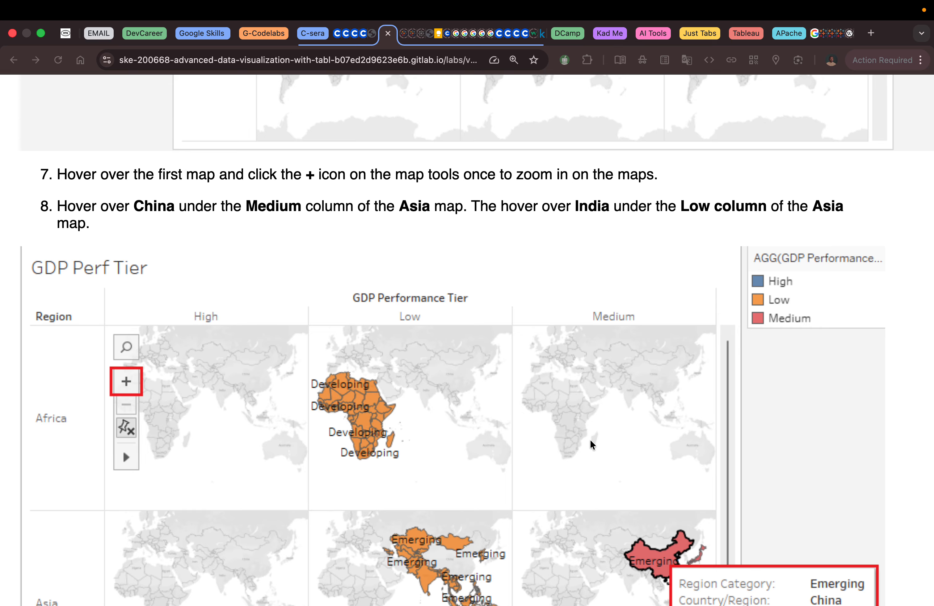
left_click(527, 452)
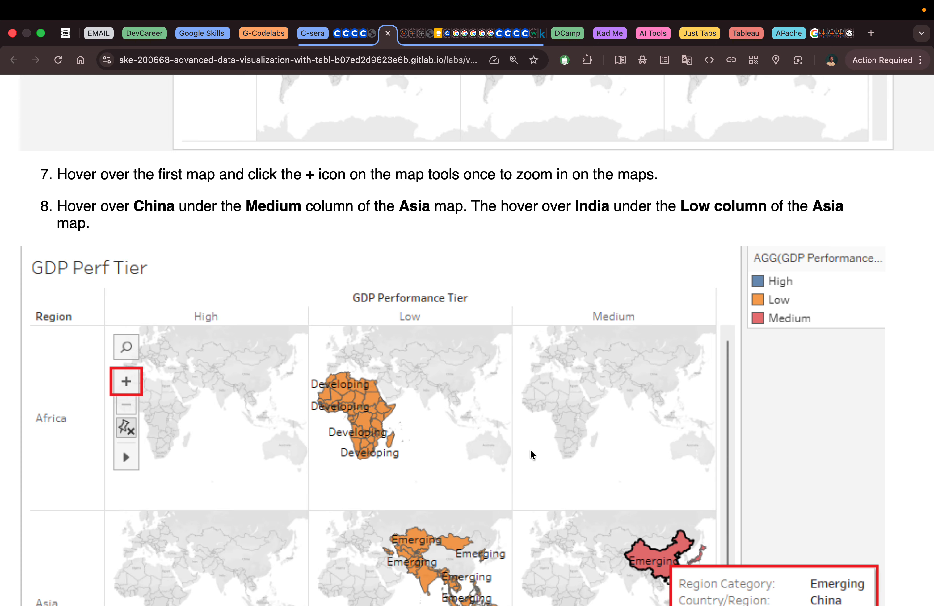
key("ctrl+Left")
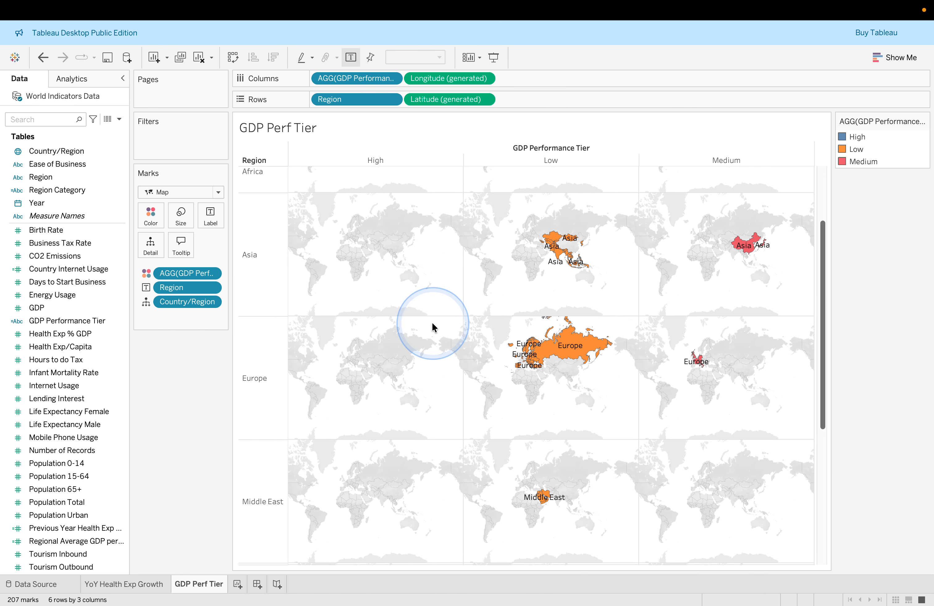
Zoom in on the maps using the map zoom-in control and by double-clicking near Asia
scroll(533, 327, "up", 3)
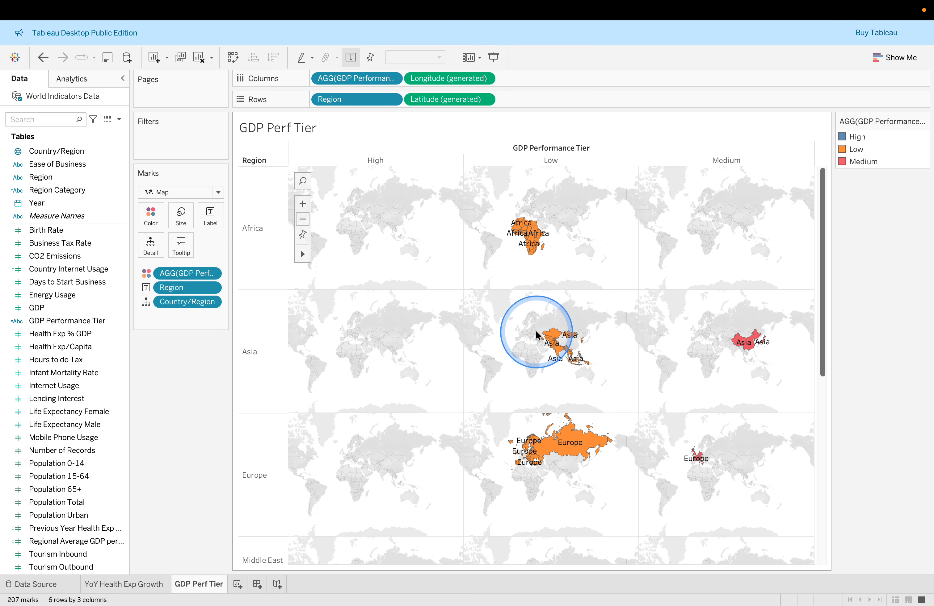
left_click(303, 203)
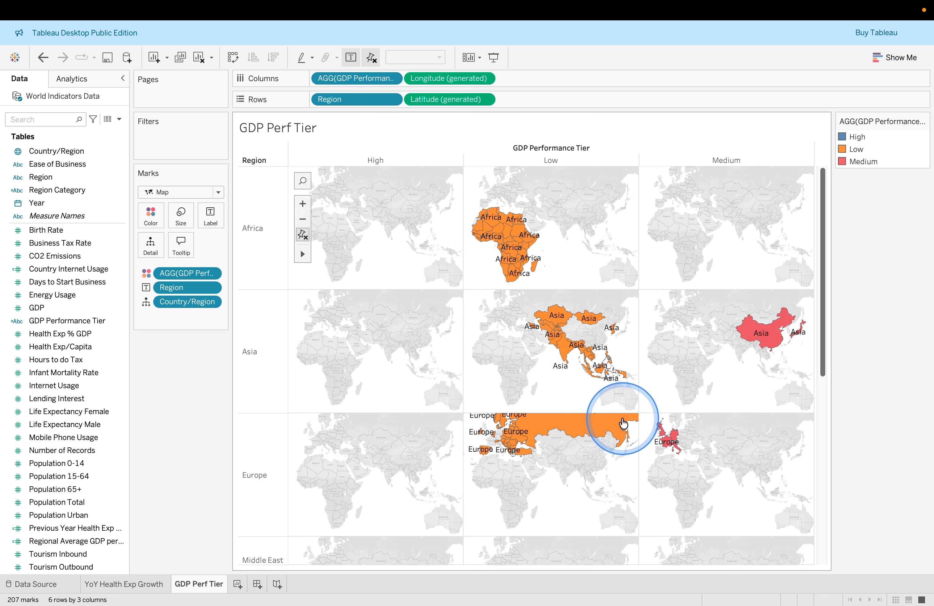
scroll(637, 445, "down", 1)
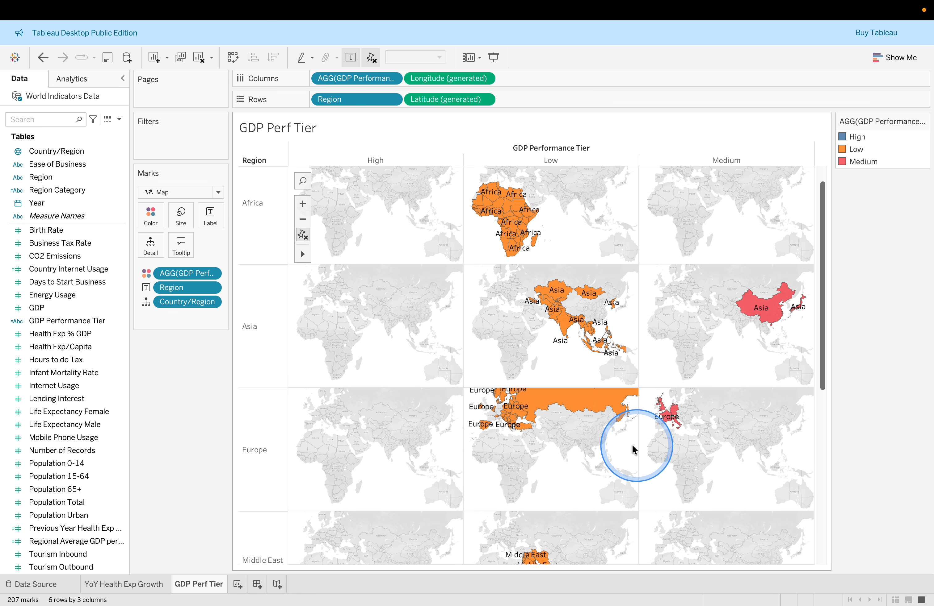
double_click(566, 448)
scroll(533, 387, "down", 1)
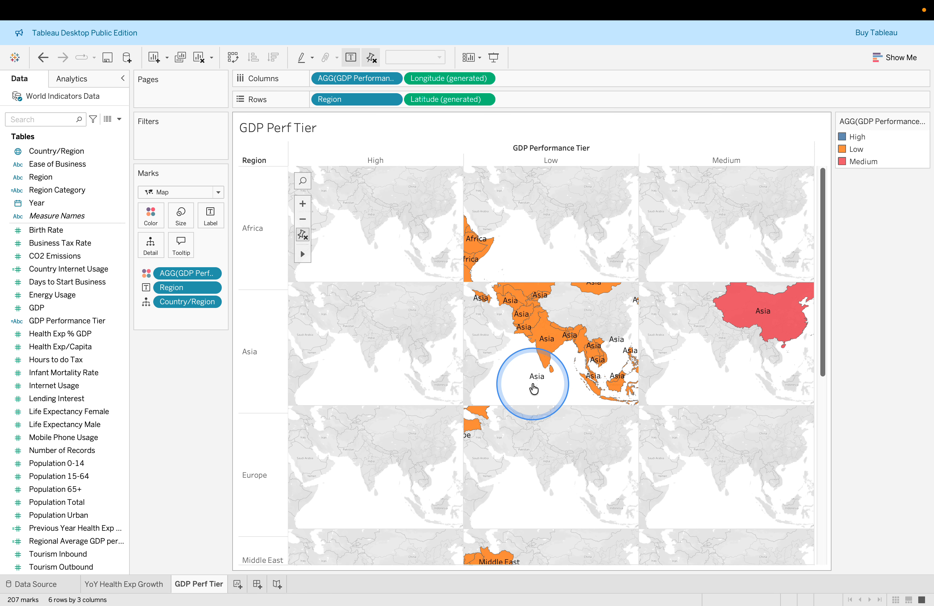
scroll(511, 386, "up", 3)
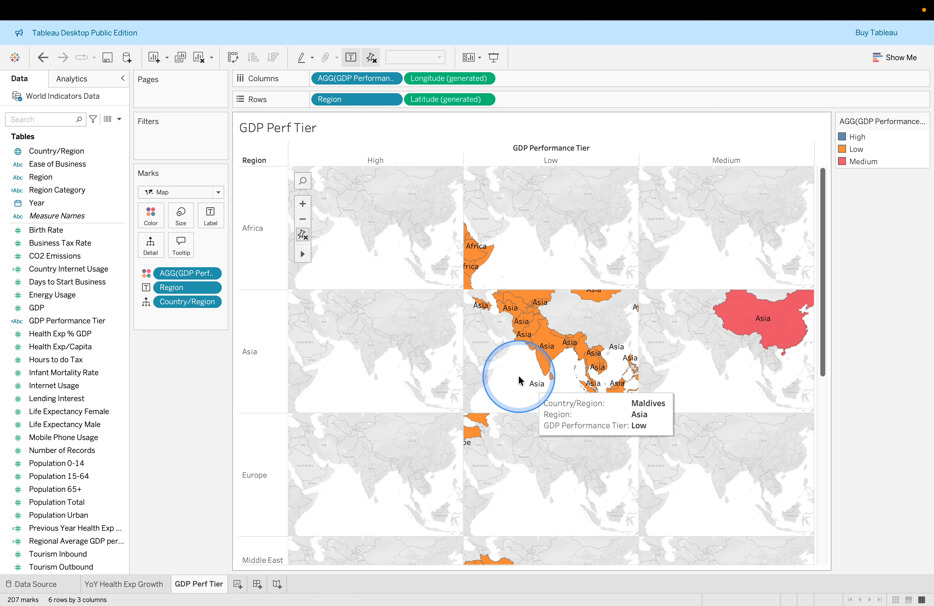
Readjust the map zoom, zooming in once more and then out twice to a single zoom step
left_click(301, 205)
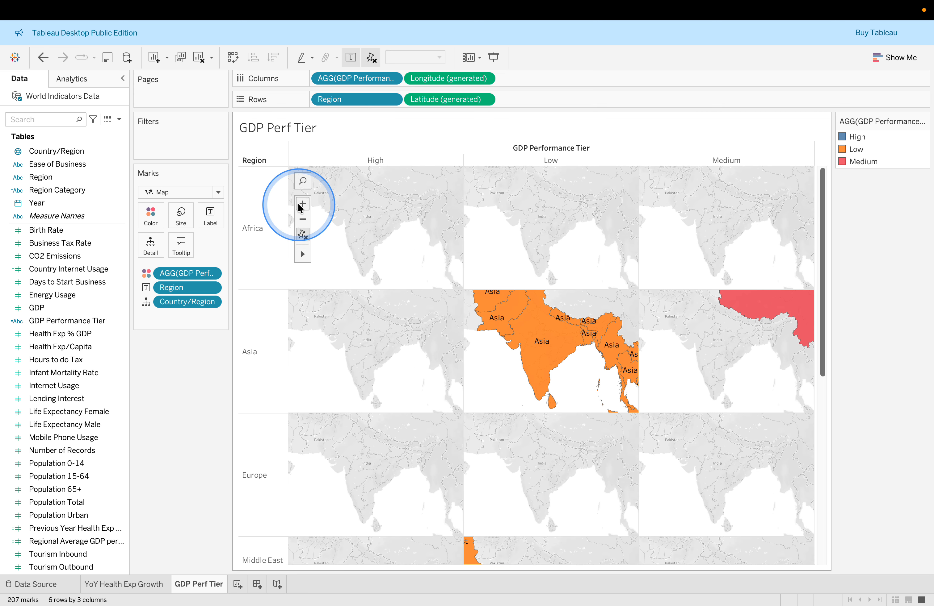
left_click(302, 220)
left_click(302, 220)
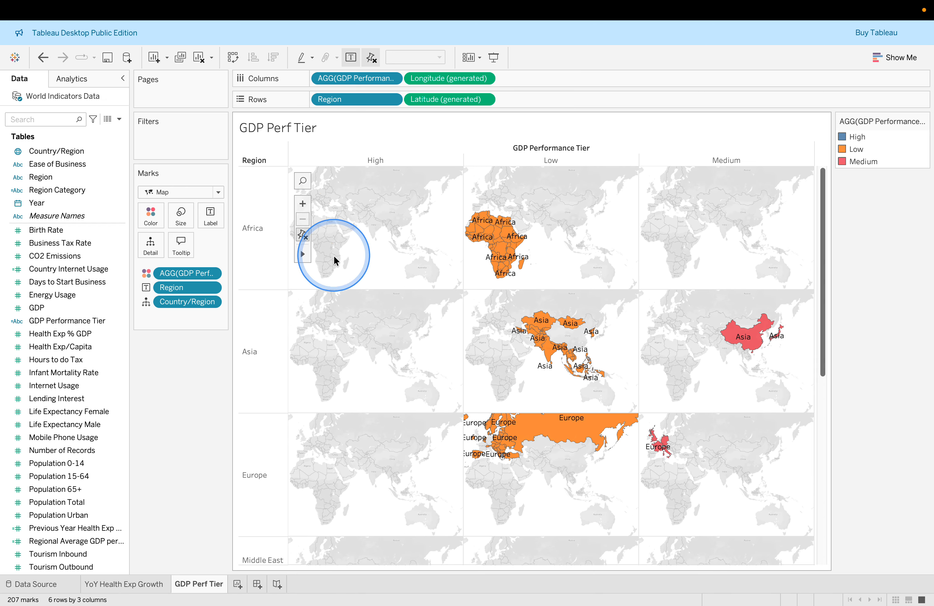
Switch to the lab page and read the step about hovering over China and India on the Asia maps
key("ctrl+Right")
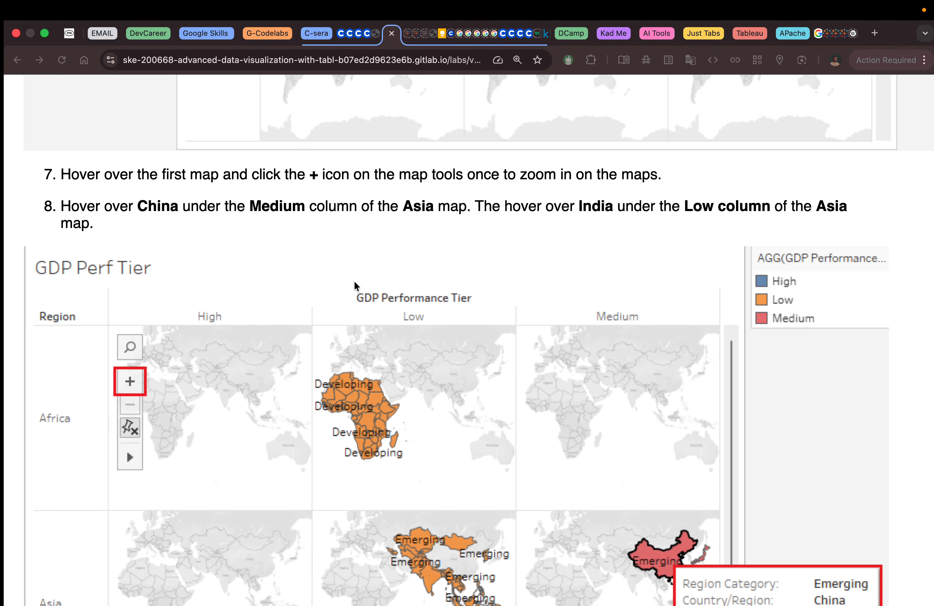
left_click(319, 260)
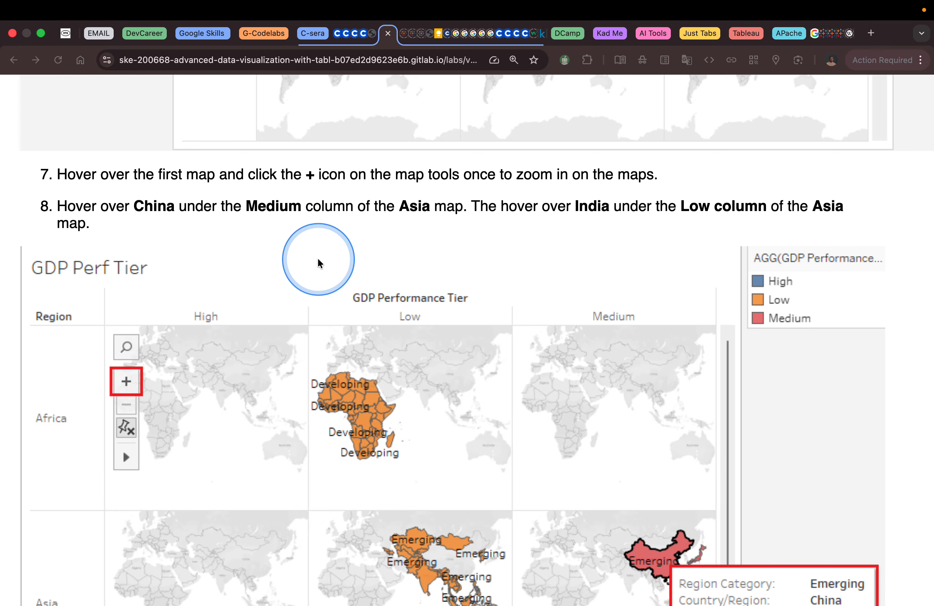
scroll(318, 262, "down", 2)
scroll(318, 259, "down", 2)
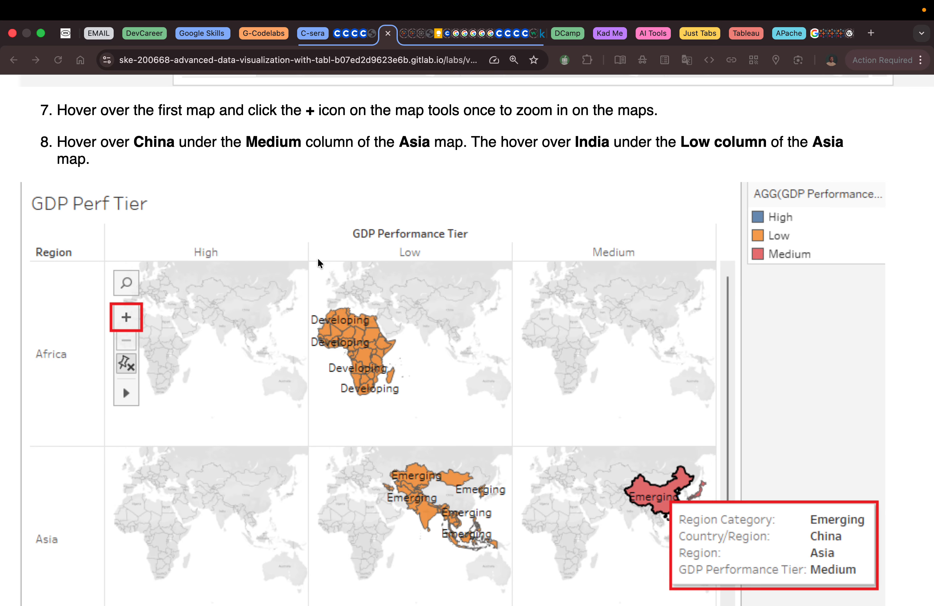
key("ctrl+Left")
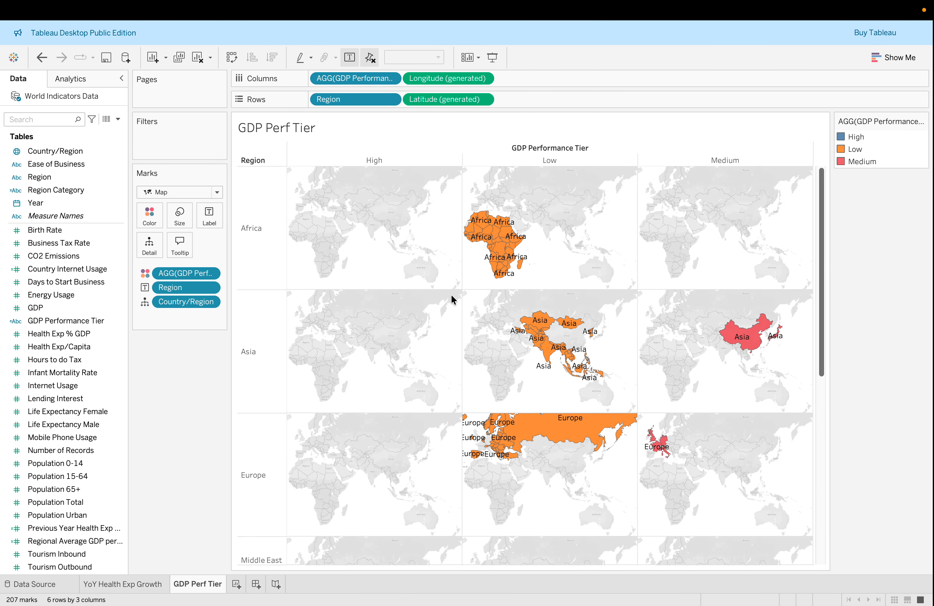
Hover over China in the Medium Asia map and India in the Low Asia map to view their tooltips
left_click(736, 336)
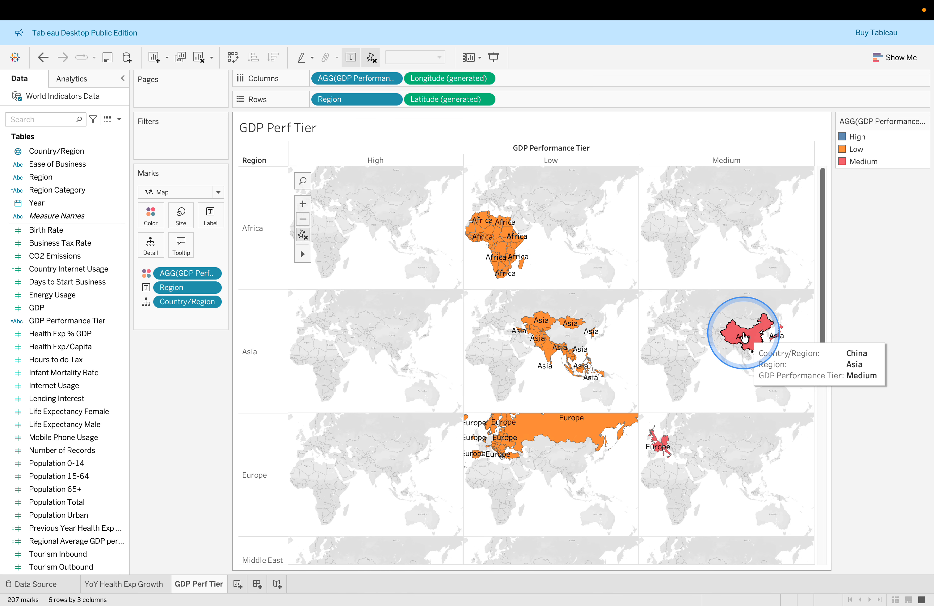
left_click(716, 339)
left_click(542, 336)
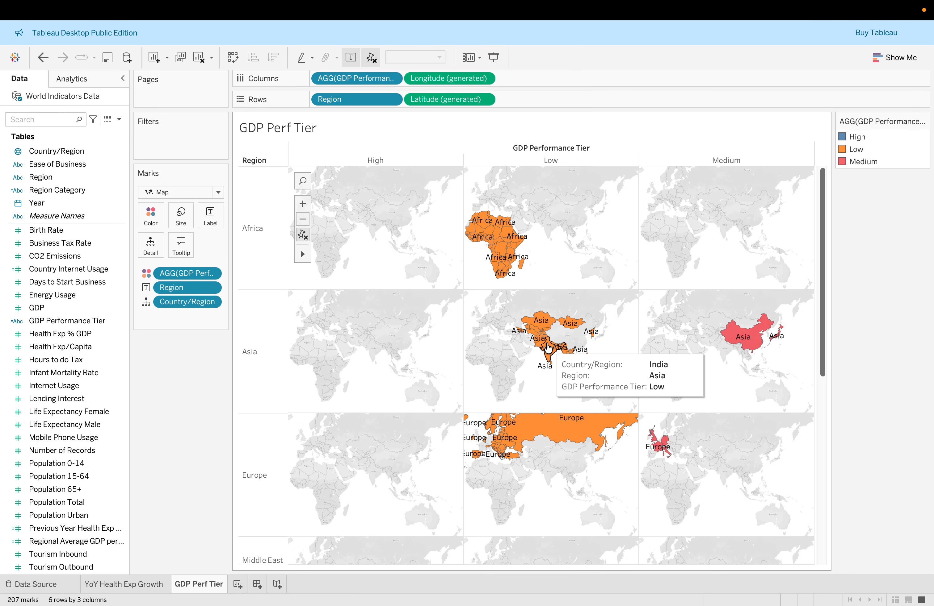
Return to the lab page, read its concluding section, and scroll back up to the lab's beginning
key("ctrl+Right")
scroll(546, 341, "down", 3)
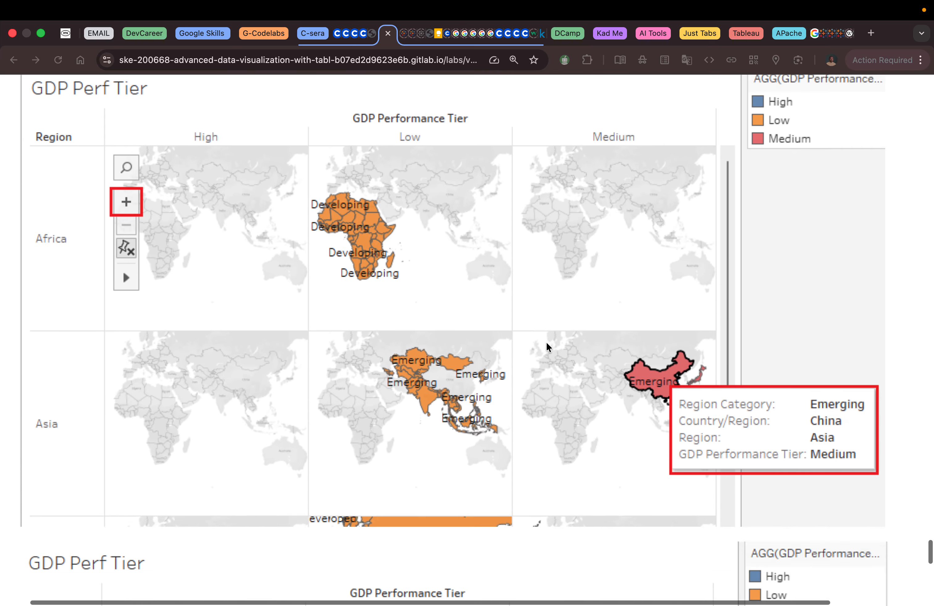
scroll(545, 341, "down", 8)
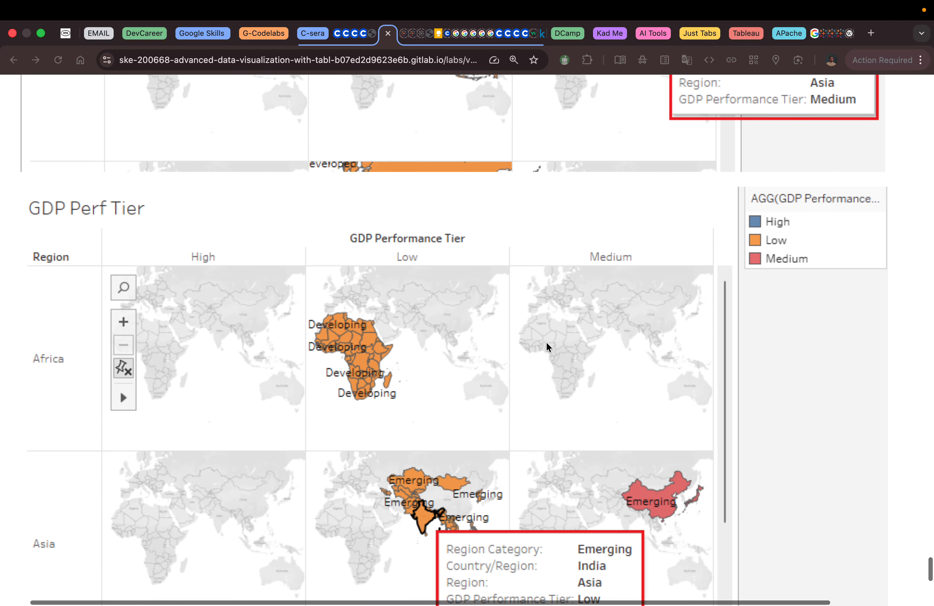
scroll(546, 344, "down", 5)
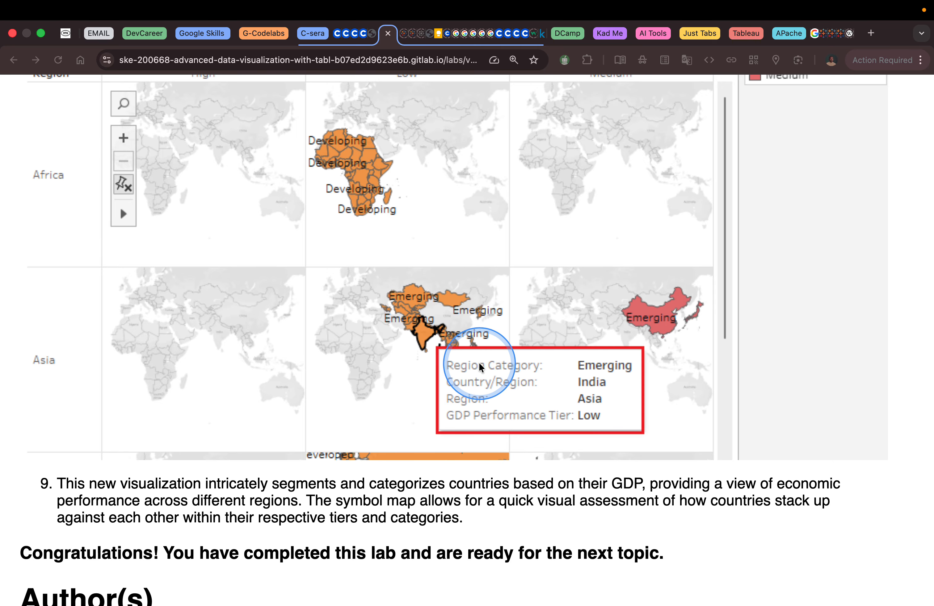
scroll(479, 362, "down", 3)
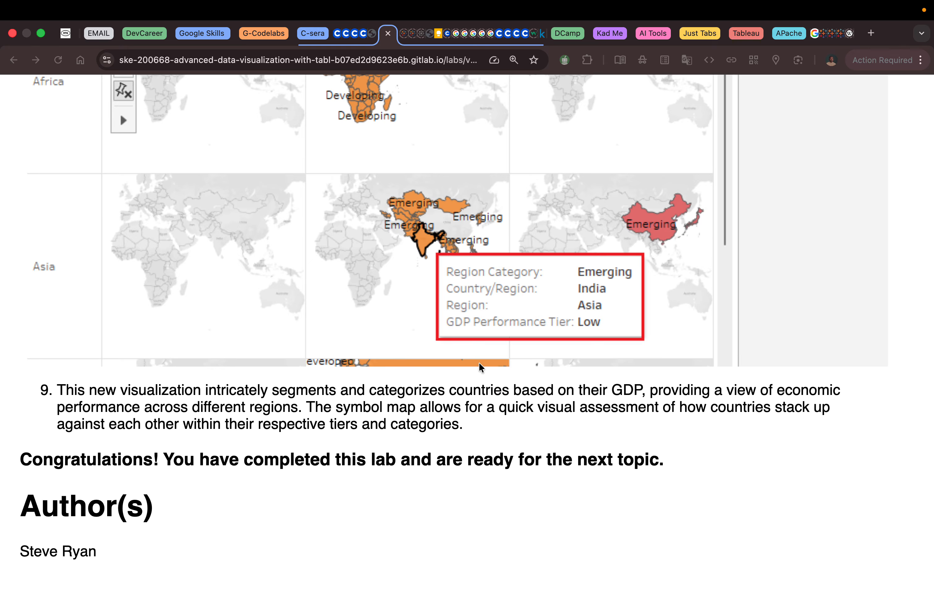
scroll(479, 363, "up", 20)
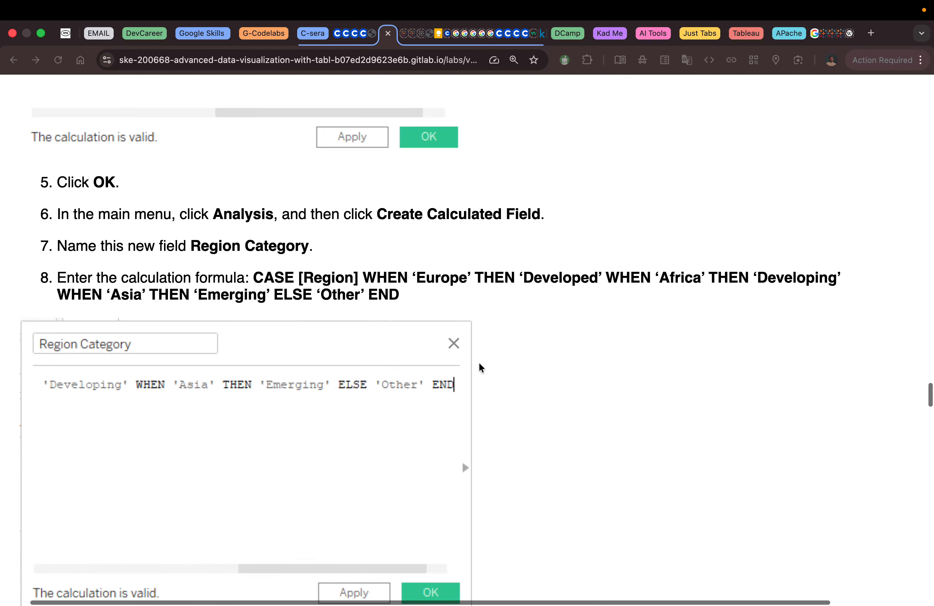
scroll(478, 364, "up", 20)
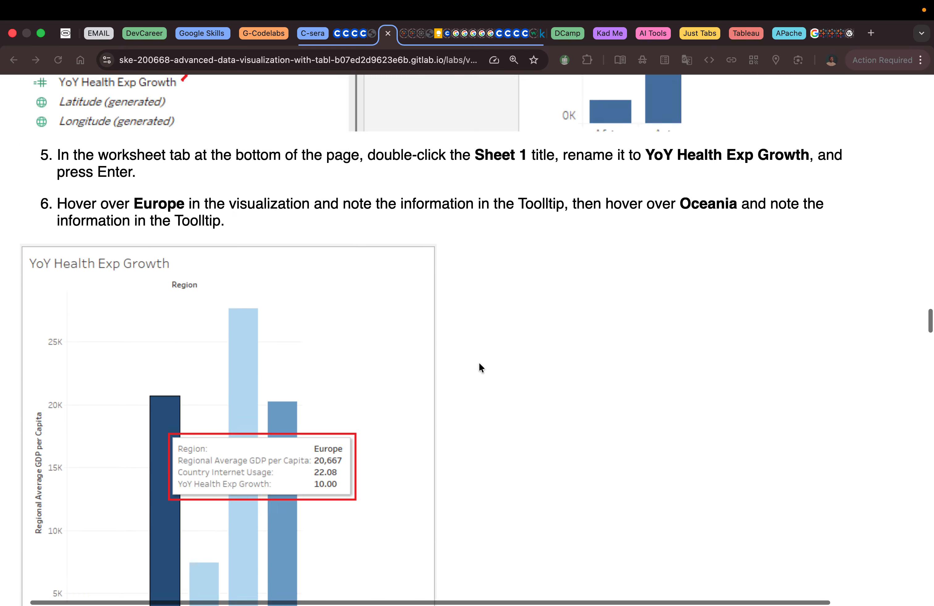
scroll(479, 365, "up", 20)
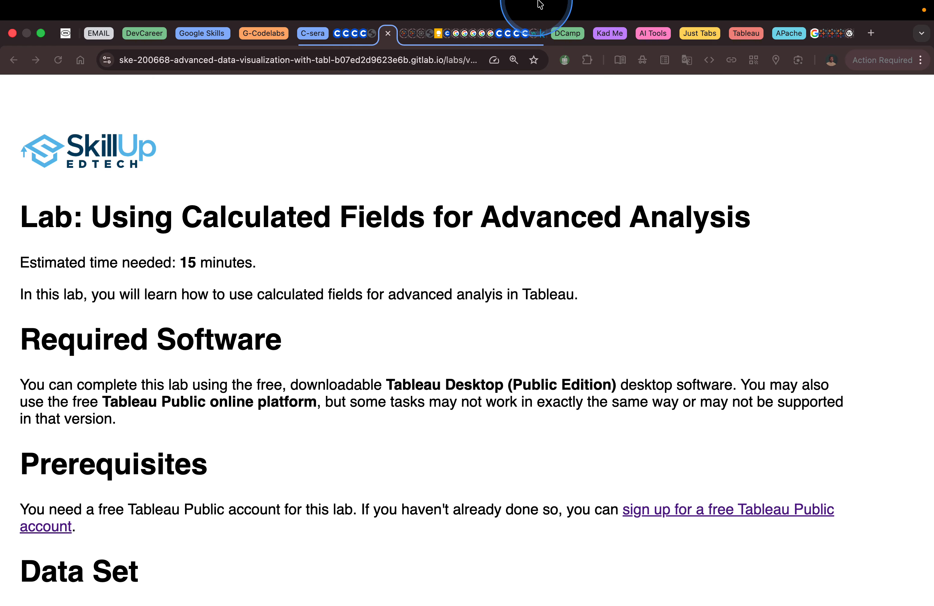
mouse_move(577, 6)
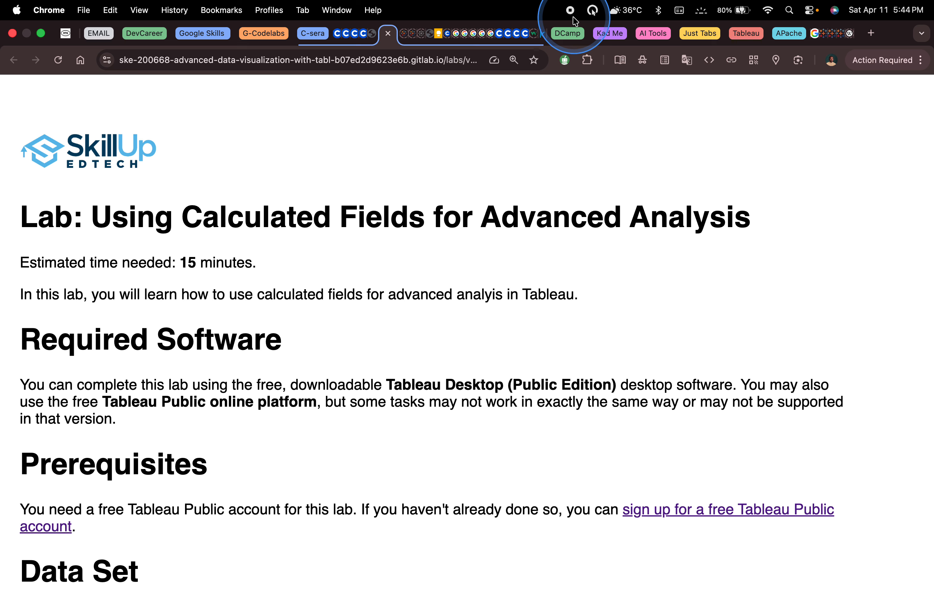